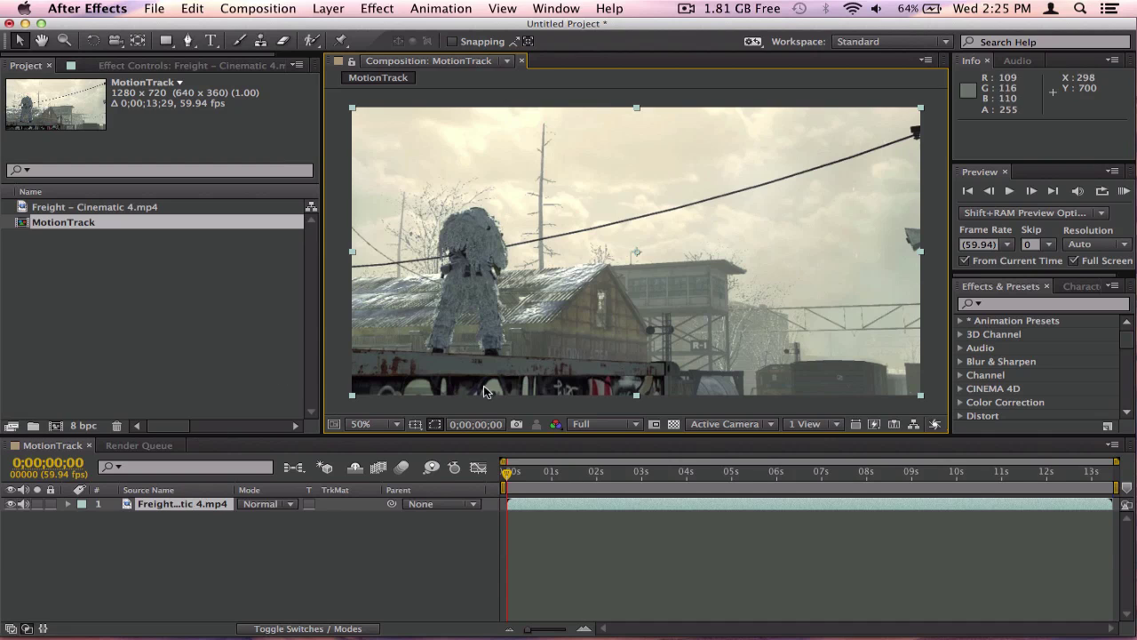
Scrub through the first eight seconds of the Freight clip to examine how the camera moves around the figure.
left_click_drag(549, 474, 601, 474)
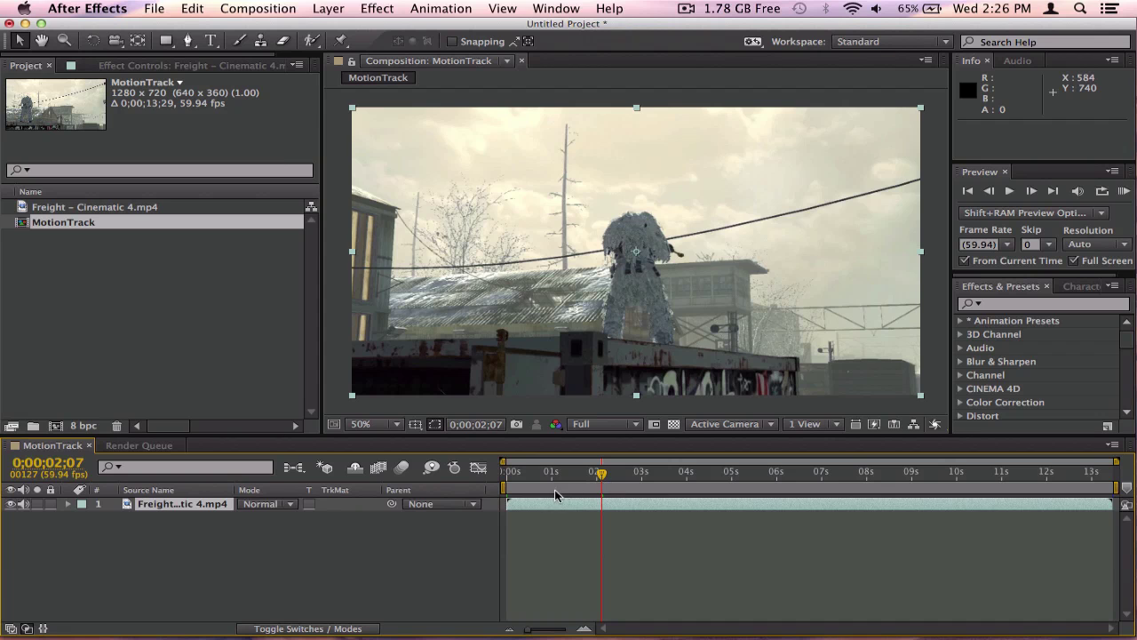
left_click_drag(602, 473, 507, 482)
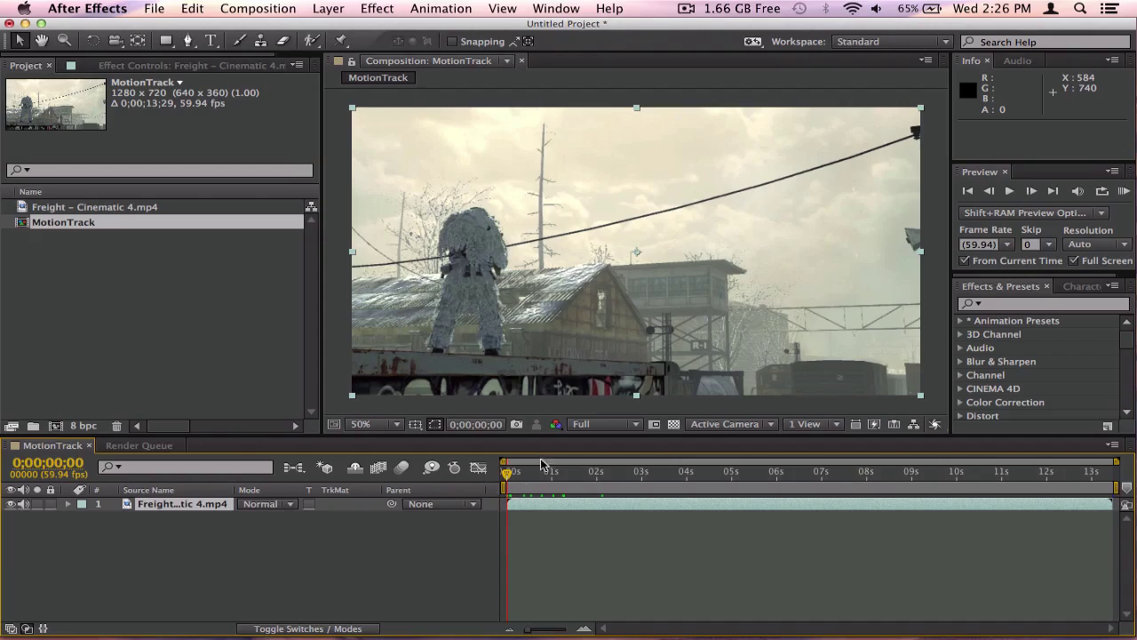
left_click_drag(516, 480, 769, 484)
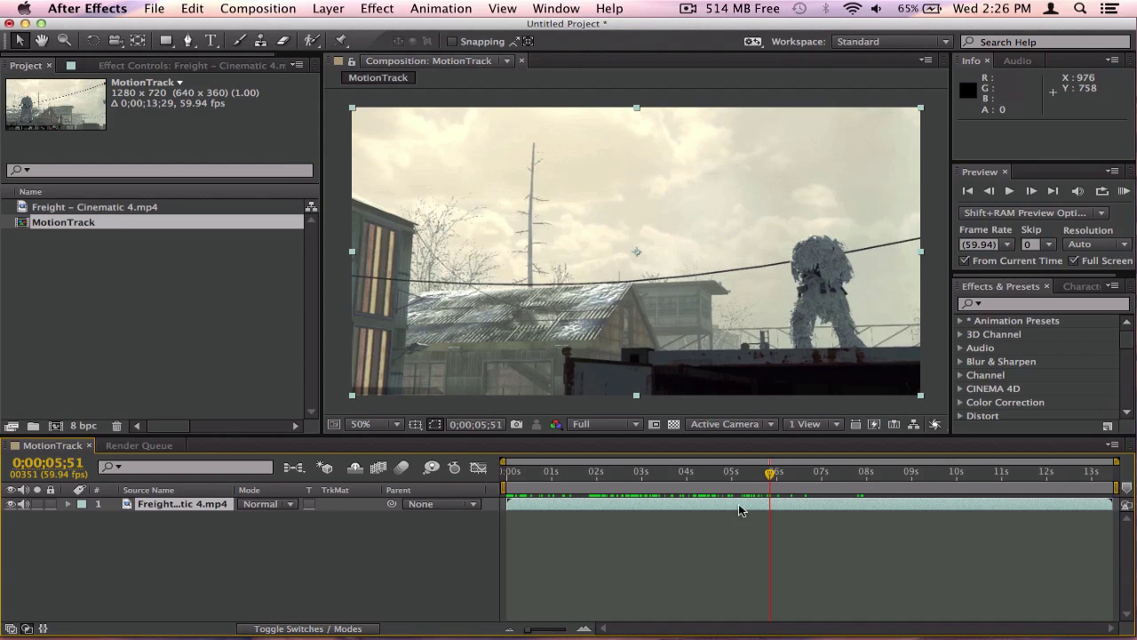
left_click_drag(755, 477, 566, 482)
left_click_drag(662, 486, 842, 494)
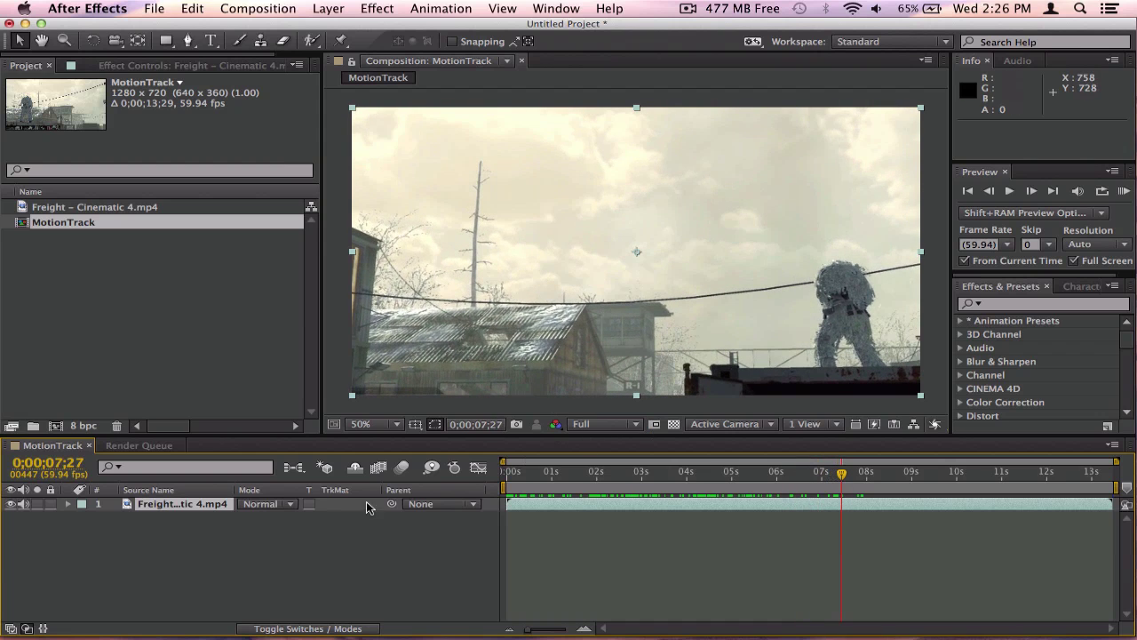
left_click_drag(698, 479, 728, 480)
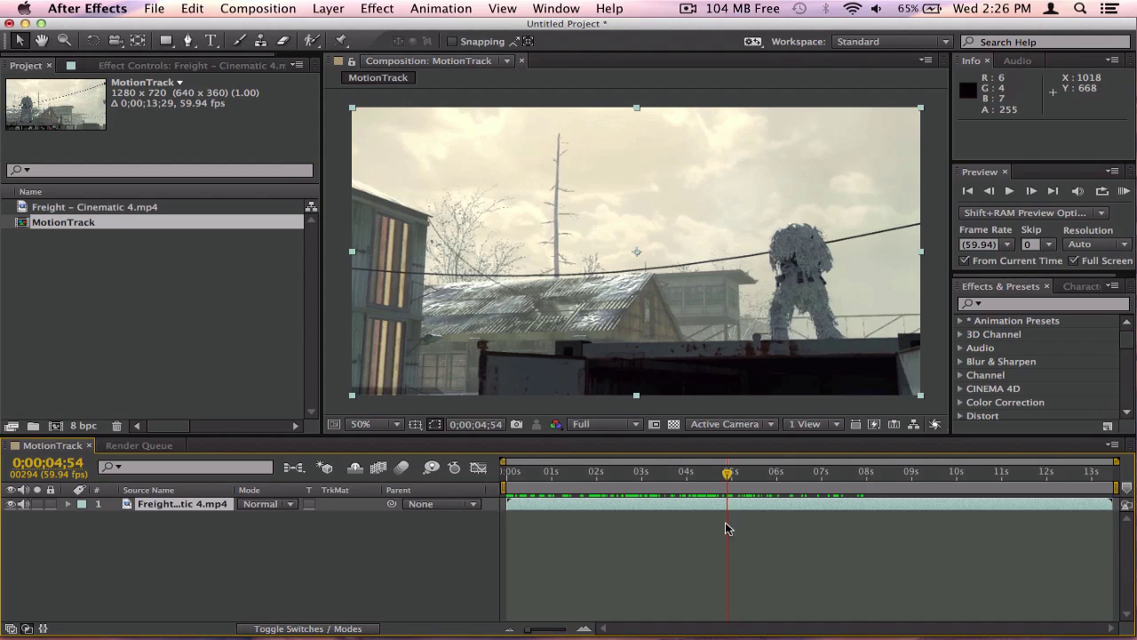
left_click_drag(751, 487, 866, 482)
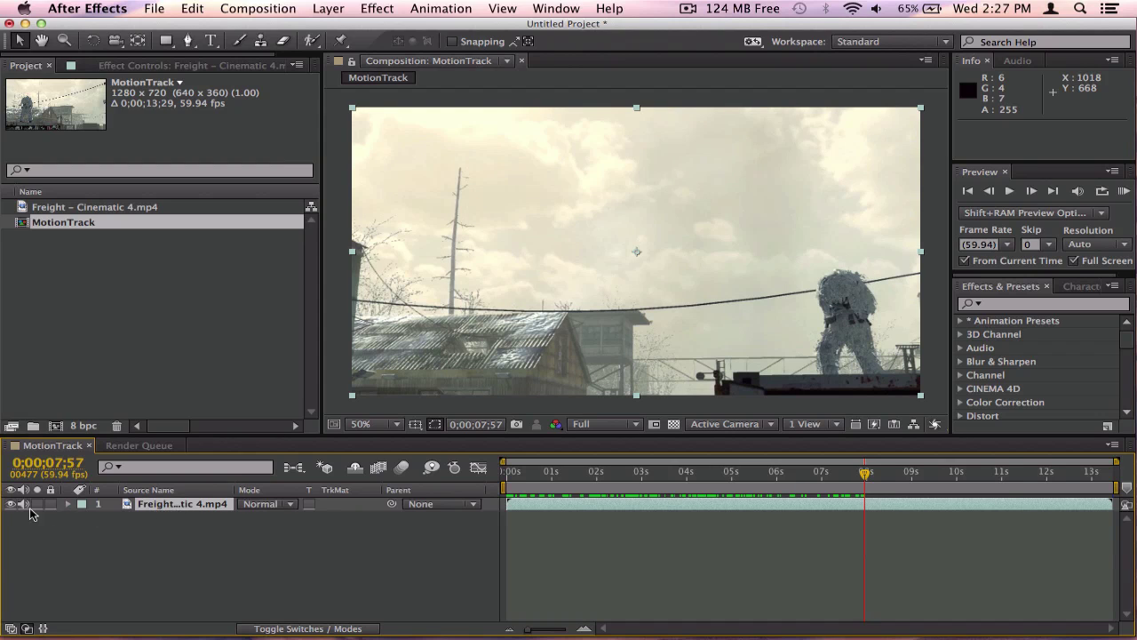
Apply camera tracking to the Freight - Cinematic 4.mp4 layer and show the 3D Camera Tracker settings.
right_click(134, 513)
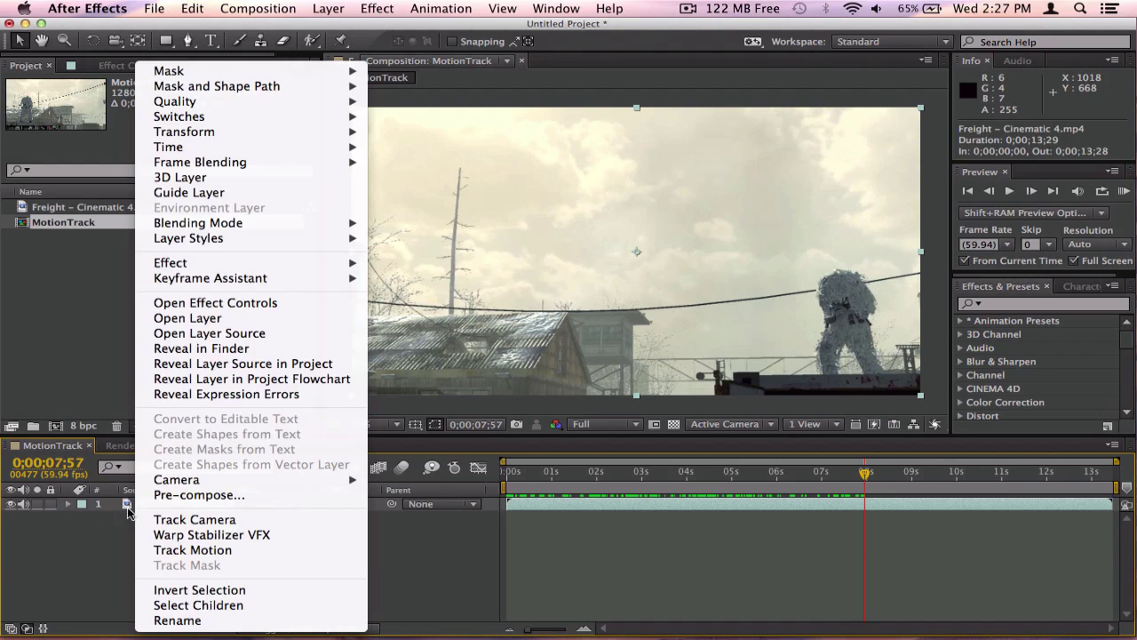
left_click(186, 520)
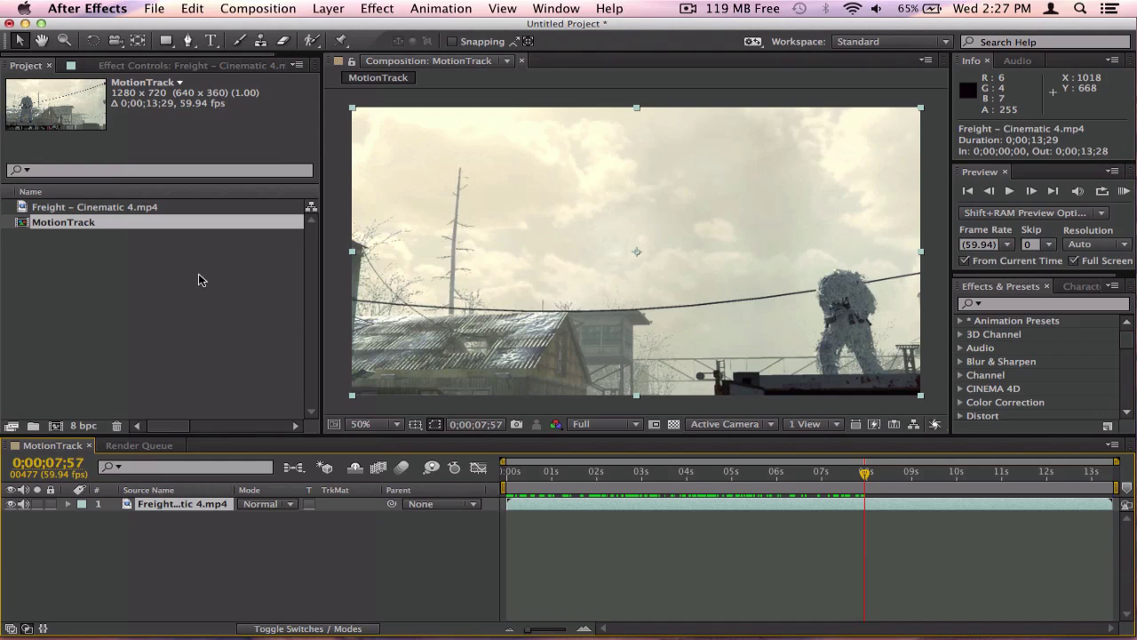
left_click(169, 69)
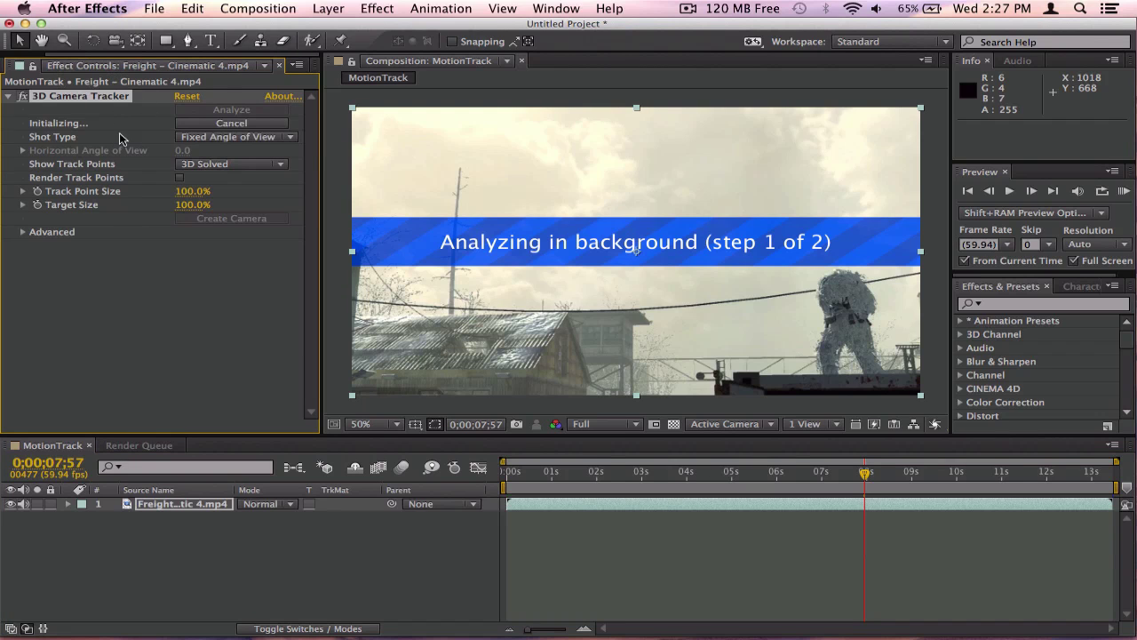
left_click(215, 125)
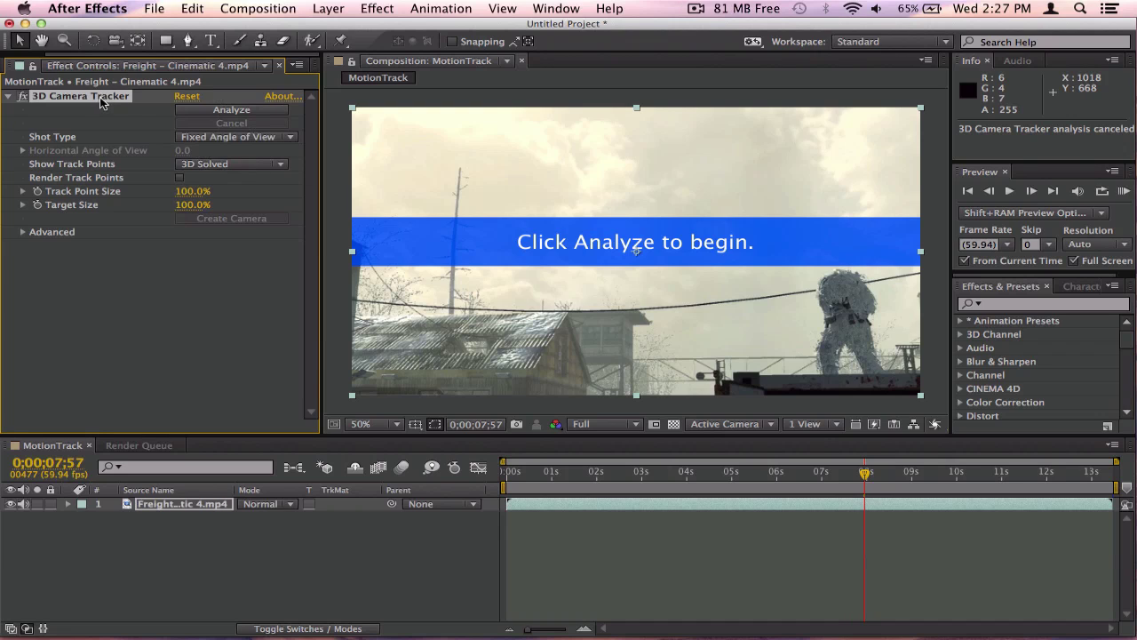
left_click(197, 110)
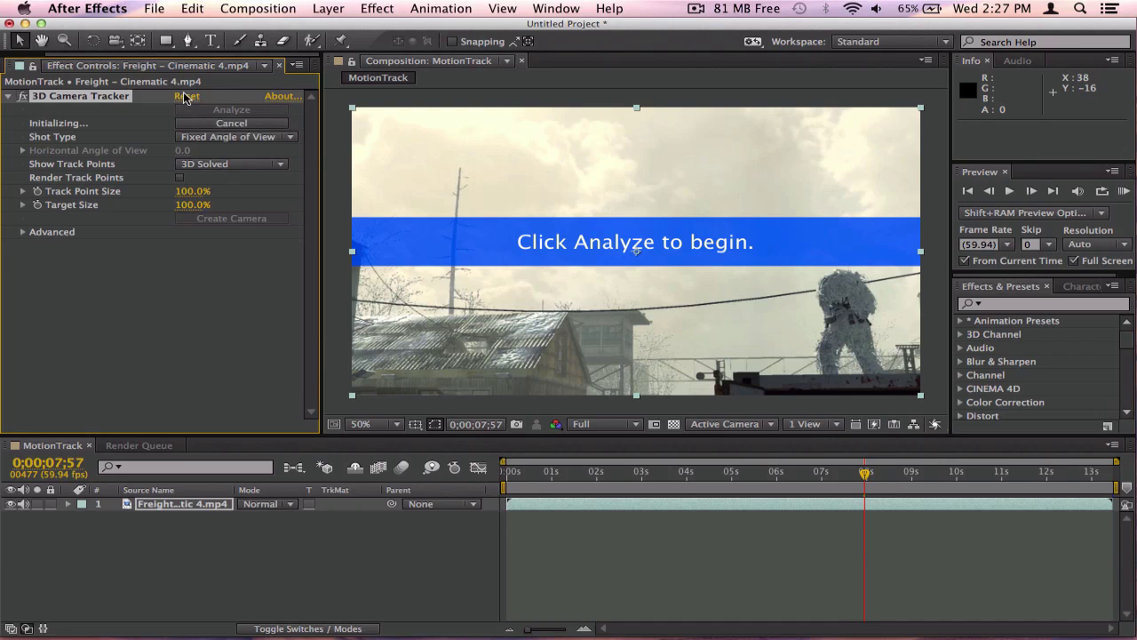
left_click(201, 125)
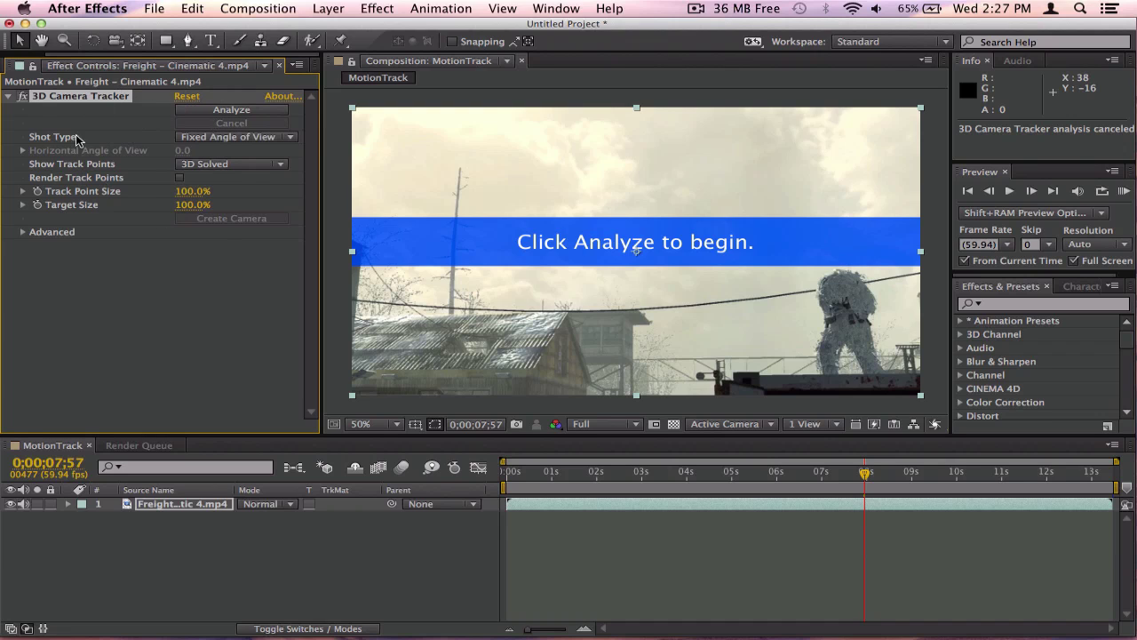
Scrub the clip forward to about 0;00;04;28 and back to its start.
left_click(573, 478)
left_click_drag(574, 483, 698, 509)
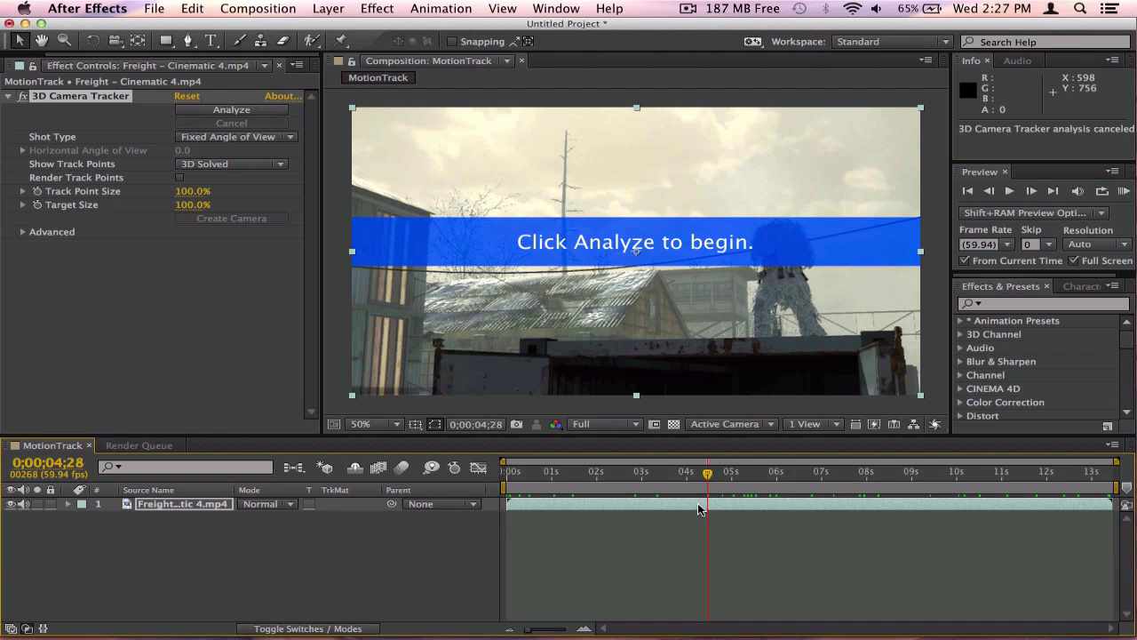
left_click_drag(722, 480, 508, 487)
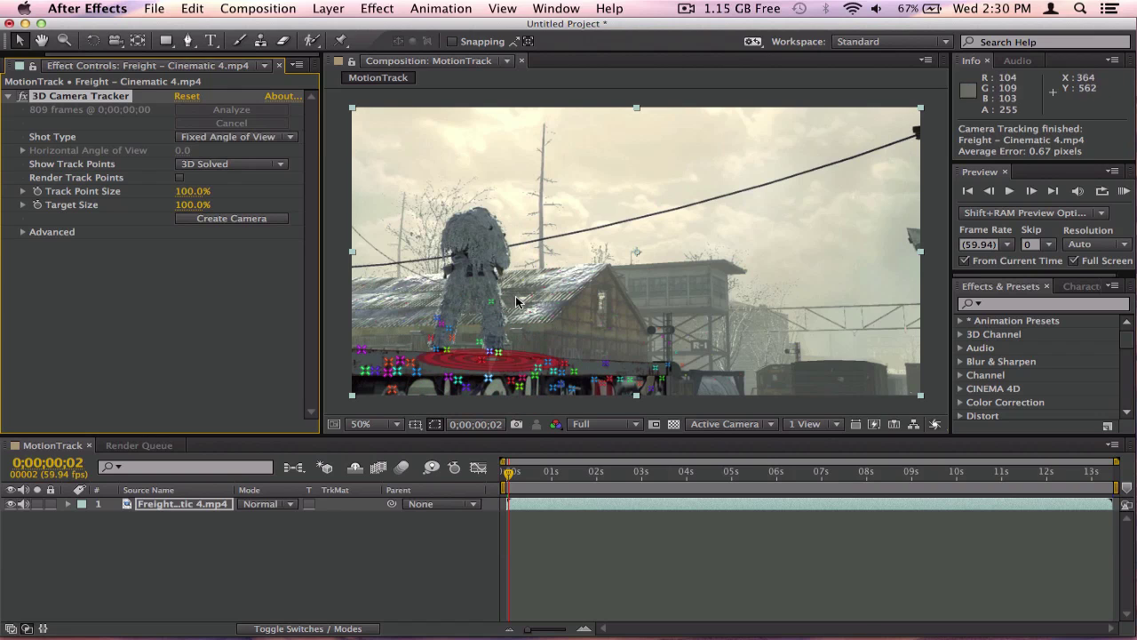
At 0;00;04;37, try to create a text layer and camera from several track points on the figure.
left_click(539, 479)
left_click_drag(540, 479, 715, 477)
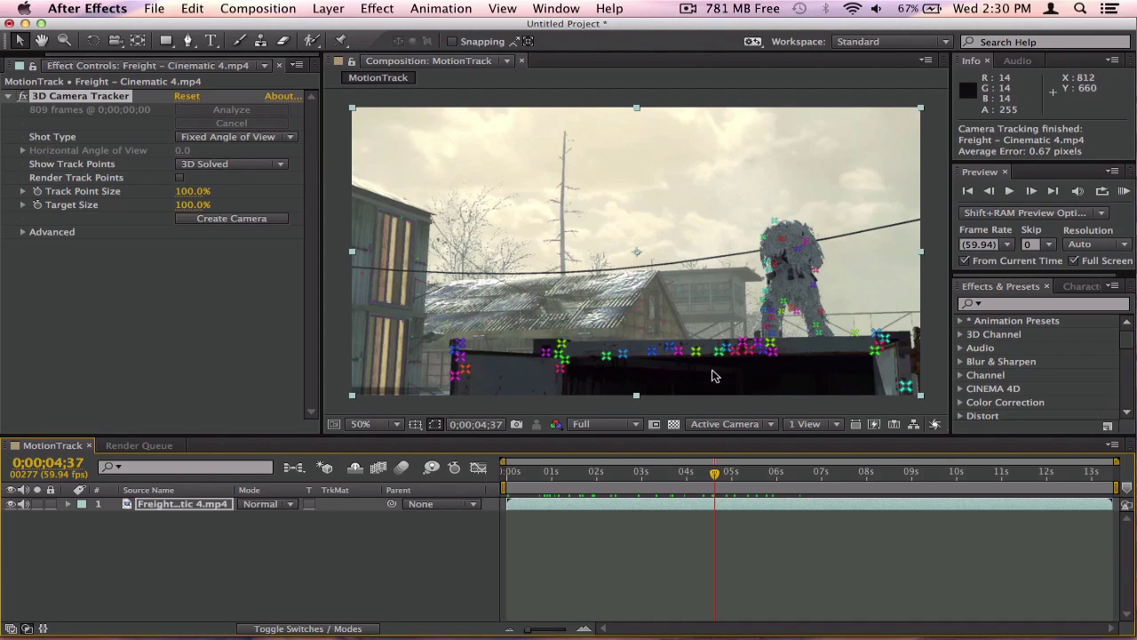
left_click_drag(751, 217, 851, 323)
mouse_move(842, 192)
left_mouse_down()
mouse_move(804, 233)
mouse_move(773, 324)
mouse_move(775, 298)
left_mouse_up()
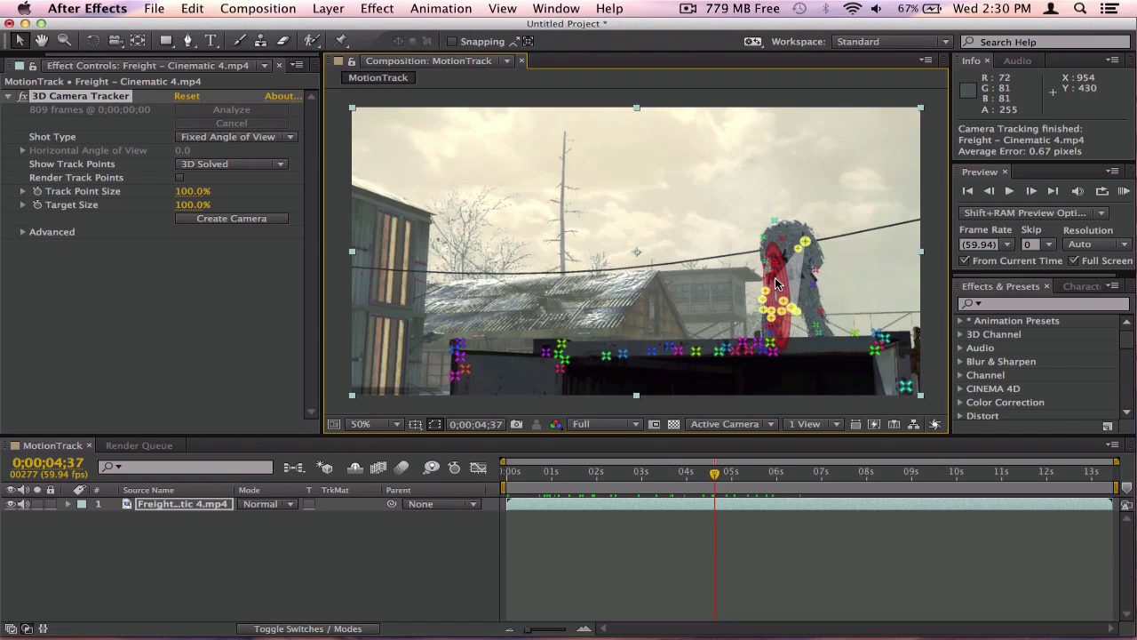
right_click(776, 282)
left_click(805, 293)
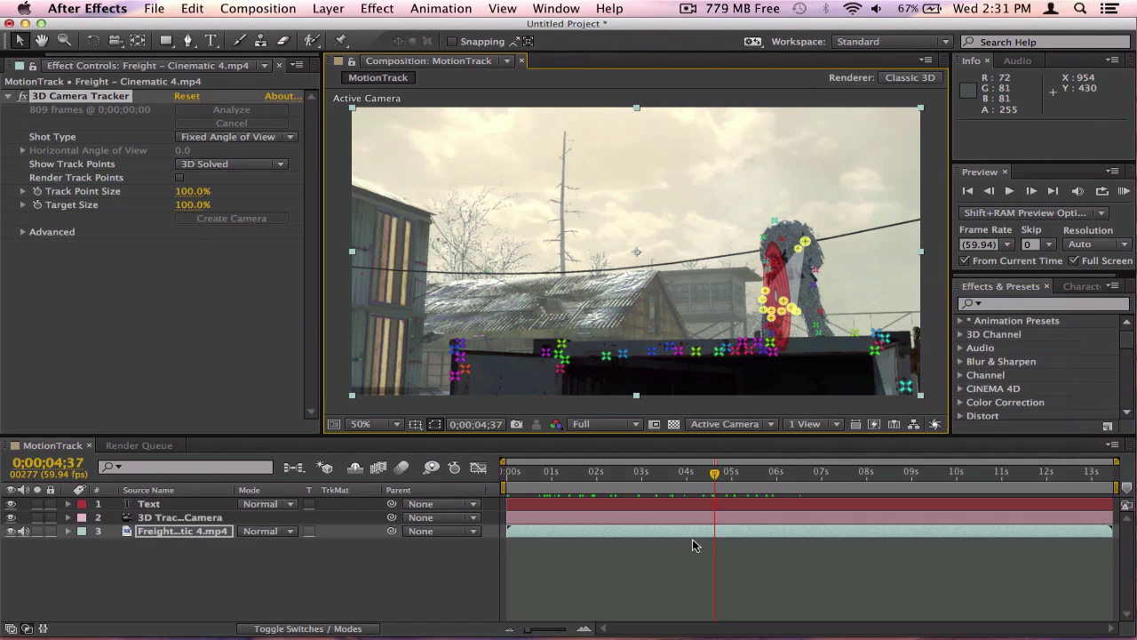
Undo the creation of the text layer and camera, and clear the track point selection.
left_click(193, 8)
left_click(204, 30)
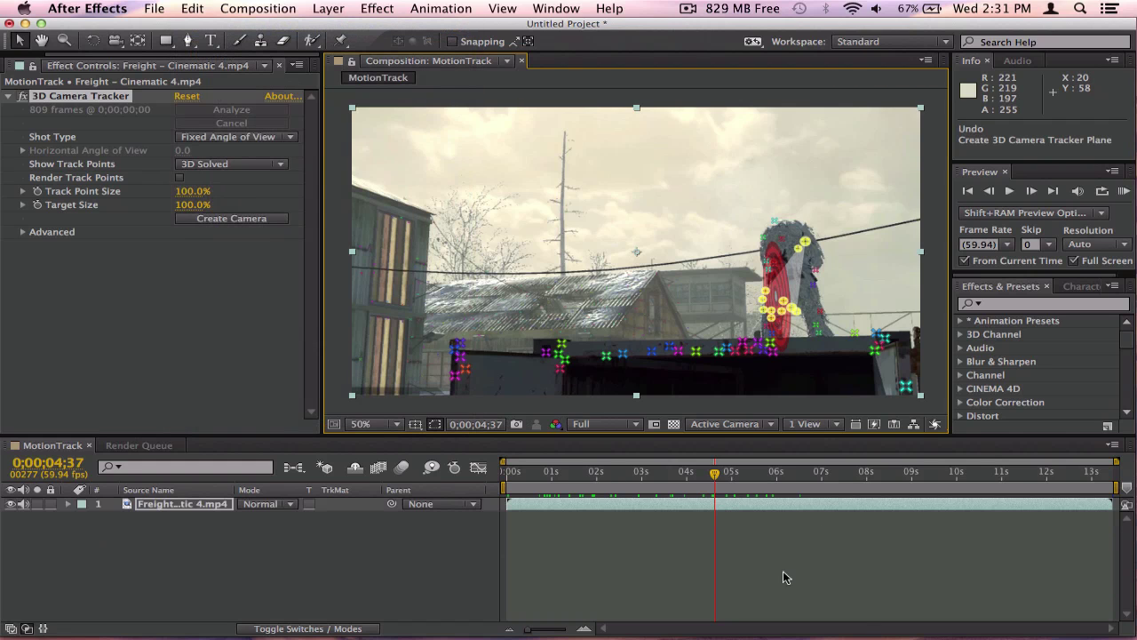
left_click(766, 589)
left_click(701, 507)
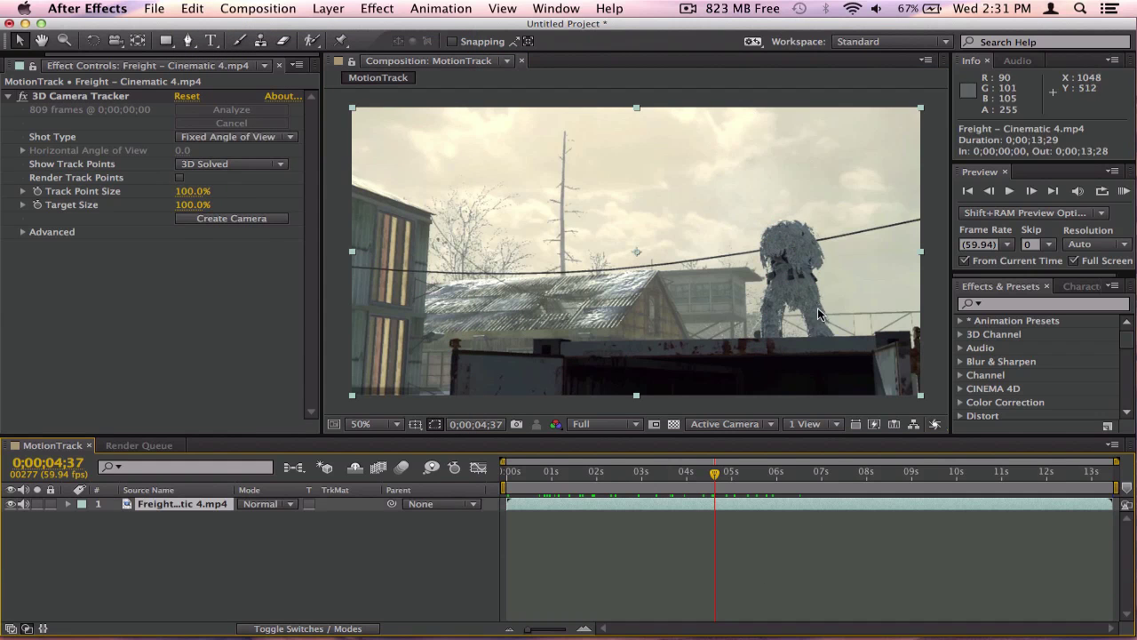
Show the track points again and create a text layer and camera from the points on the figure at 0;00;04;56.
left_click(89, 96)
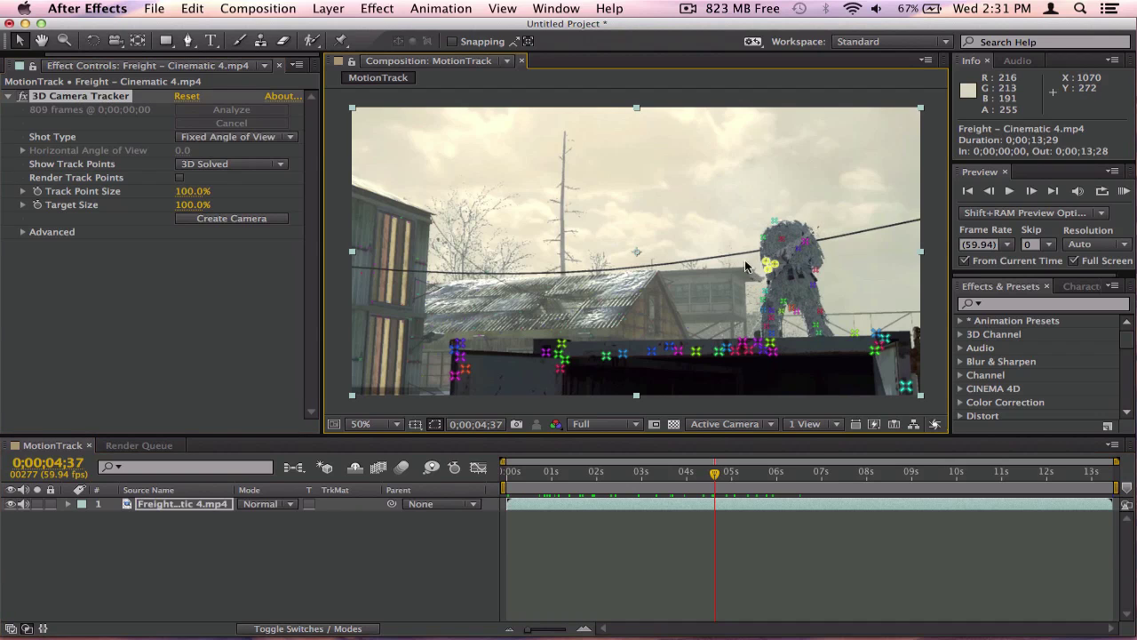
mouse_move(806, 252)
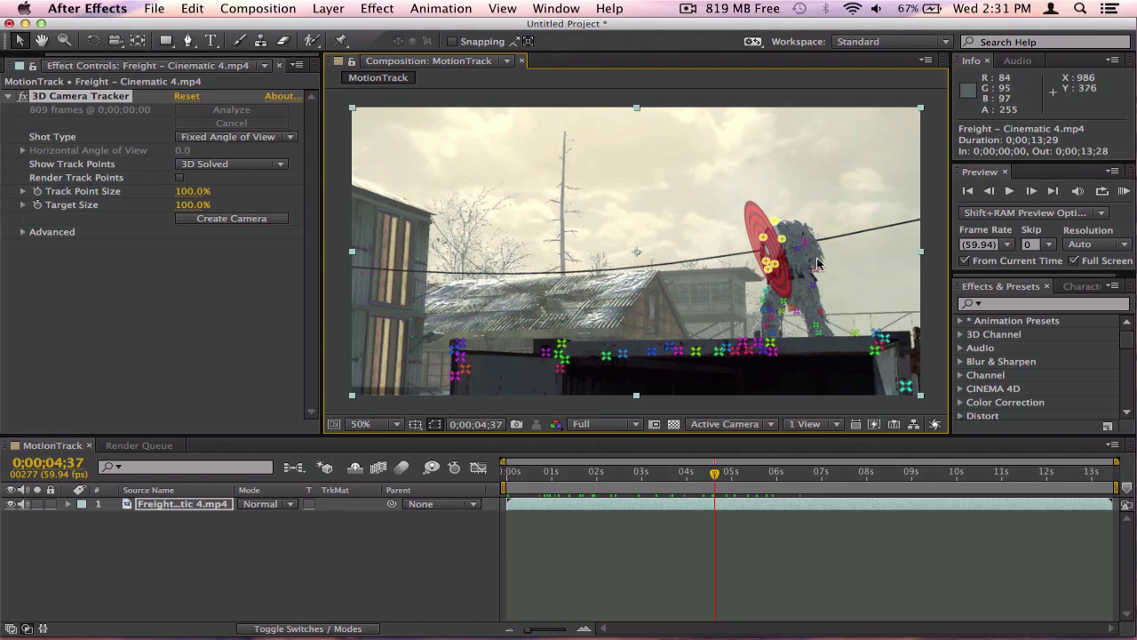
right_click(762, 246)
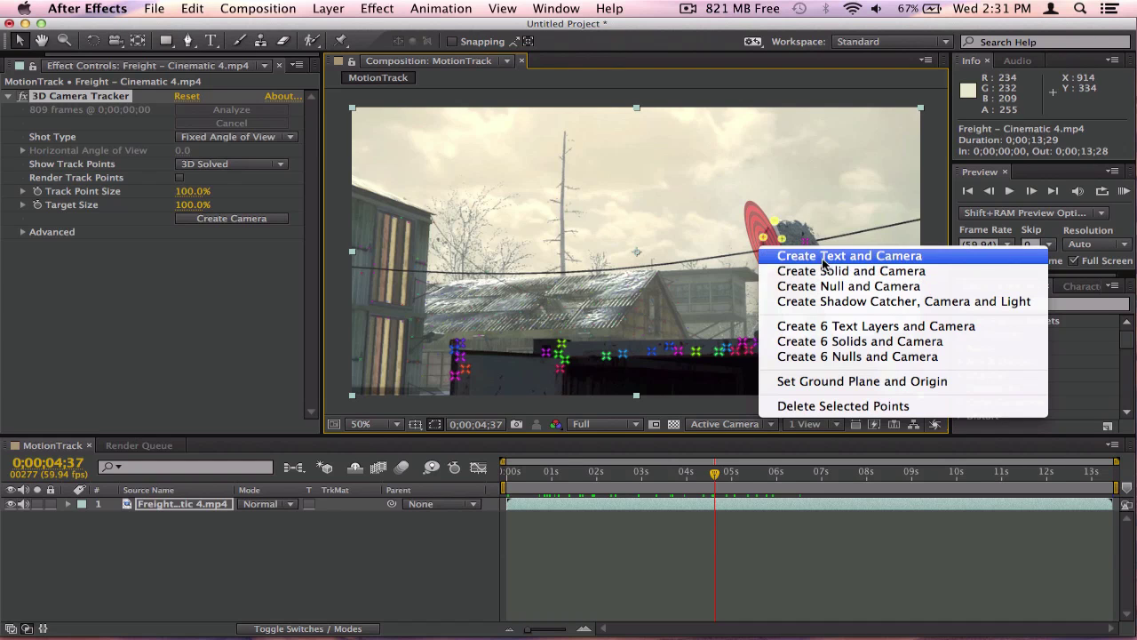
left_click(767, 552)
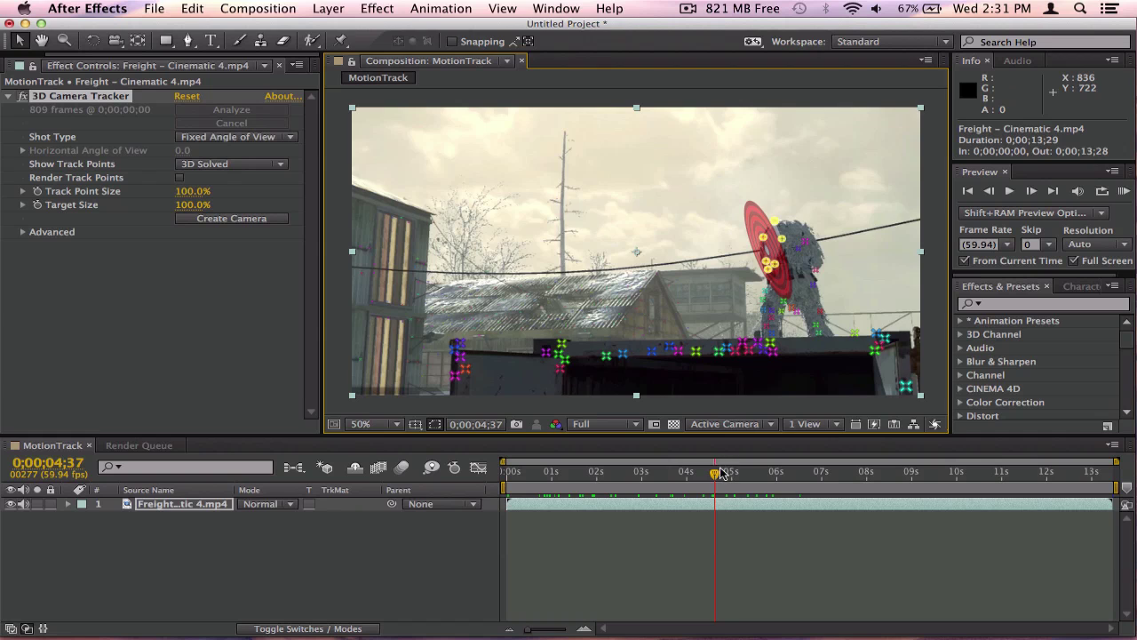
left_click_drag(721, 473, 730, 473)
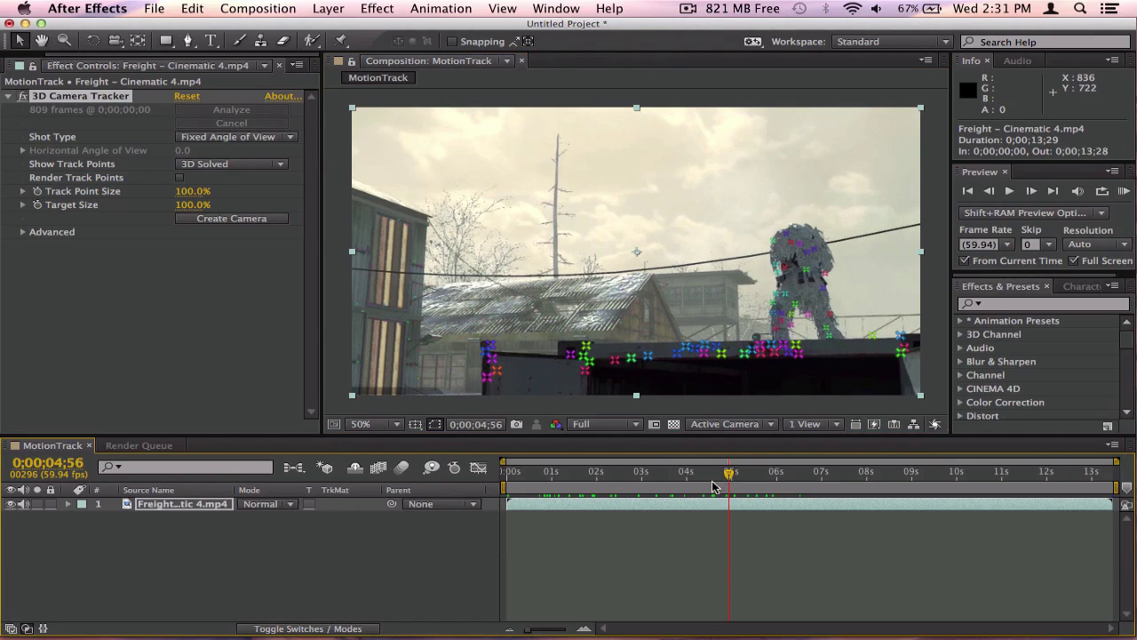
right_click(787, 282)
left_click(812, 293)
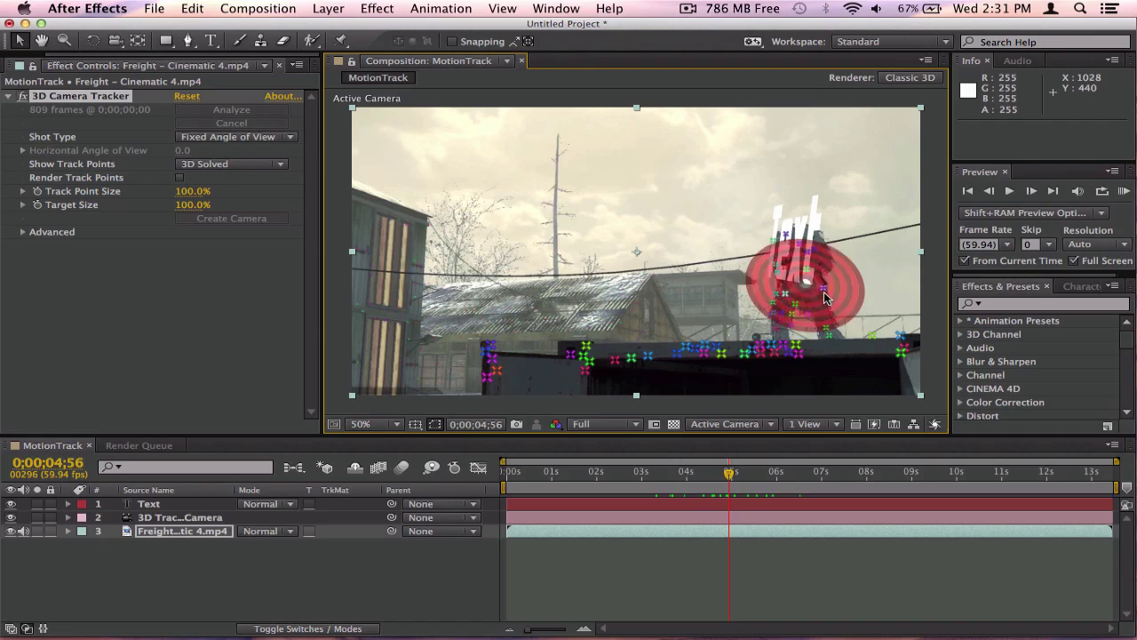
Replace the wording of the tracked text layer with "Motion".
left_click(171, 519)
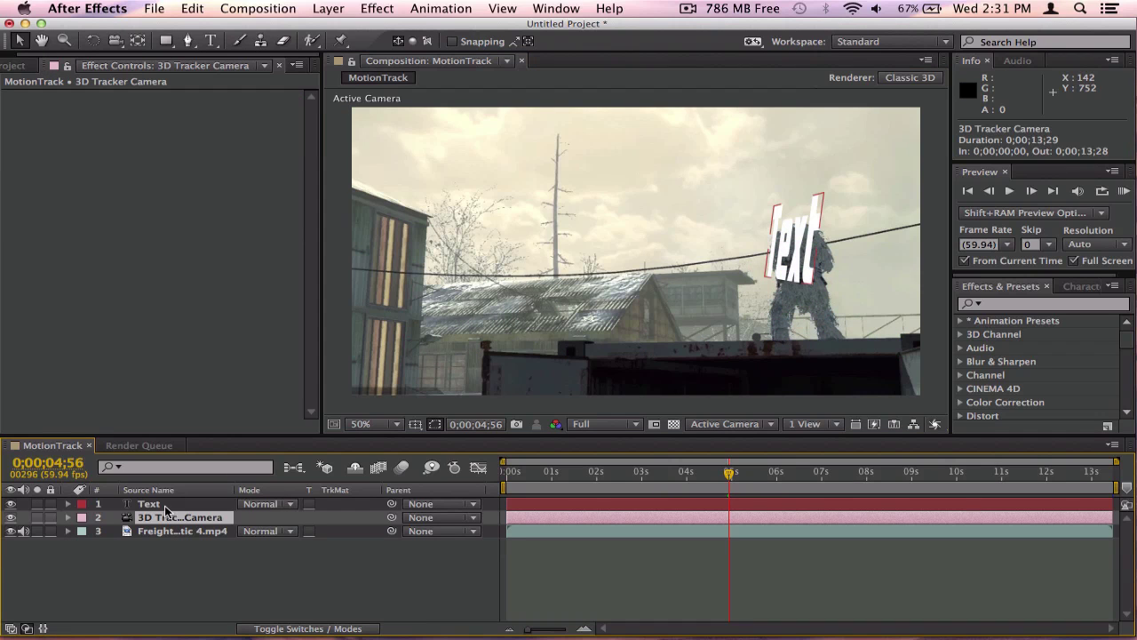
left_click(157, 505)
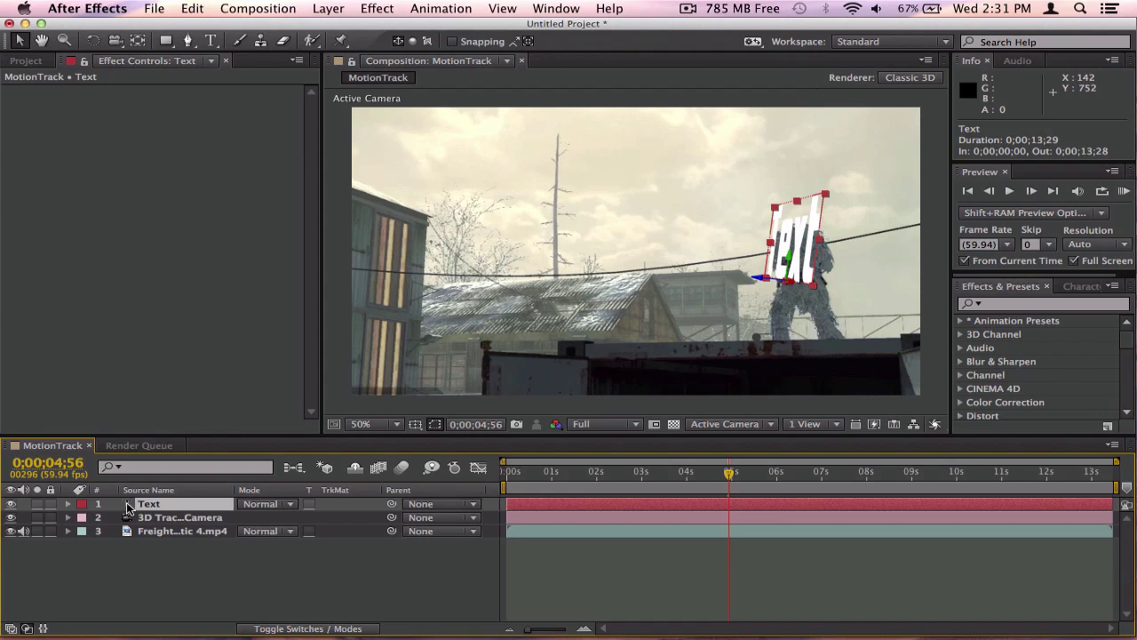
double_click(127, 507)
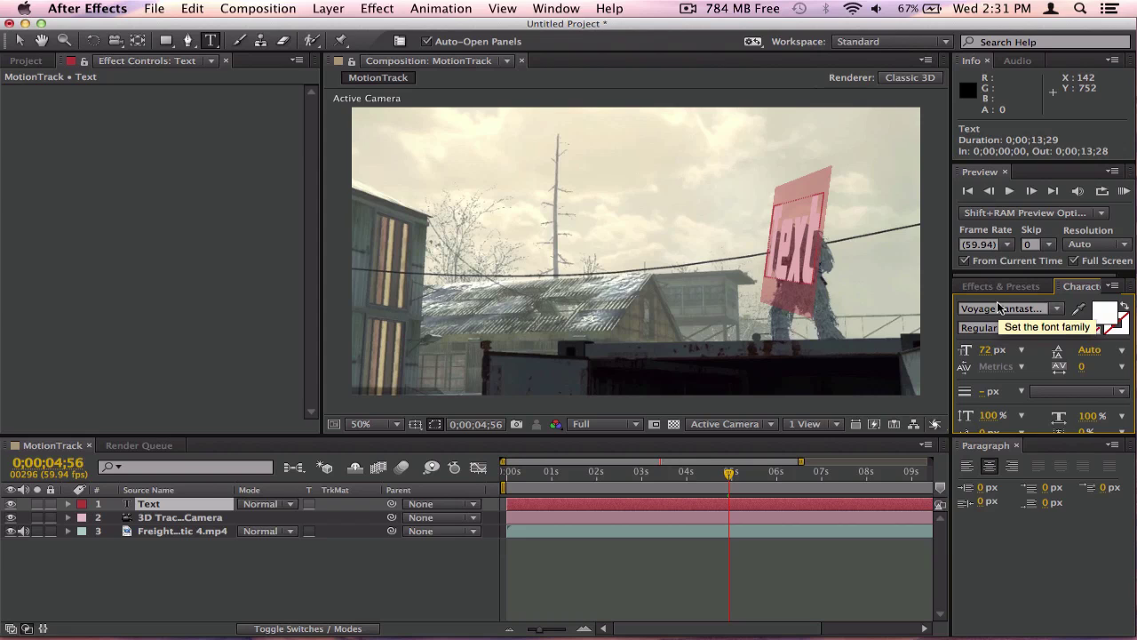
type("action")
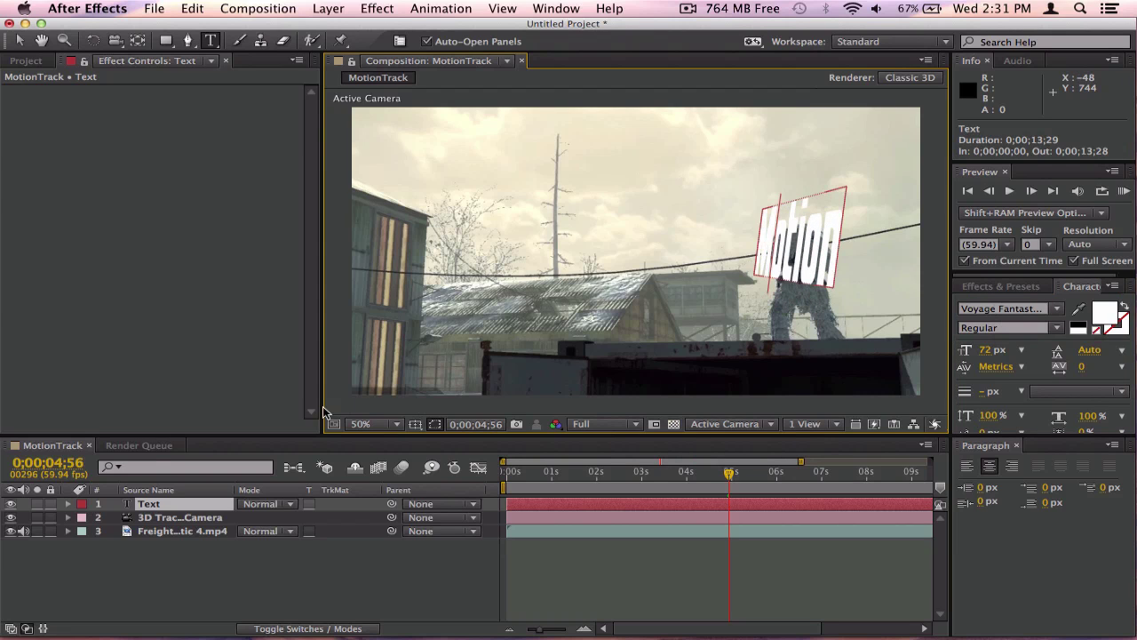
left_click(111, 505)
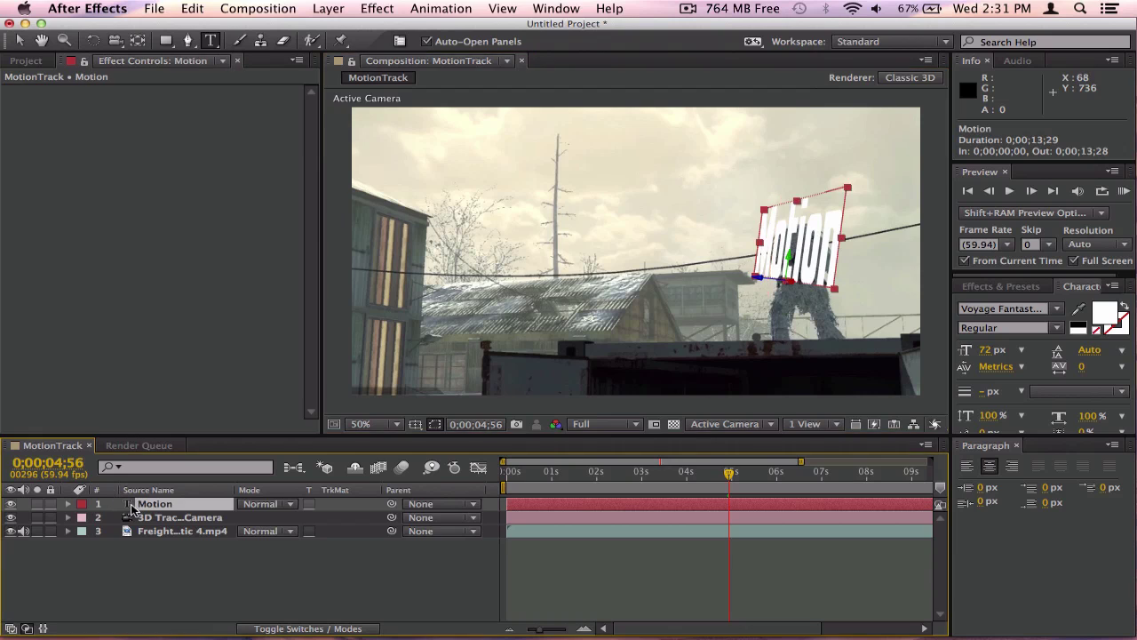
Browse the available fonts for the Motion text without choosing one, and close the paragraph settings.
left_click(1055, 311)
scroll(1021, 442, "up", 1)
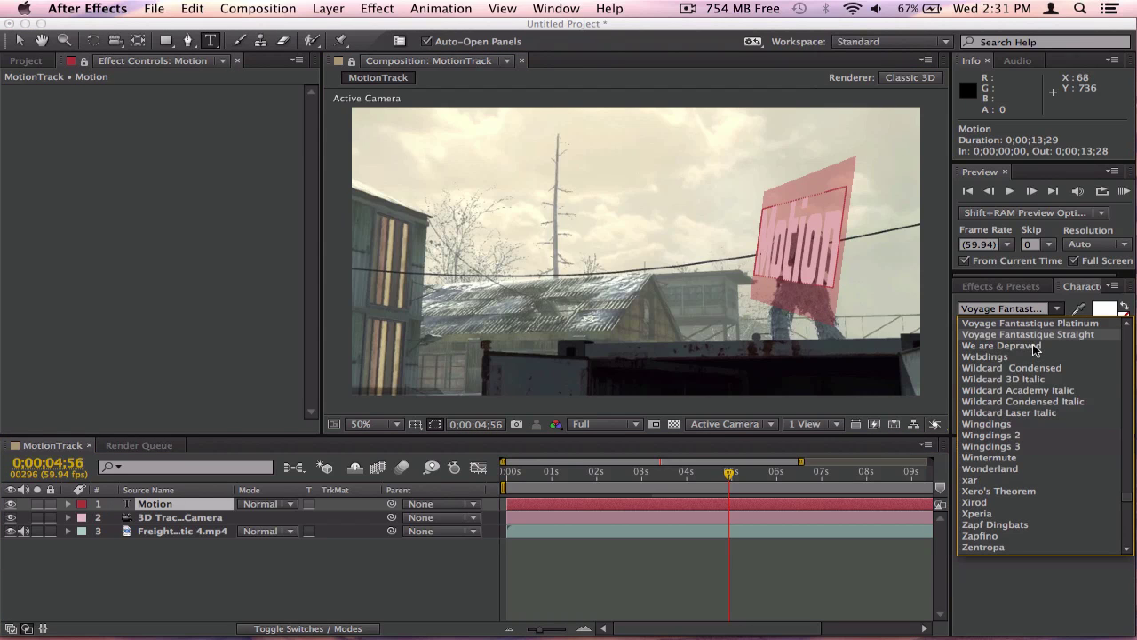
left_click(837, 565)
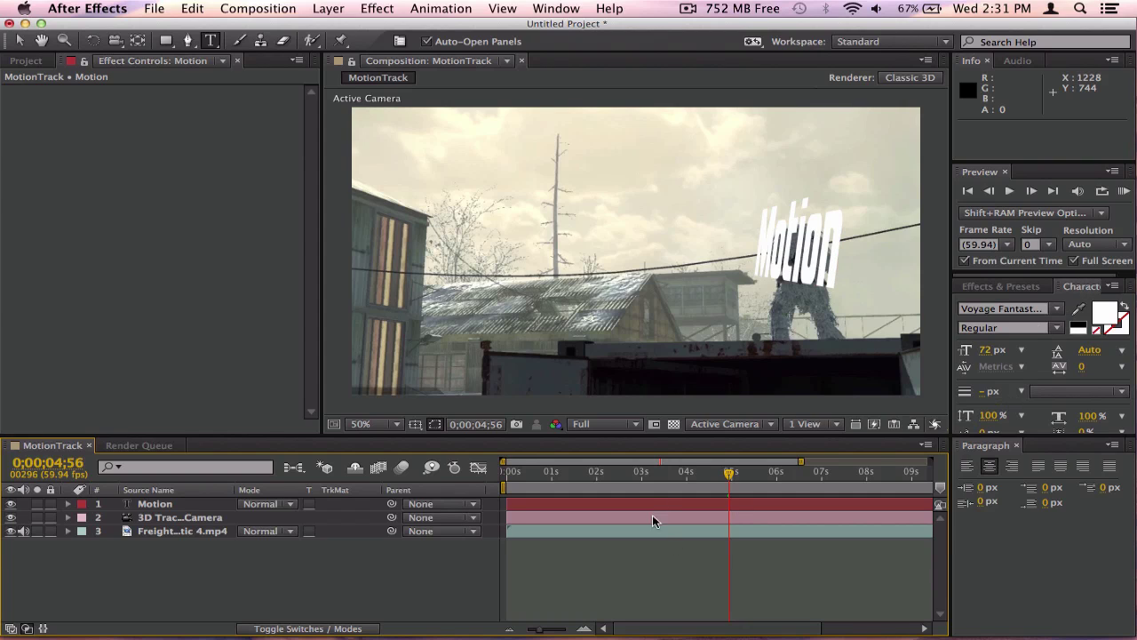
left_click(1017, 446)
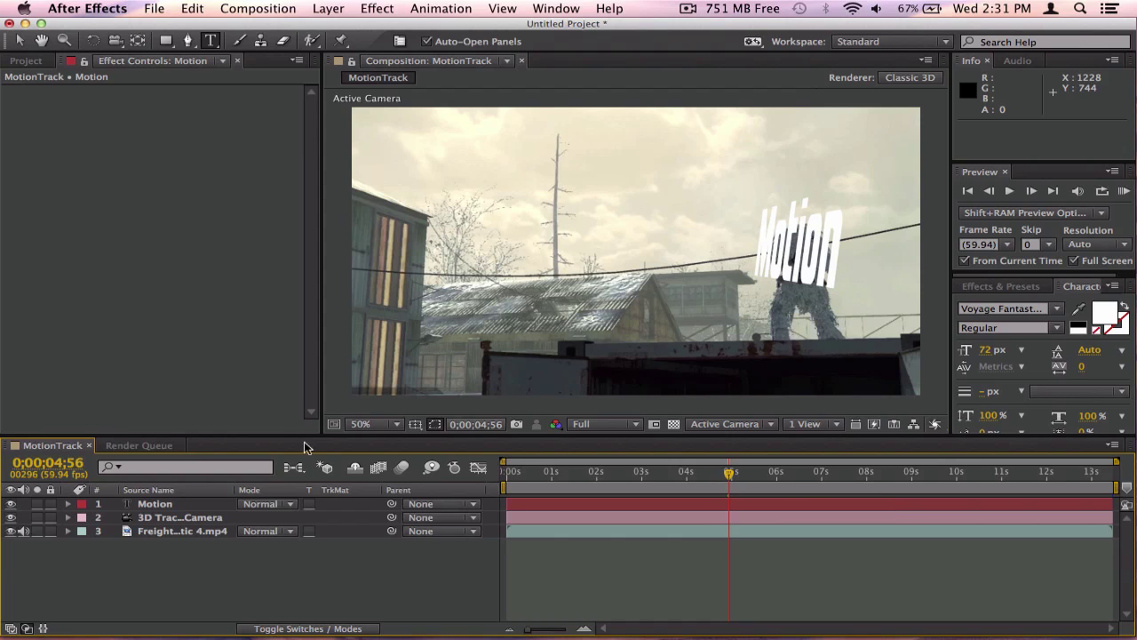
Move the current time to 0;00;04;10 and select the Motion text layer.
left_click(175, 505)
left_click(175, 531)
left_click(175, 517)
left_click(175, 532)
left_click_drag(727, 489, 694, 493)
left_click(19, 41)
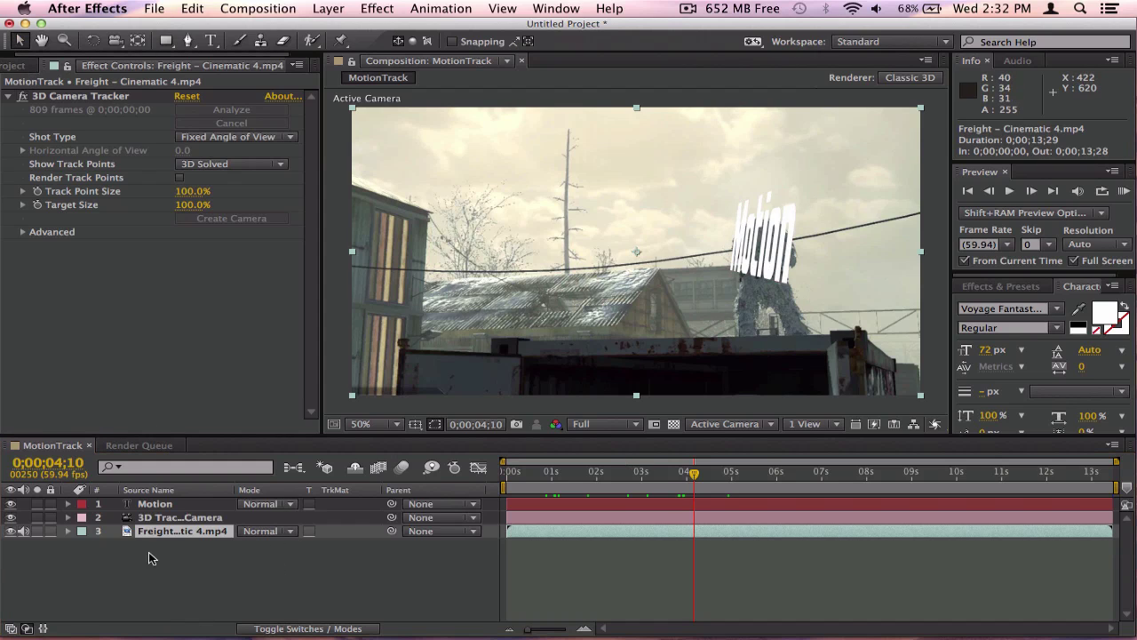
left_click(168, 504)
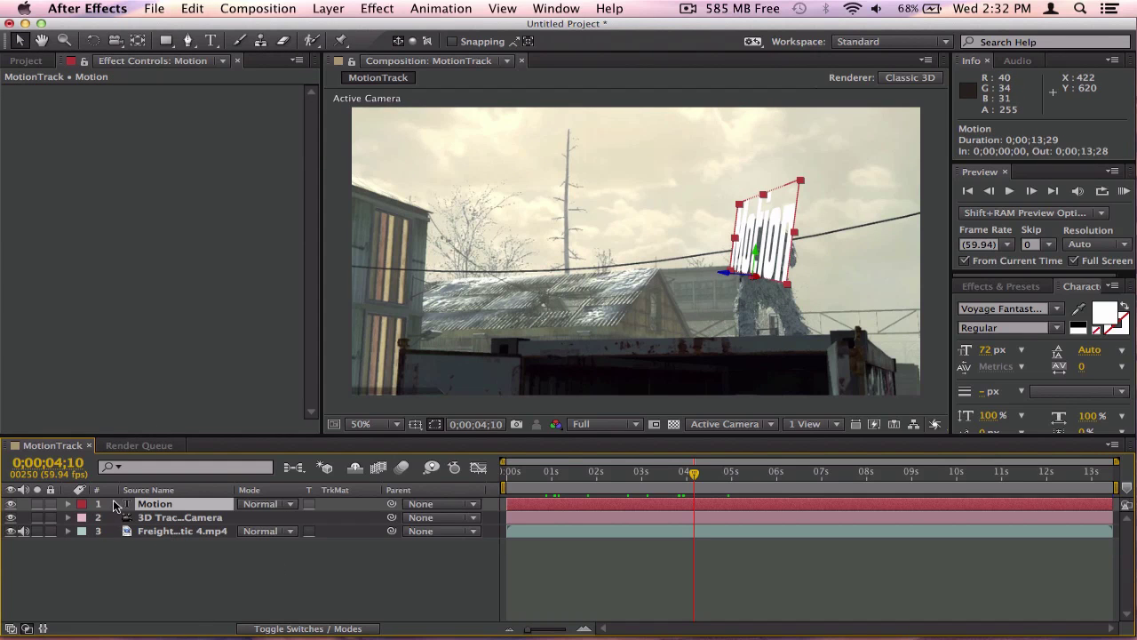
Create a black 1280 x 720 px solid layer named "element".
right_click(98, 596)
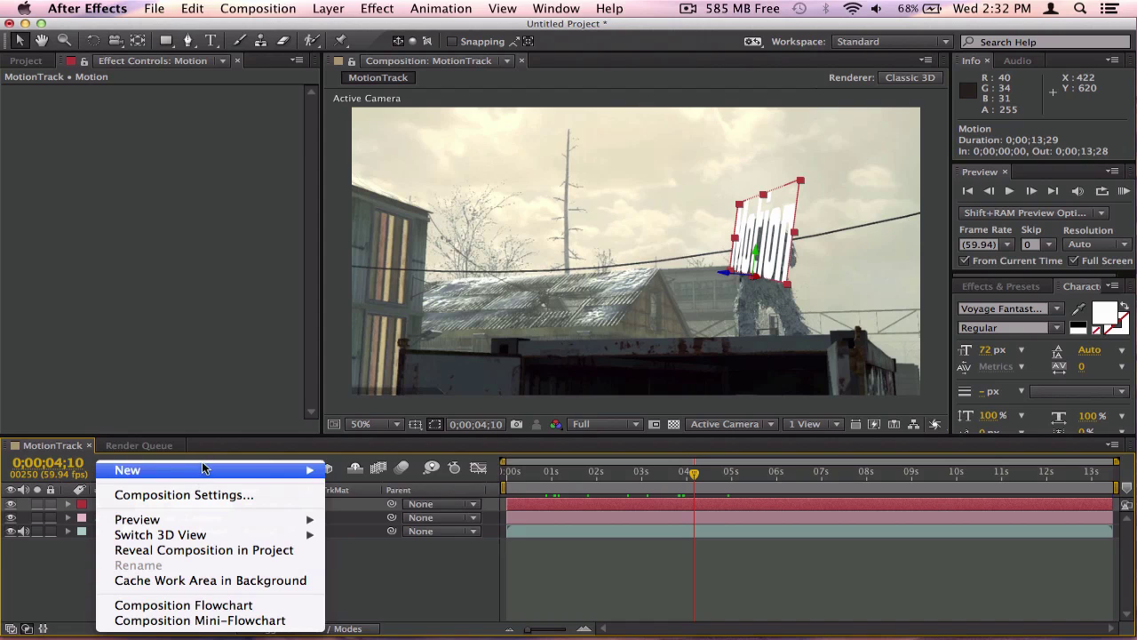
mouse_move(204, 469)
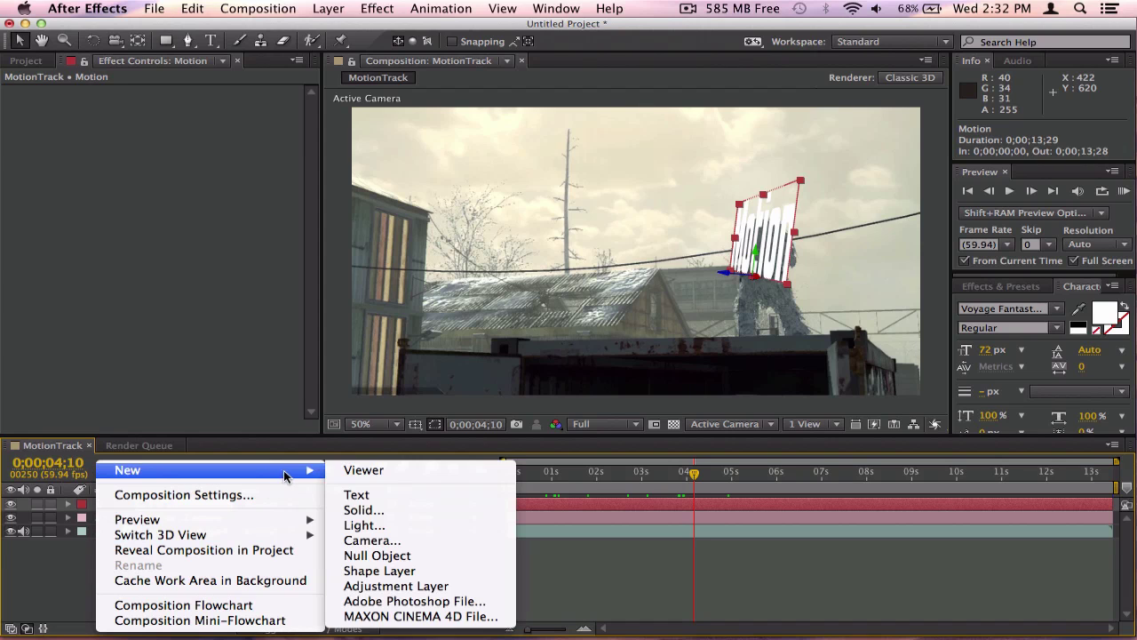
left_click(364, 510)
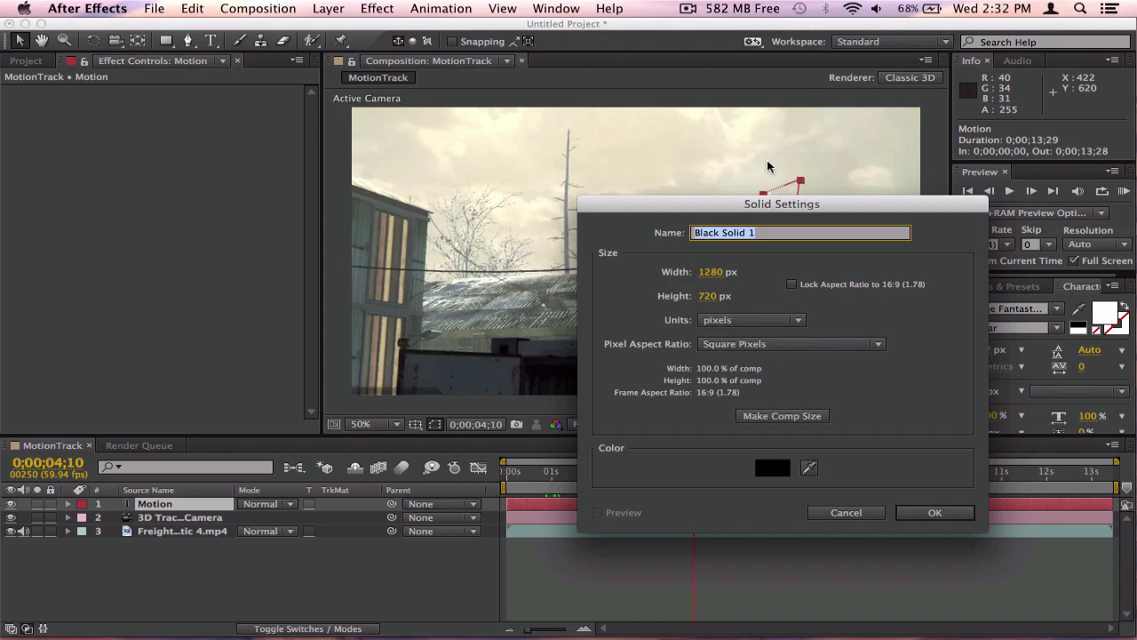
left_click(773, 467)
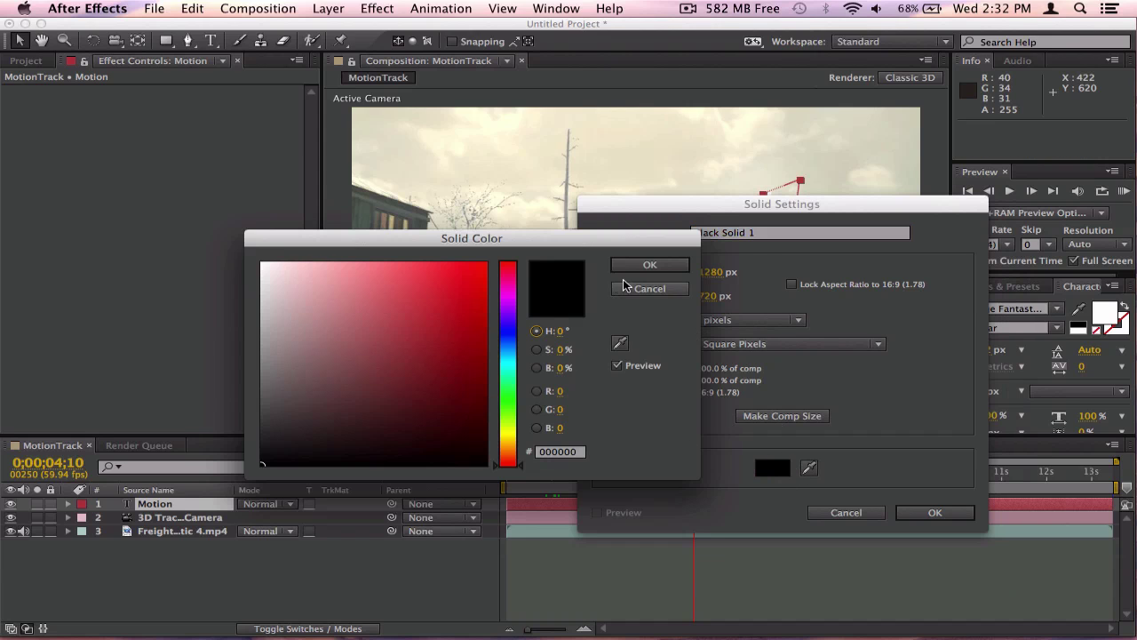
left_click(628, 288)
left_click(754, 233)
left_click_drag(770, 234, 655, 236)
type("ele")
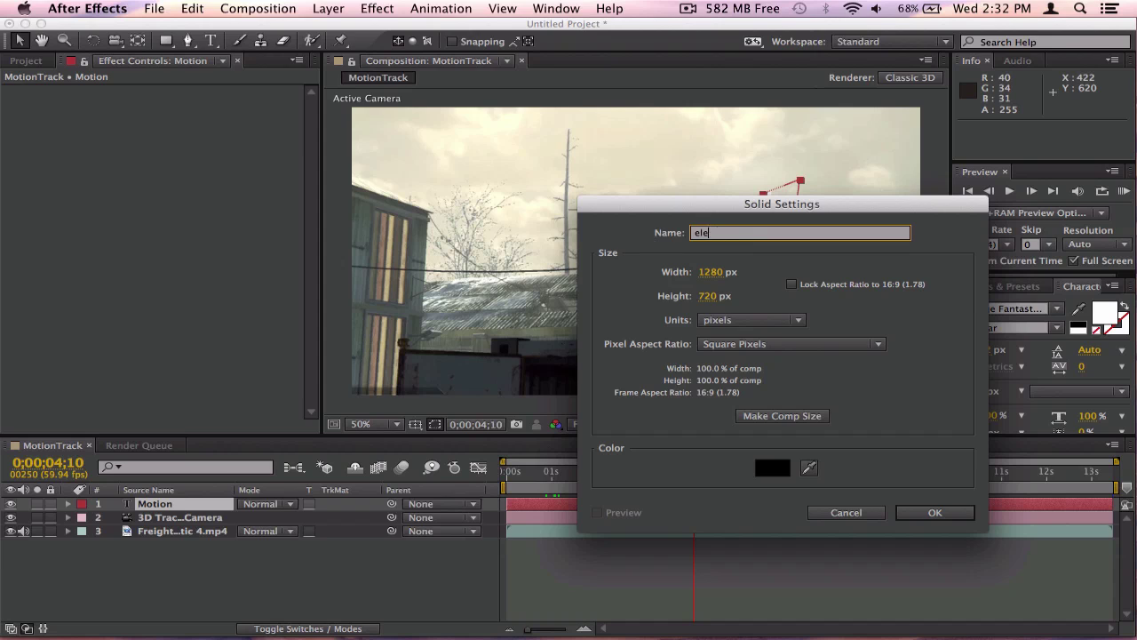
key("Return")
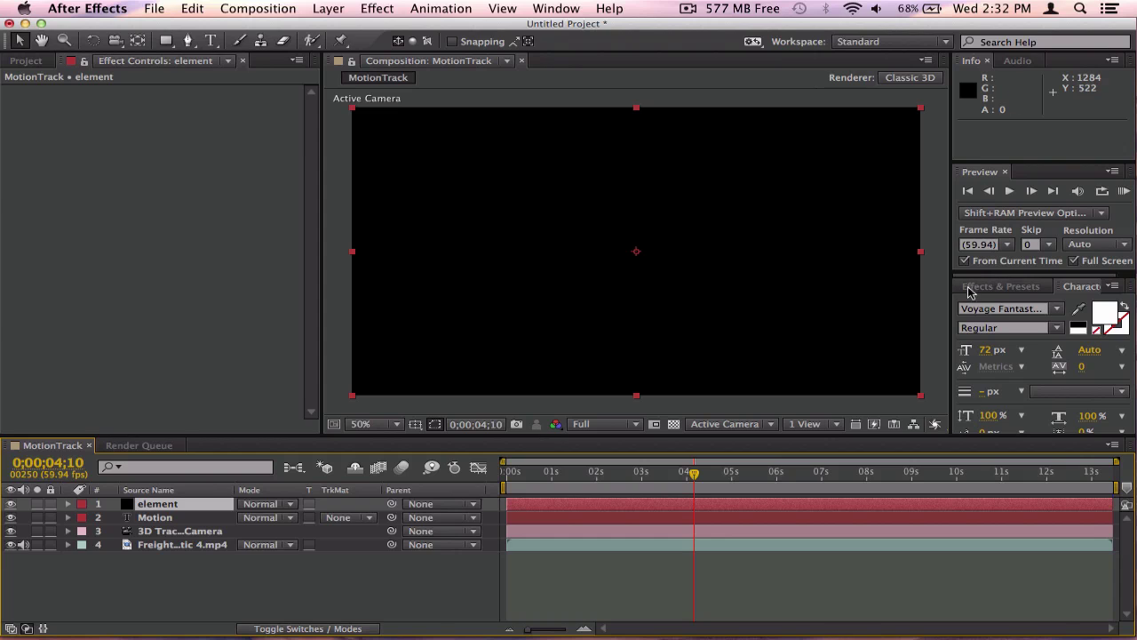
Apply the Video Copilot Element effect to the element solid layer.
left_click(1020, 293)
left_click(1016, 305)
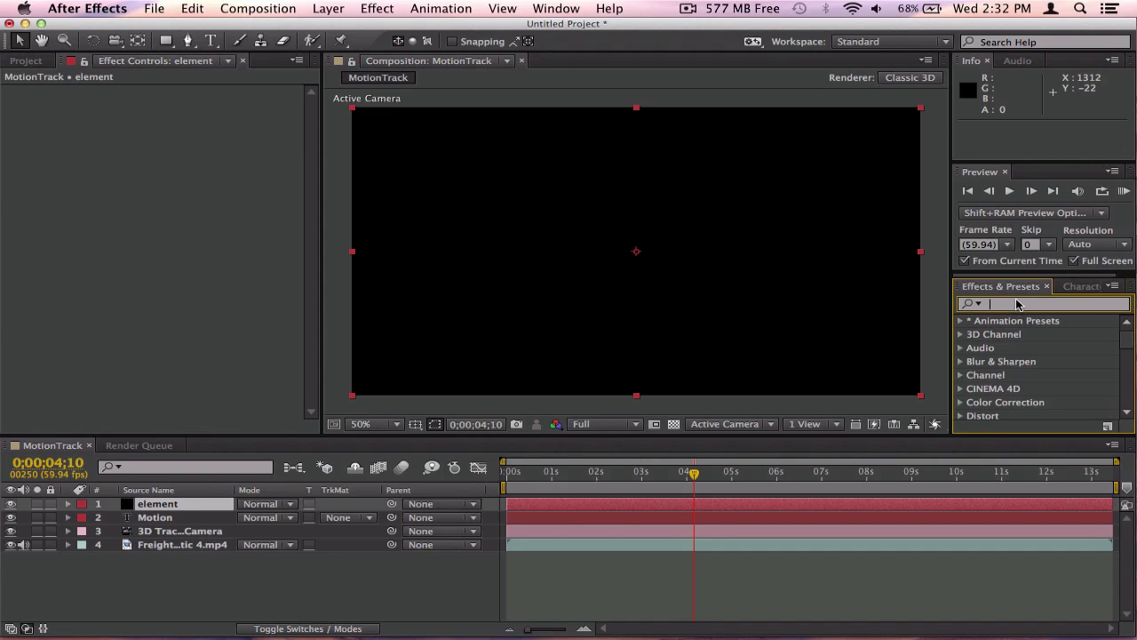
scroll(1007, 365, "down", 10)
left_click(961, 412)
left_click(345, 8)
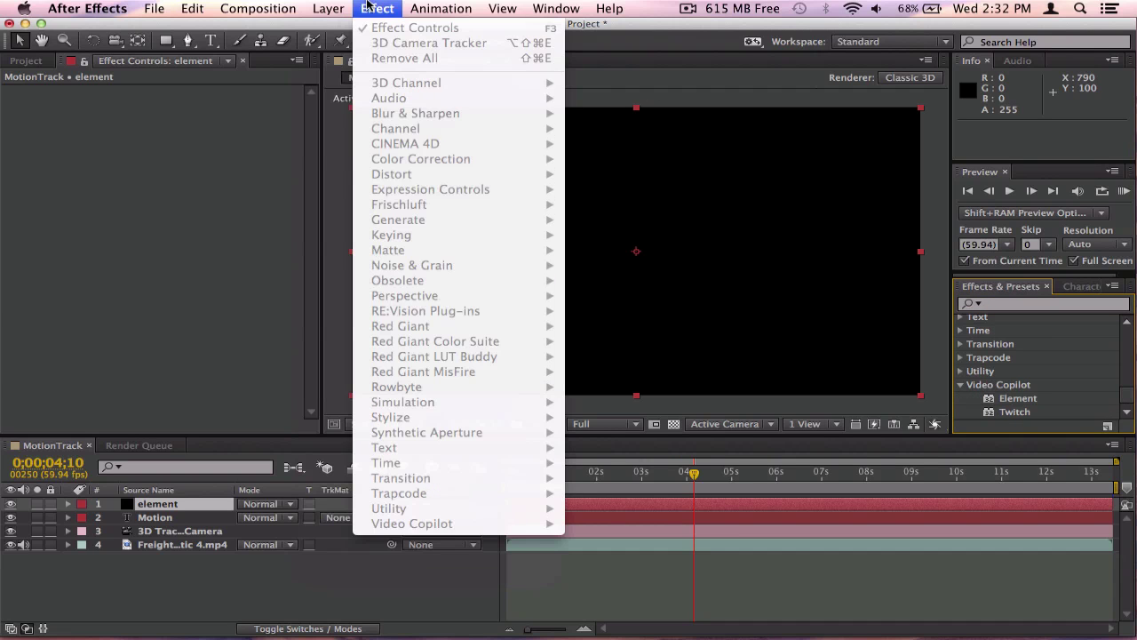
left_click(374, 8)
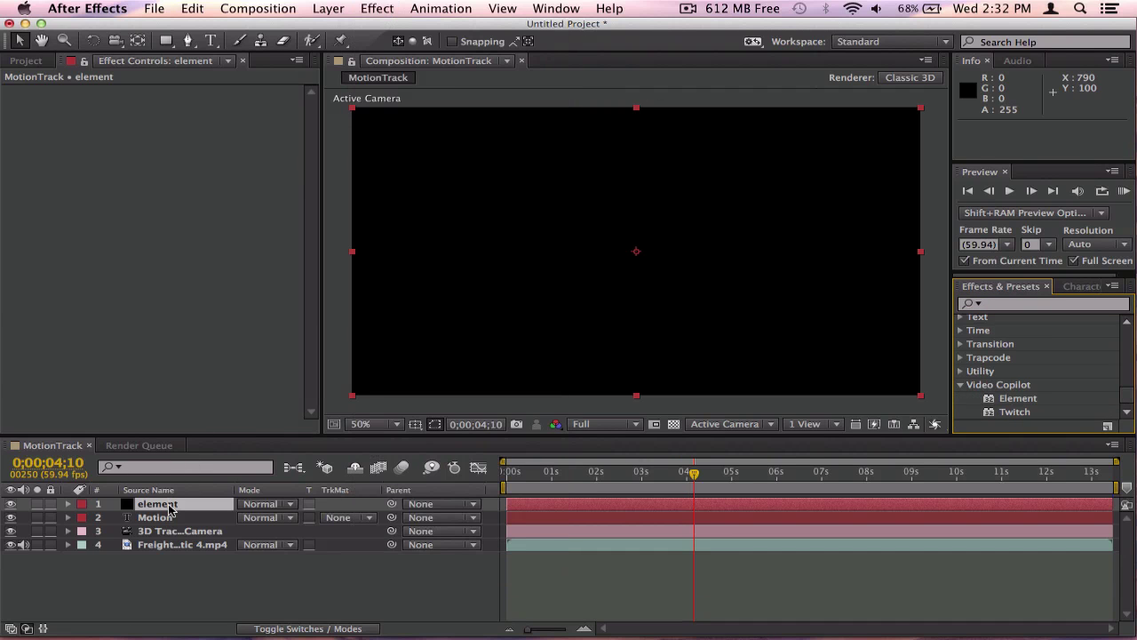
left_click(151, 508)
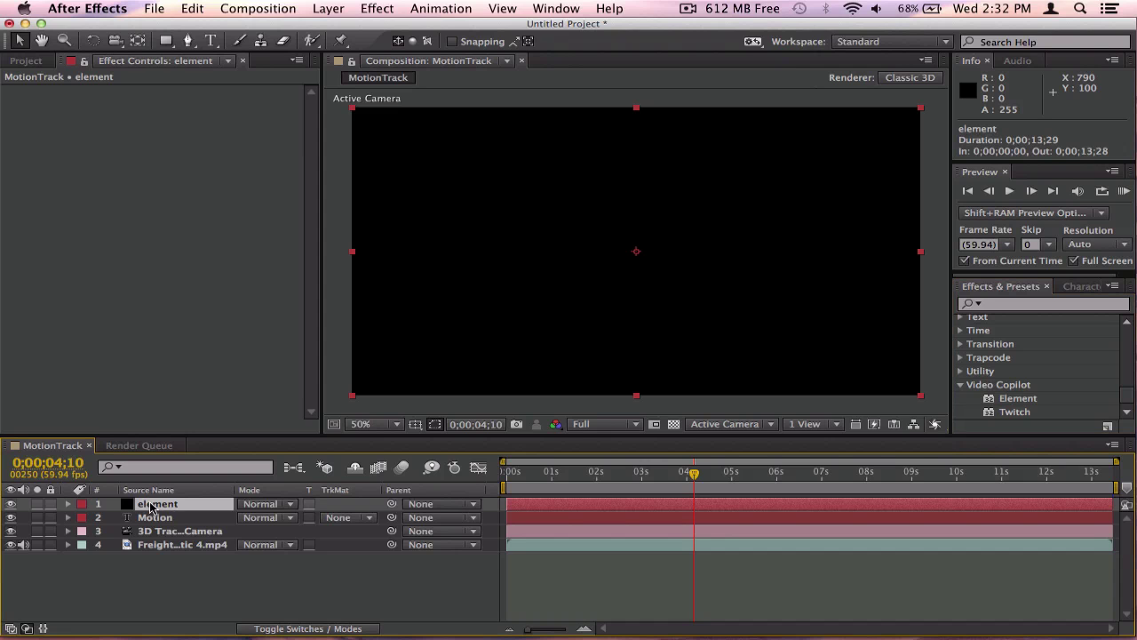
left_click(376, 8)
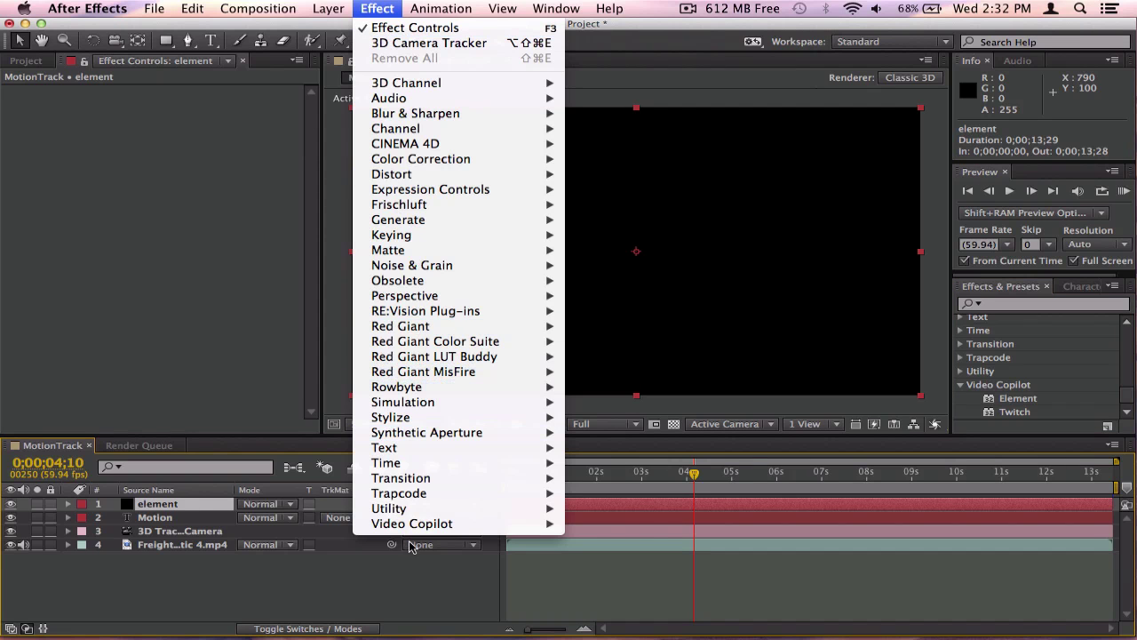
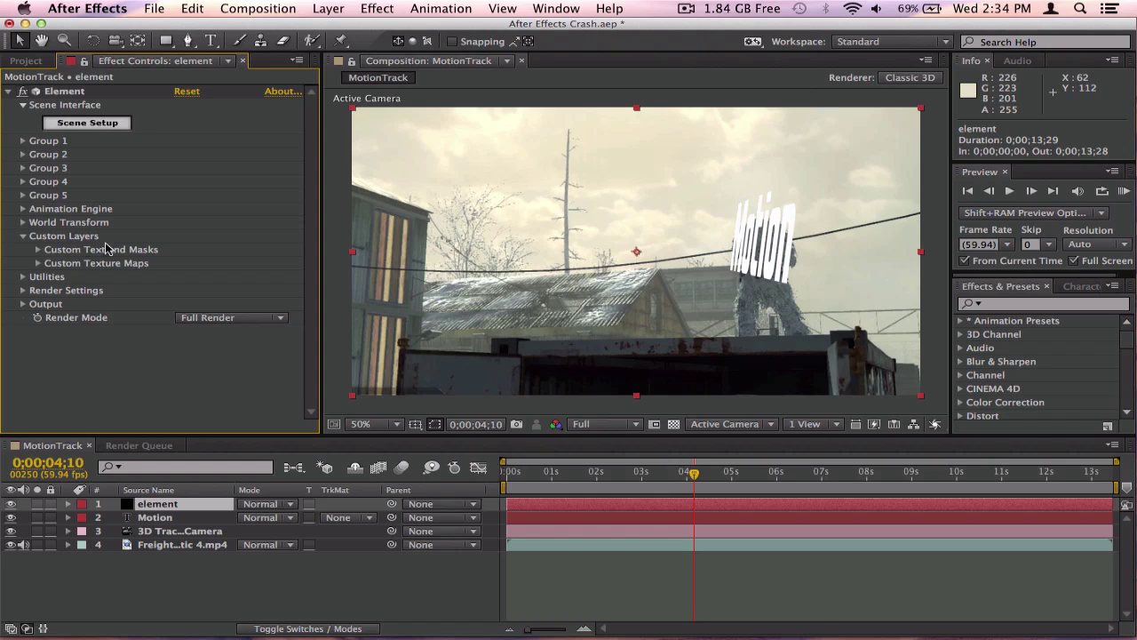
Set the Element effect's custom text Path Layer 1 to the Motion layer and expand the Custom Texture Maps settings.
left_click(37, 252)
left_click(197, 264)
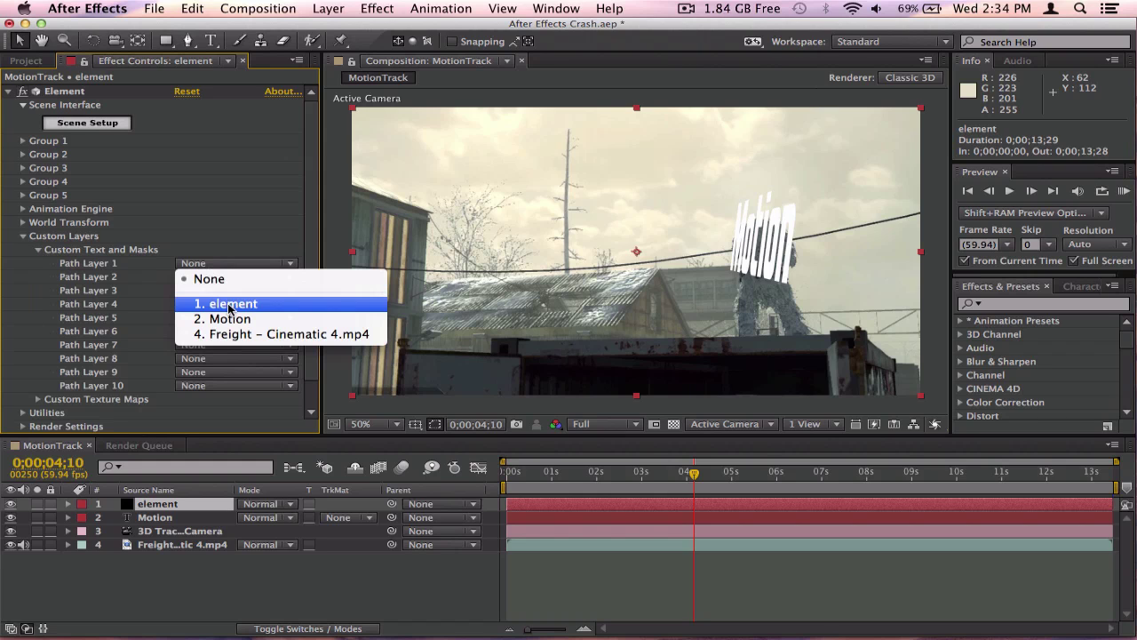
left_click(222, 264)
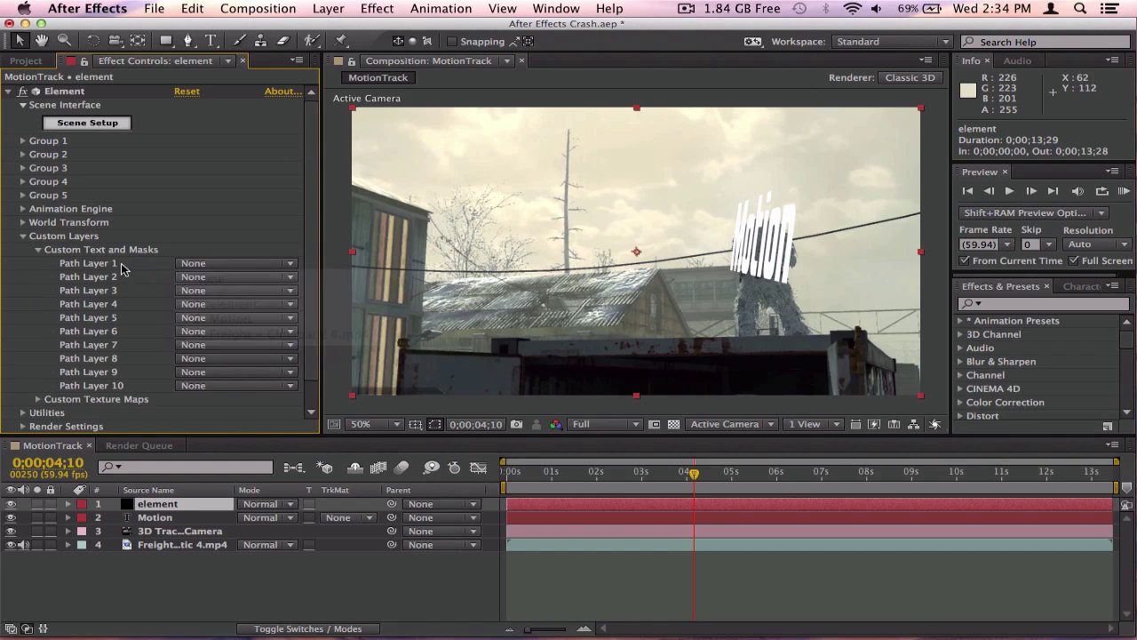
left_click(235, 265)
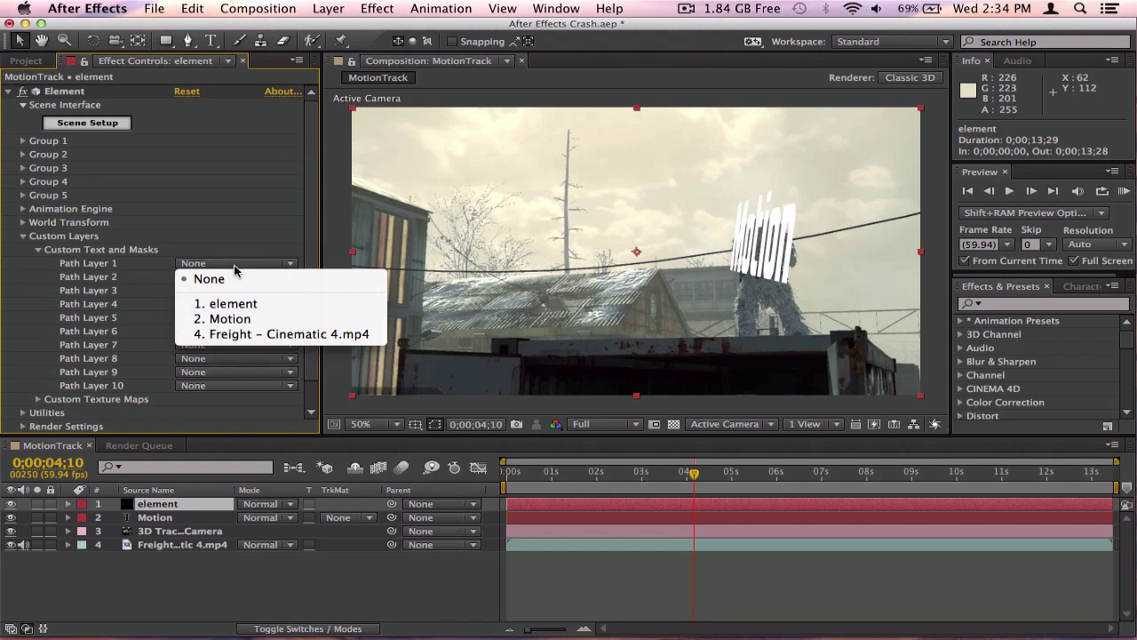
left_click(230, 319)
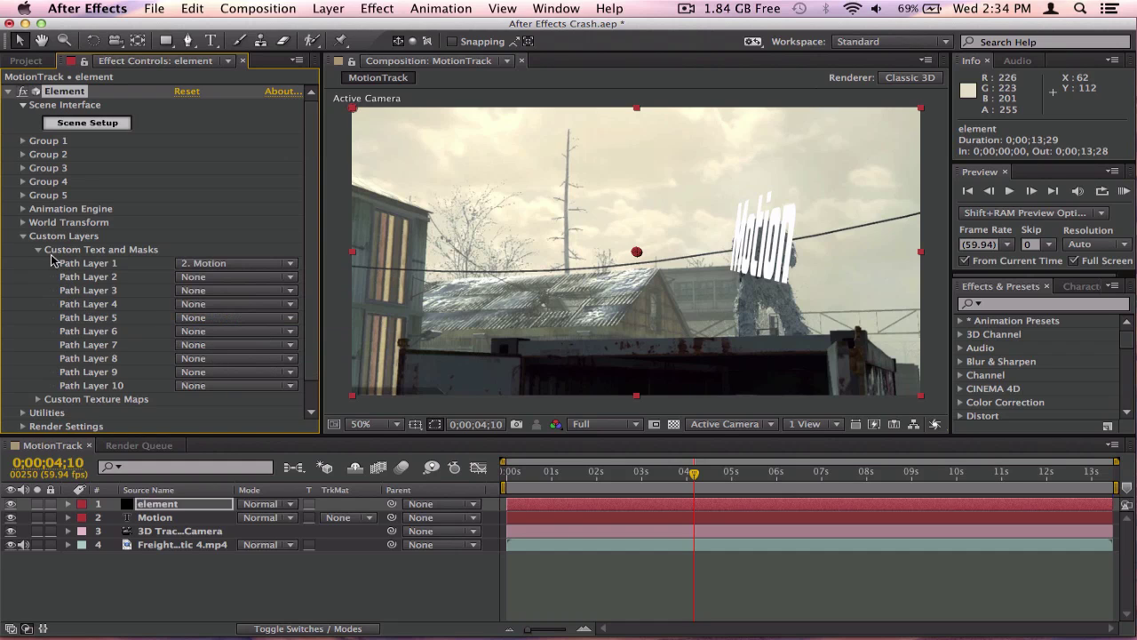
left_click(38, 400)
scroll(54, 391, "down", 3)
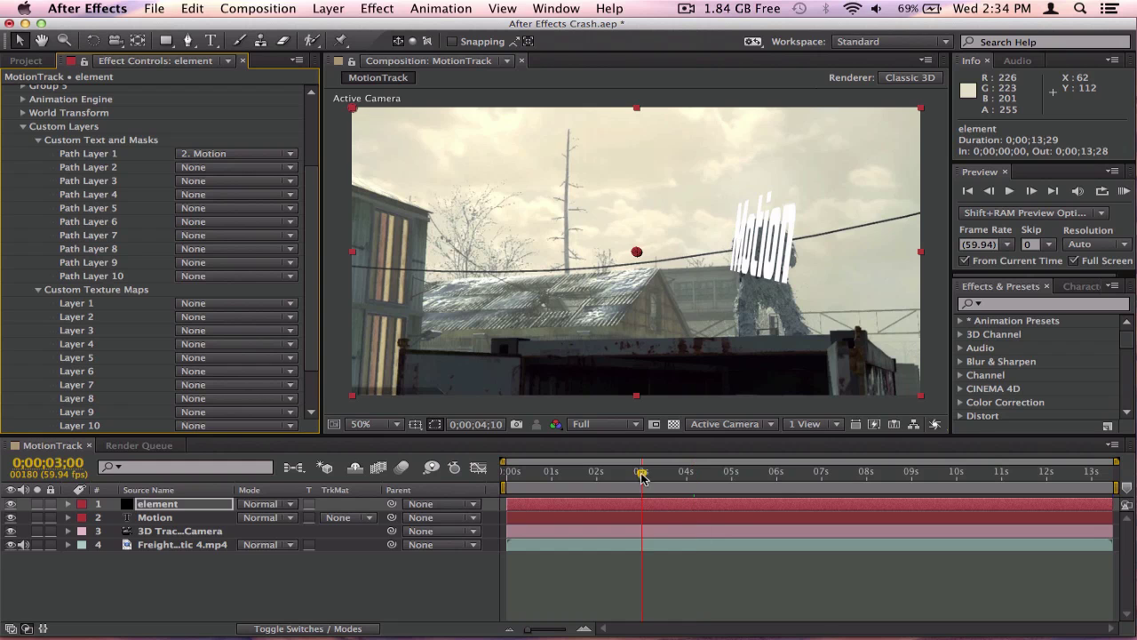
Duplicate the Freight clip layer at 0;00;05;19 and turn the lower copy into a hidden freeze frame.
left_click_drag(582, 487, 741, 541)
left_click(743, 550)
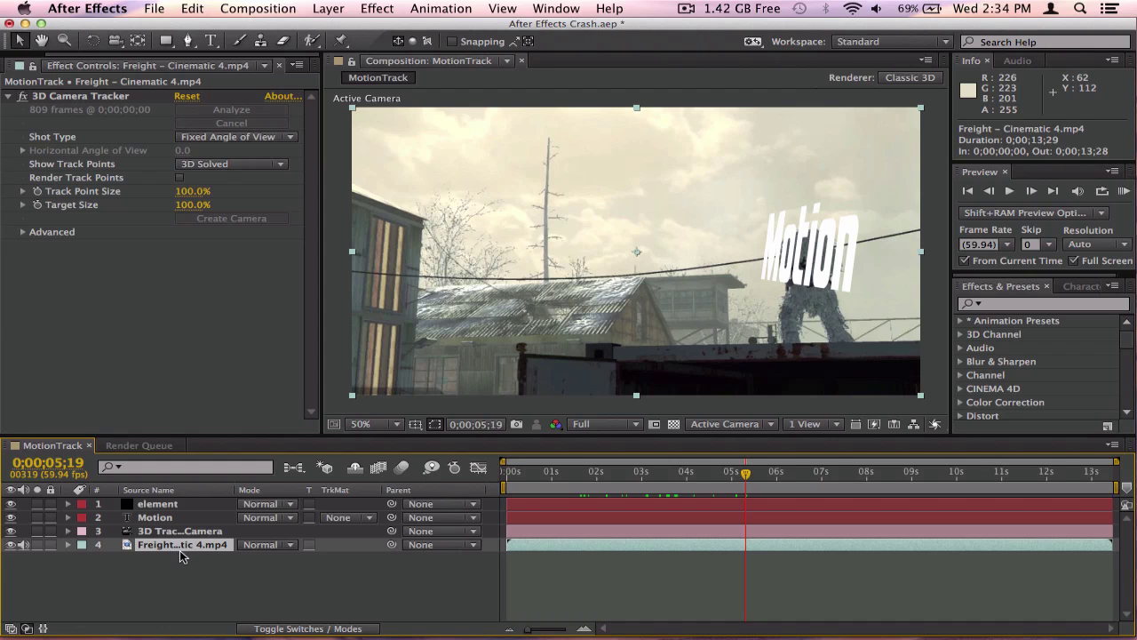
key("super+d")
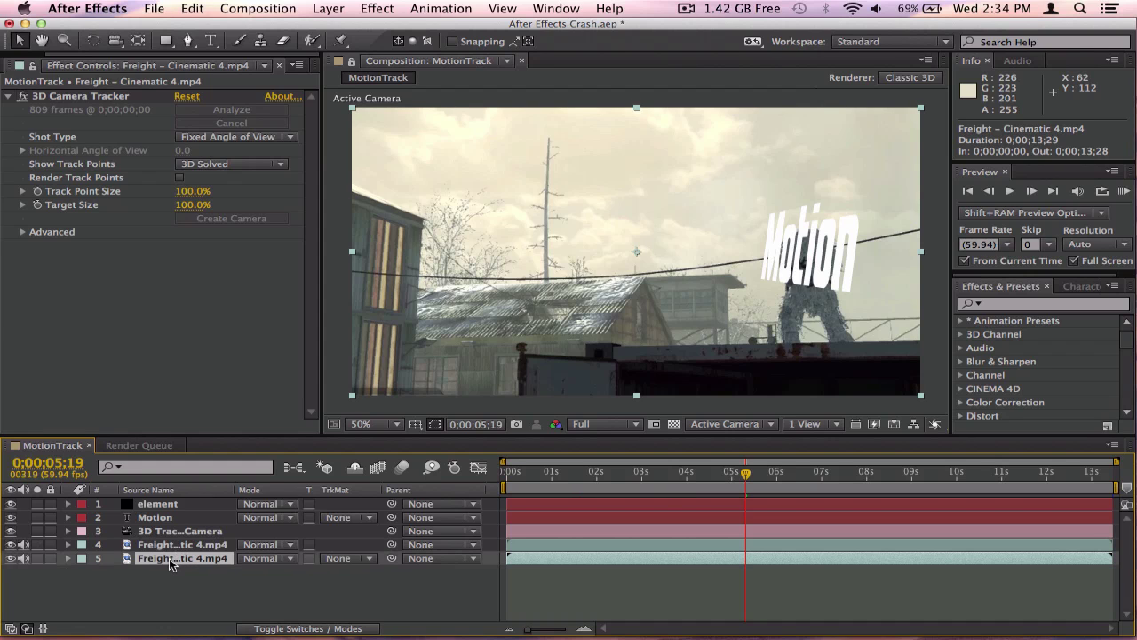
right_click(169, 558)
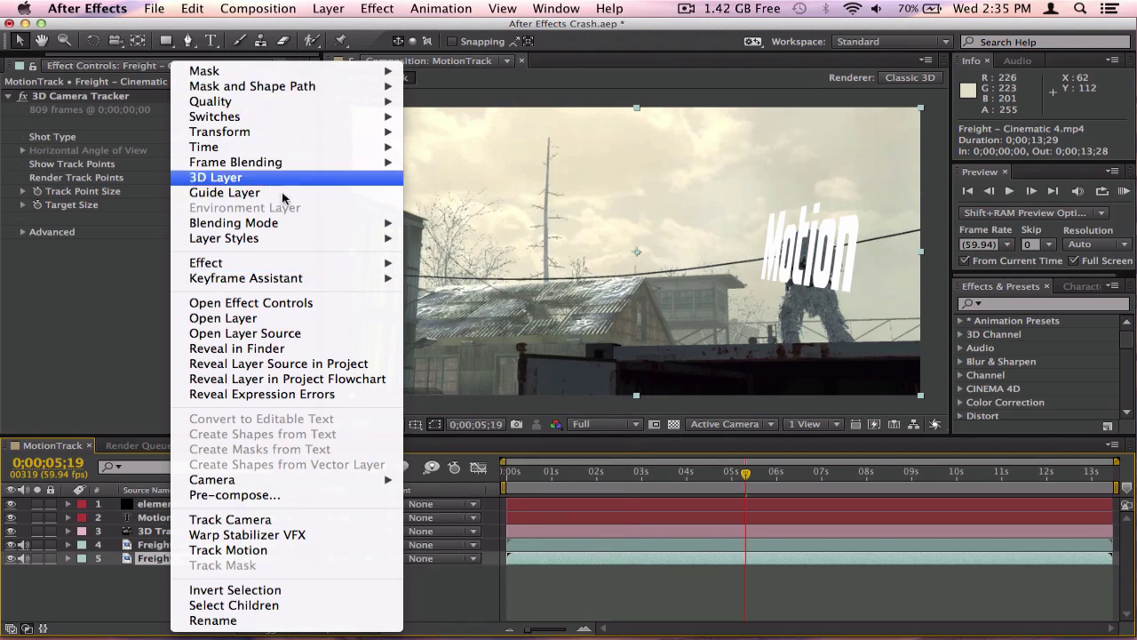
left_click(449, 191)
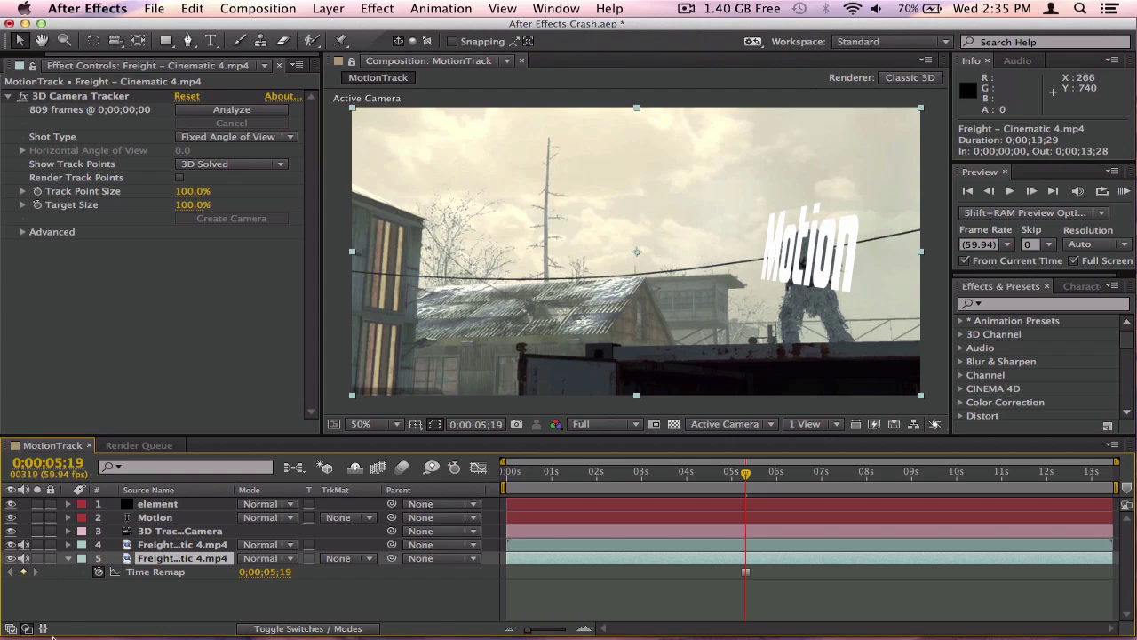
left_click(70, 558)
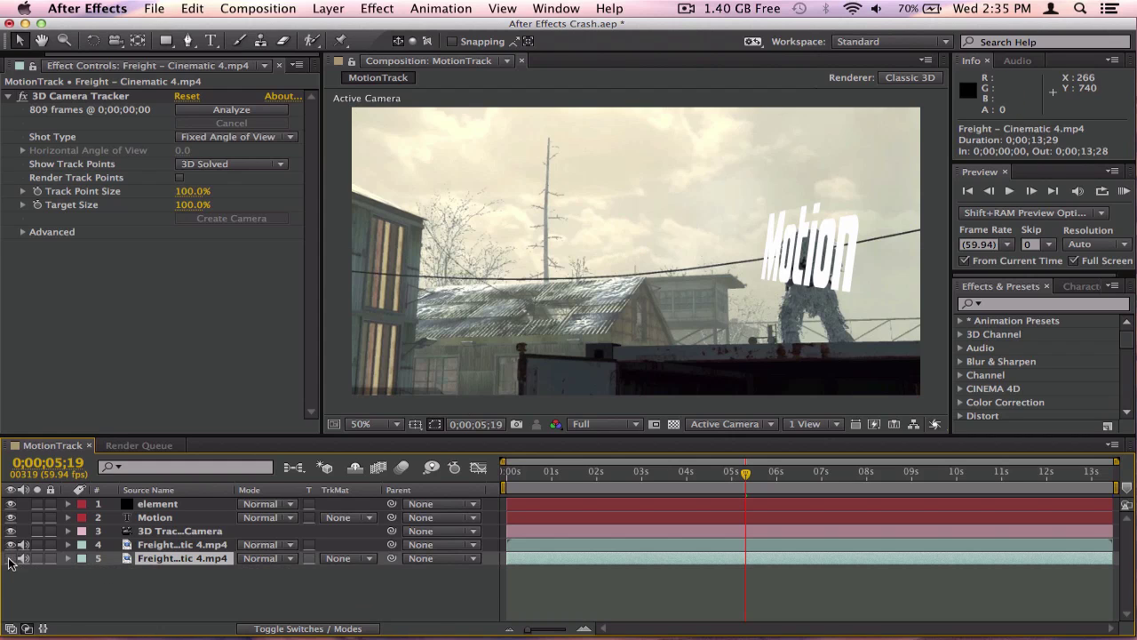
Set Layer 1 of the Element effect's custom texture maps to layer 5, Freight - Cinematic 4.mp4, and collapse the custom layer settings.
left_click(155, 504)
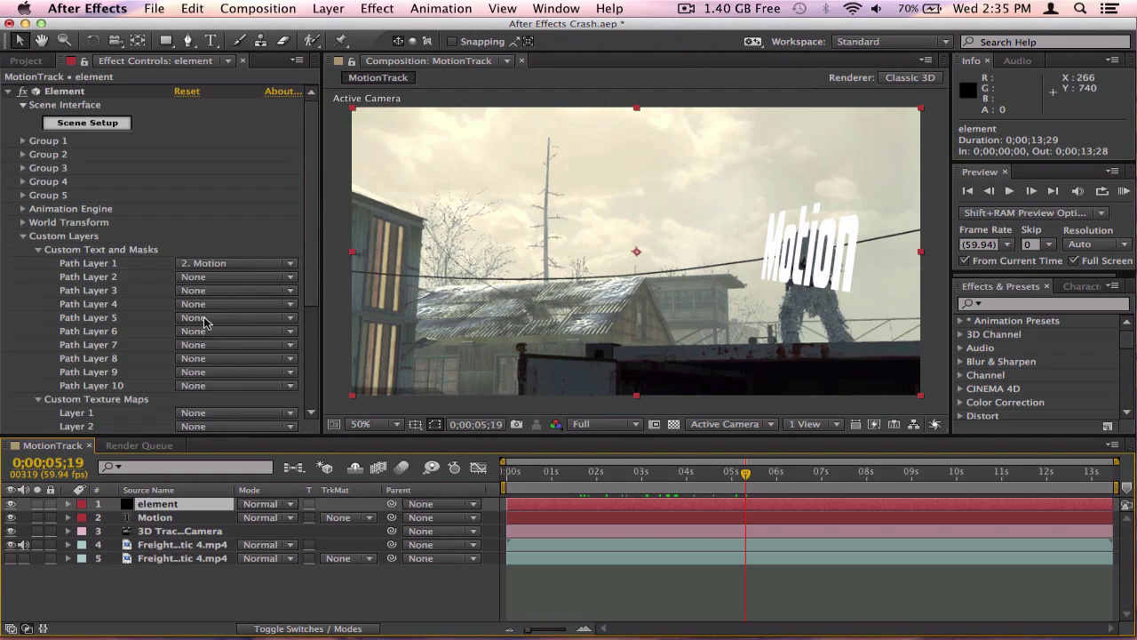
scroll(203, 369, "down", 2)
scroll(202, 369, "down", 1)
left_click(210, 269)
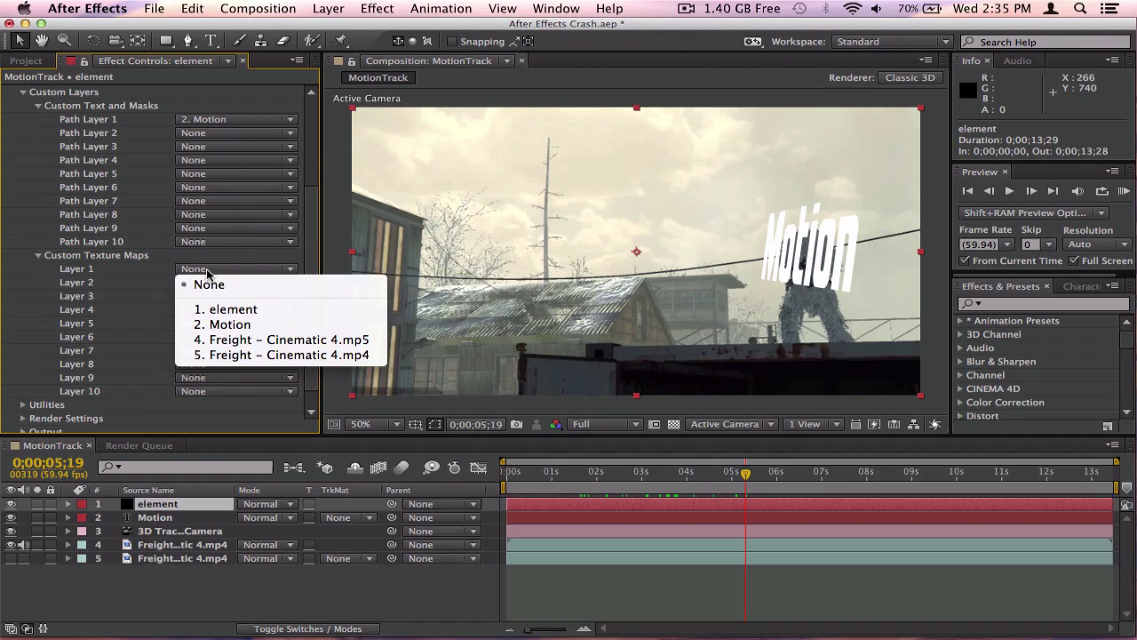
left_click(253, 355)
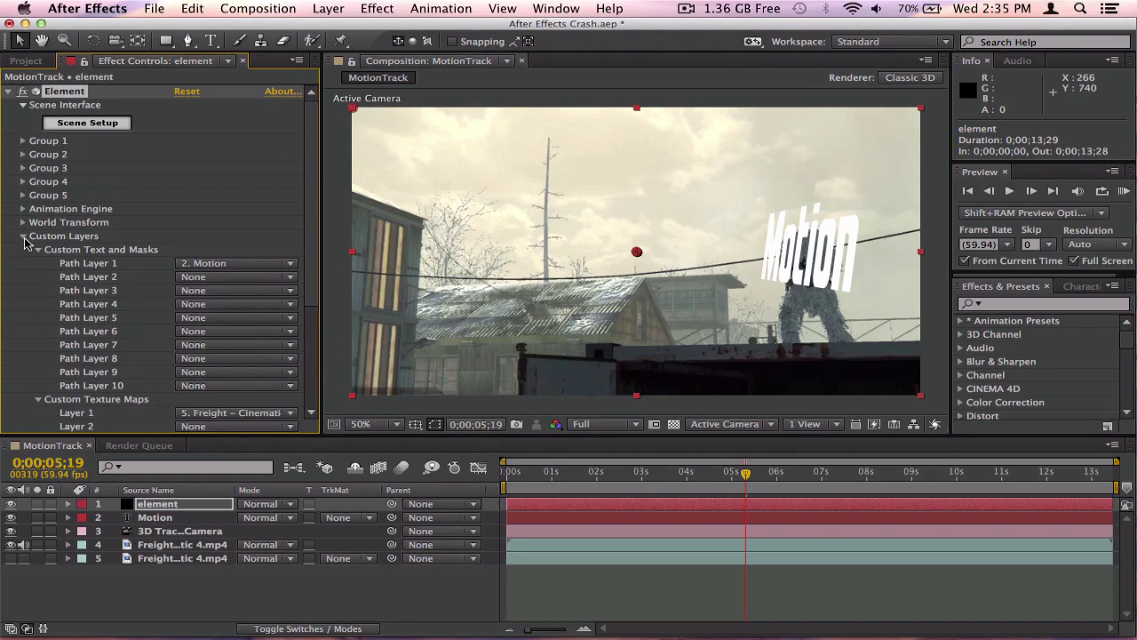
left_click(24, 237)
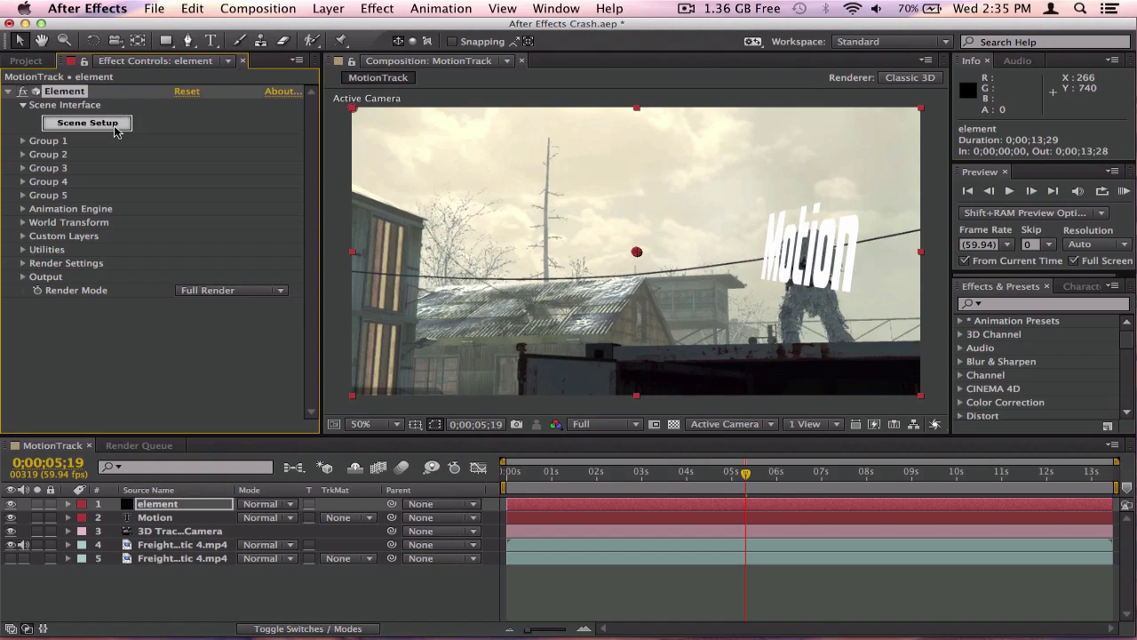
Open Element's Scene Setup and extrude the Motion text using Custom Path 1, rotating the preview to inspect its depth.
left_click(87, 123)
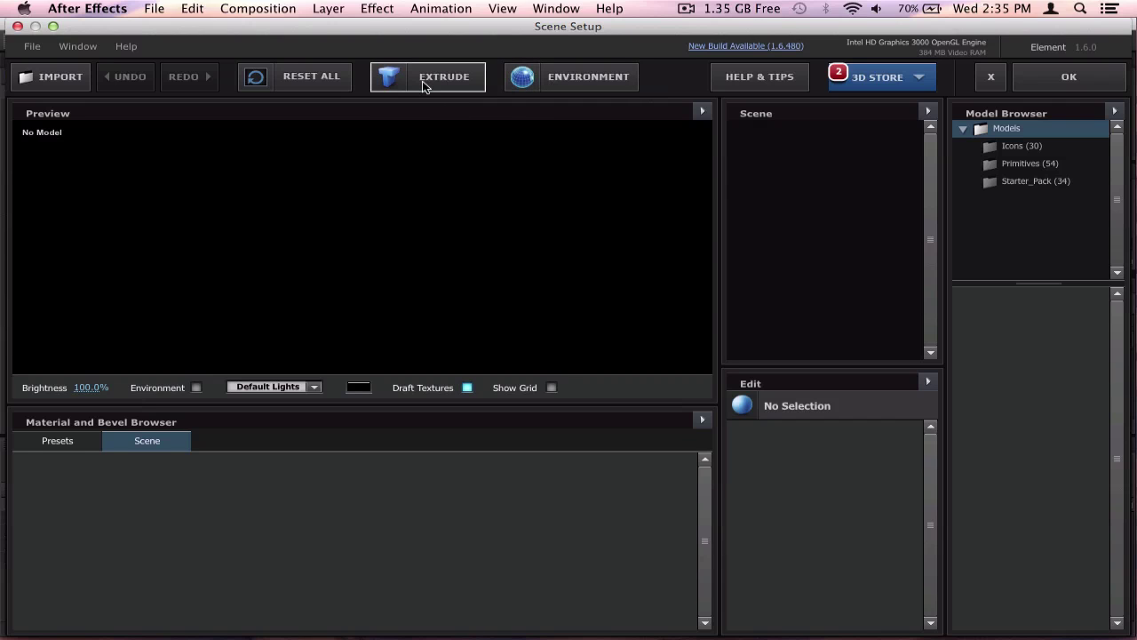
left_click(454, 82)
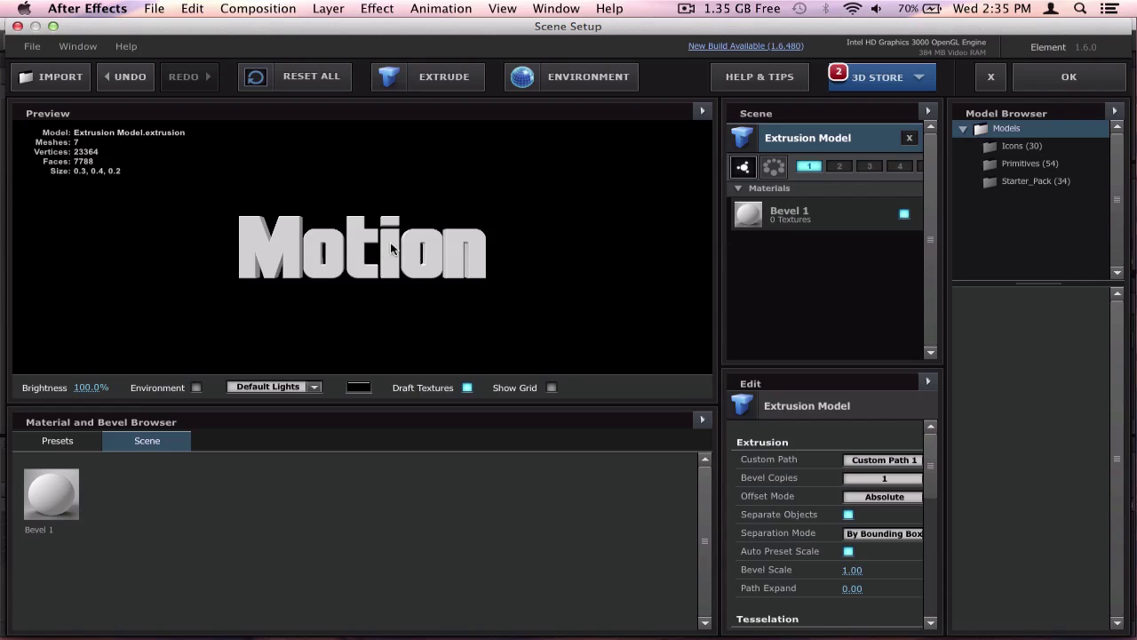
left_click_drag(391, 249, 473, 259)
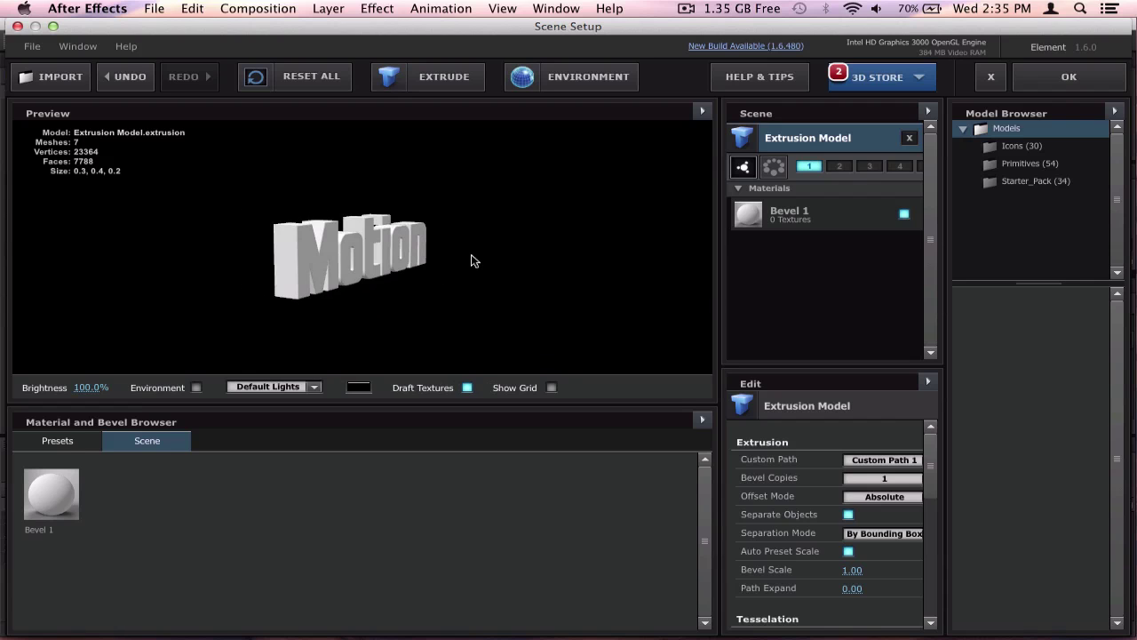
left_click(894, 475)
left_click(884, 460)
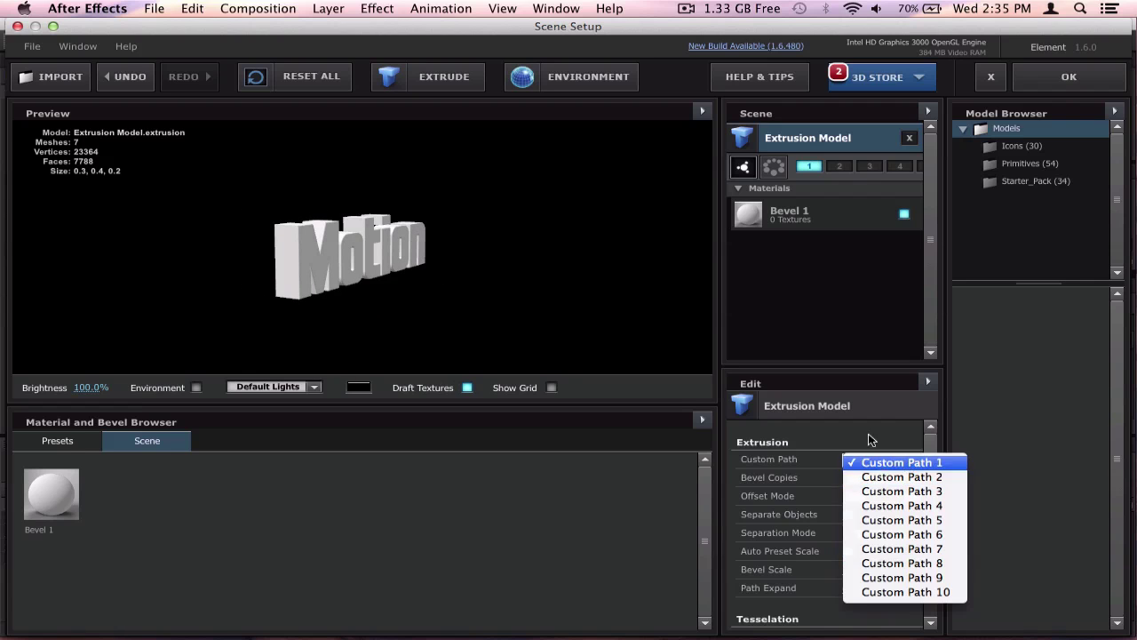
left_click(898, 461)
left_click(487, 242)
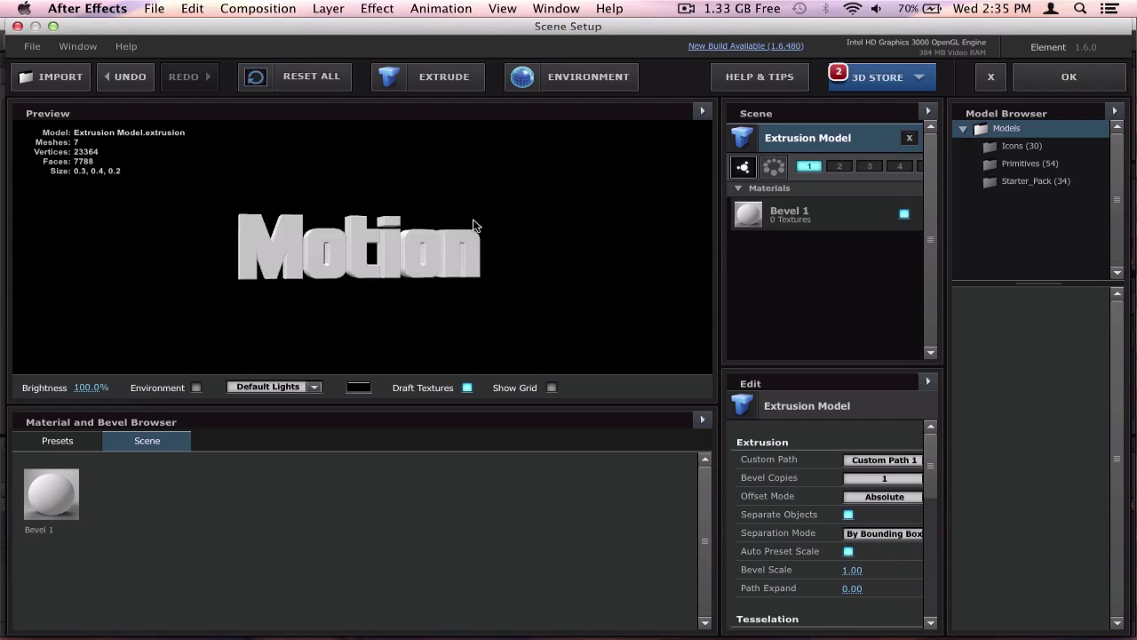
Show the Bevels preset collection in the material and bevel browser and look through its presets.
left_click(70, 445)
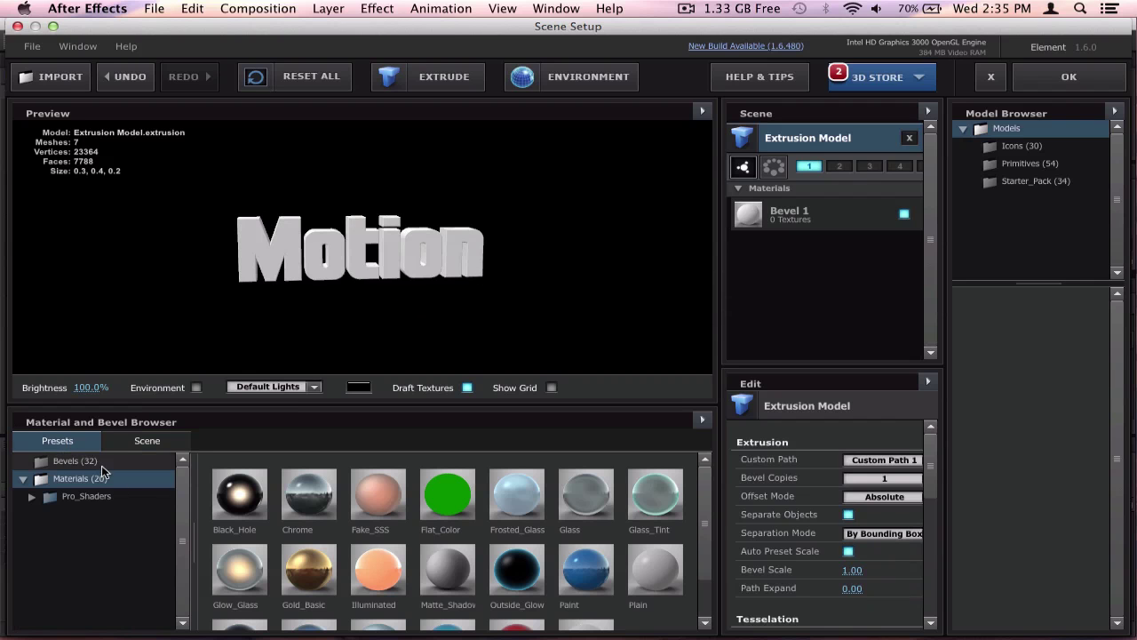
left_click(100, 461)
left_click(93, 484)
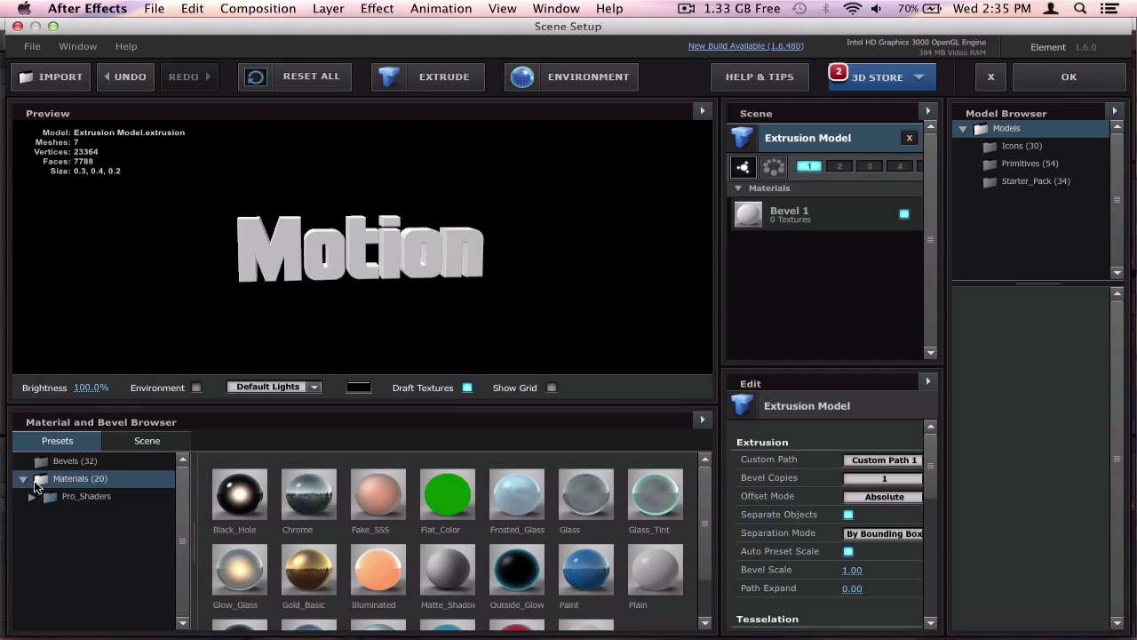
left_click(84, 459)
scroll(516, 511, "down", 2)
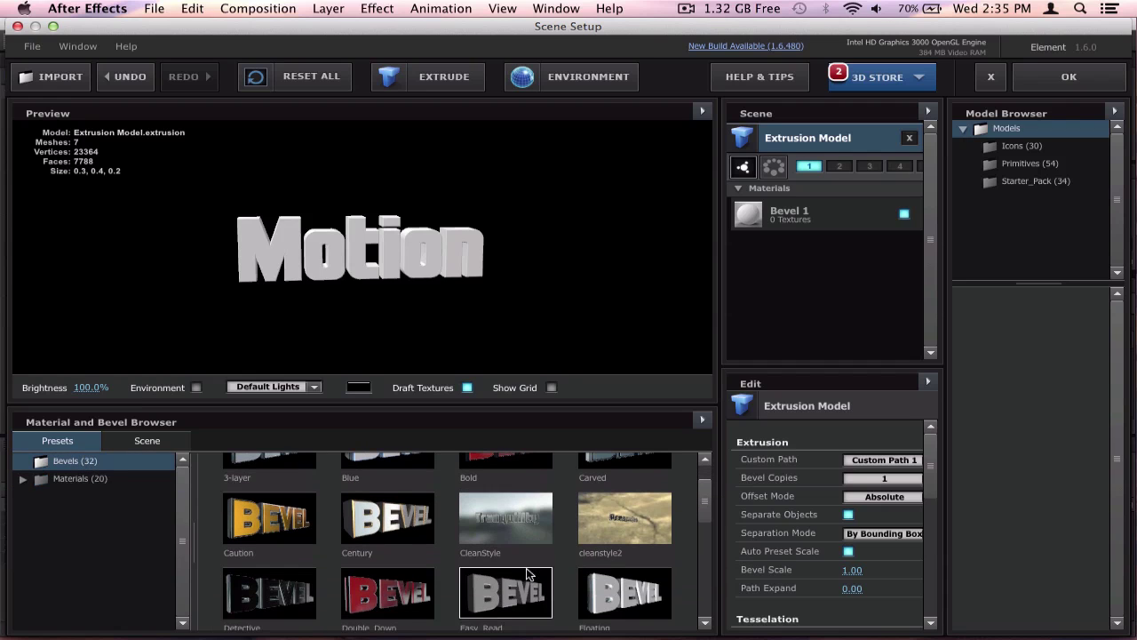
Try the CleanStyle bevel preset on the extruded Motion text and rotate the preview to inspect it.
left_click(494, 525)
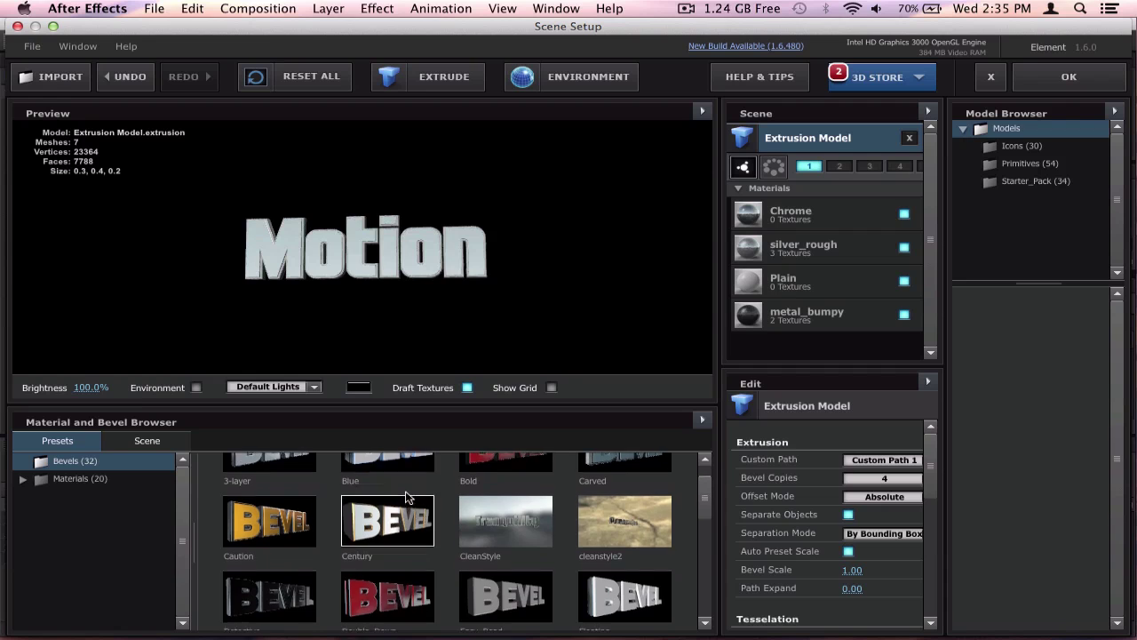
scroll(427, 516, "down", 5)
left_click_drag(311, 175, 352, 190)
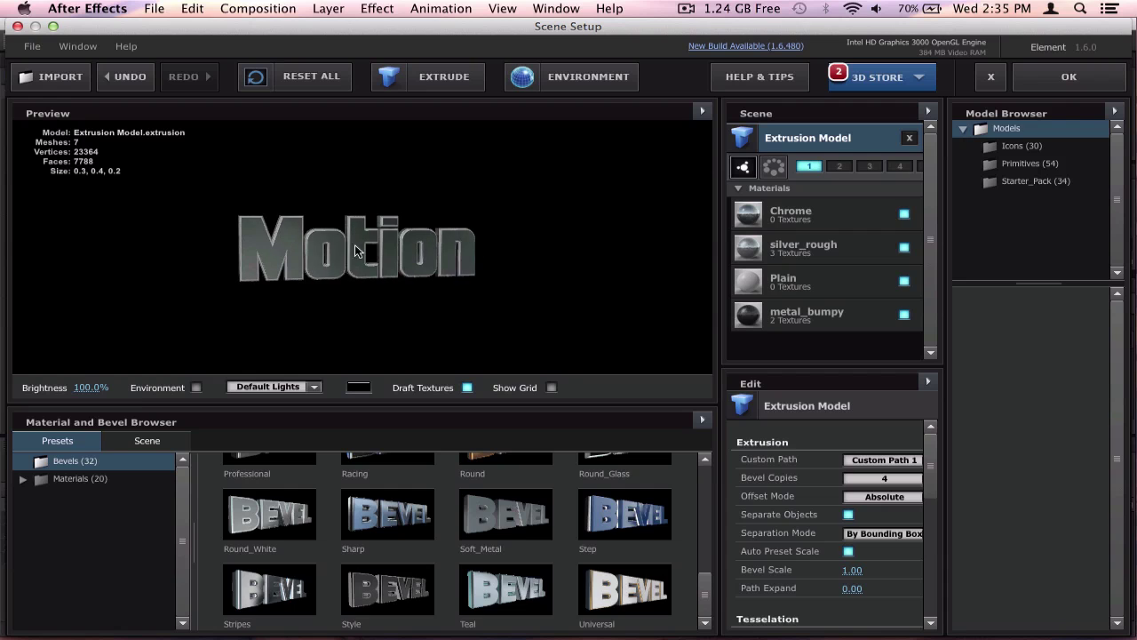
Apply the Style bevel preset to the extruded Motion text and check it from another angle.
scroll(458, 529, "up", 3)
scroll(457, 529, "down", 3)
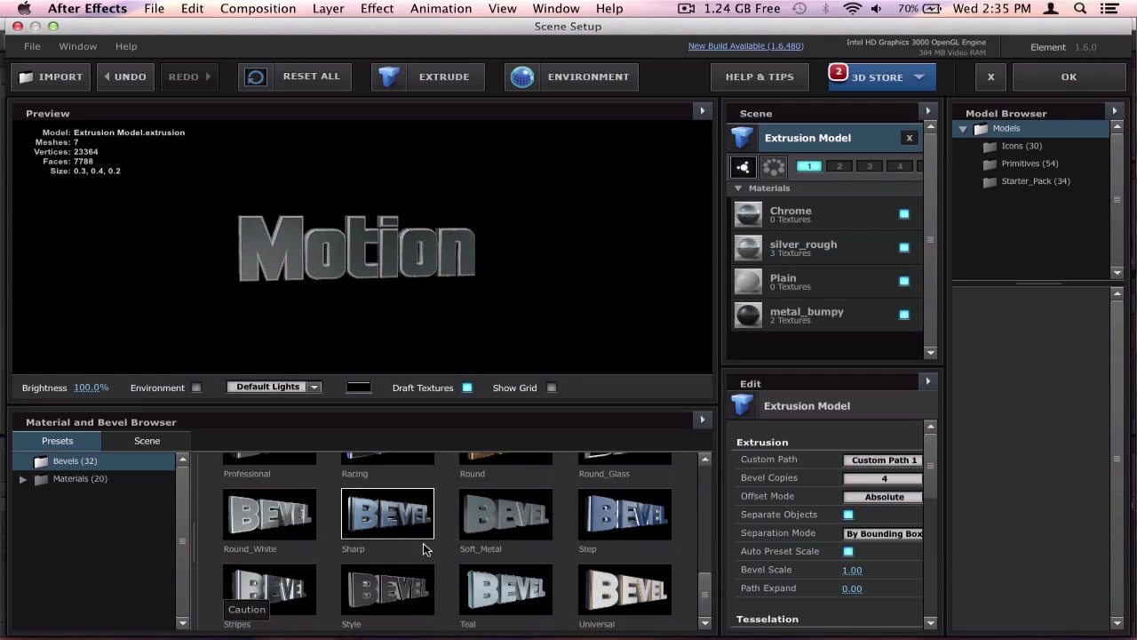
left_click(414, 593)
left_click_drag(471, 222, 447, 198)
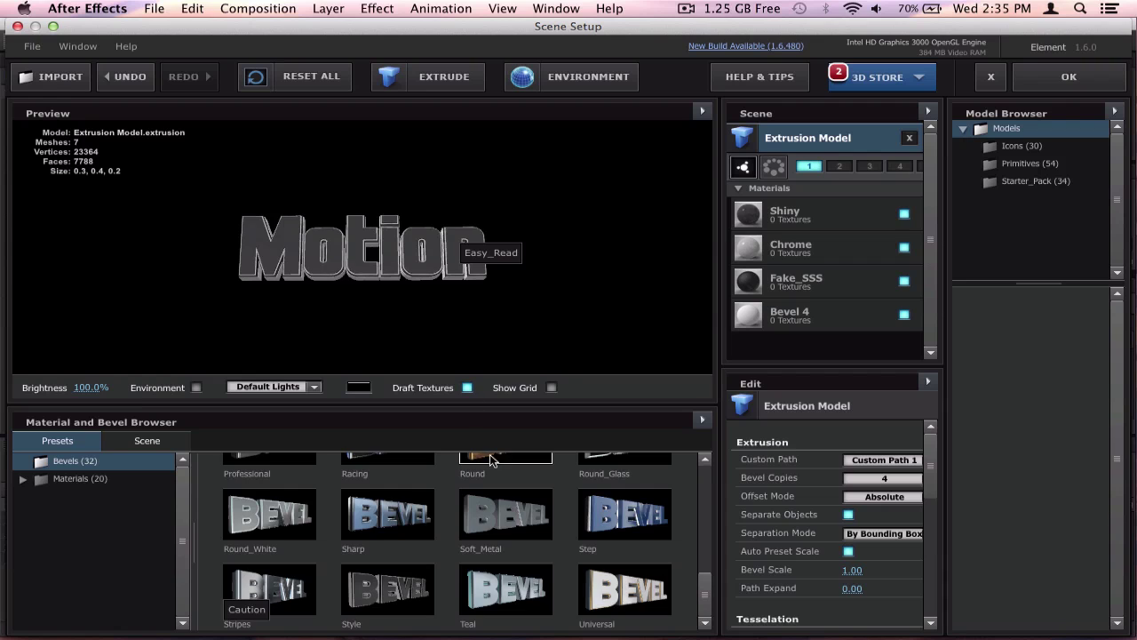
scroll(429, 552, "up", 5)
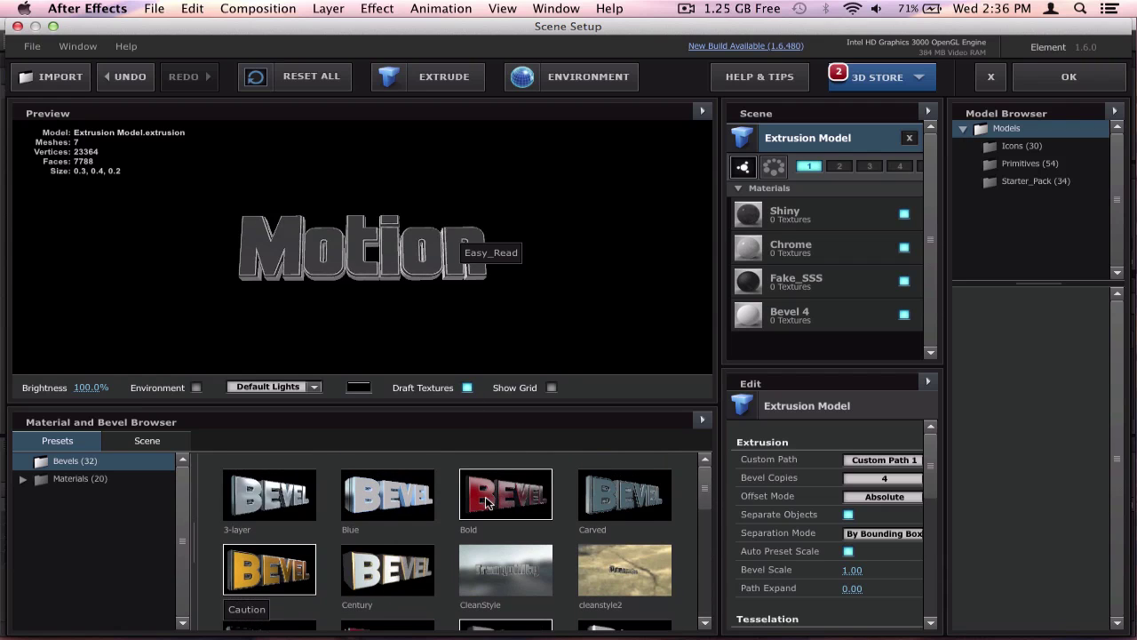
scroll(487, 503, "down", 2)
mouse_move(447, 300)
left_mouse_down()
mouse_move(553, 291)
mouse_move(449, 326)
mouse_move(449, 297)
left_mouse_up()
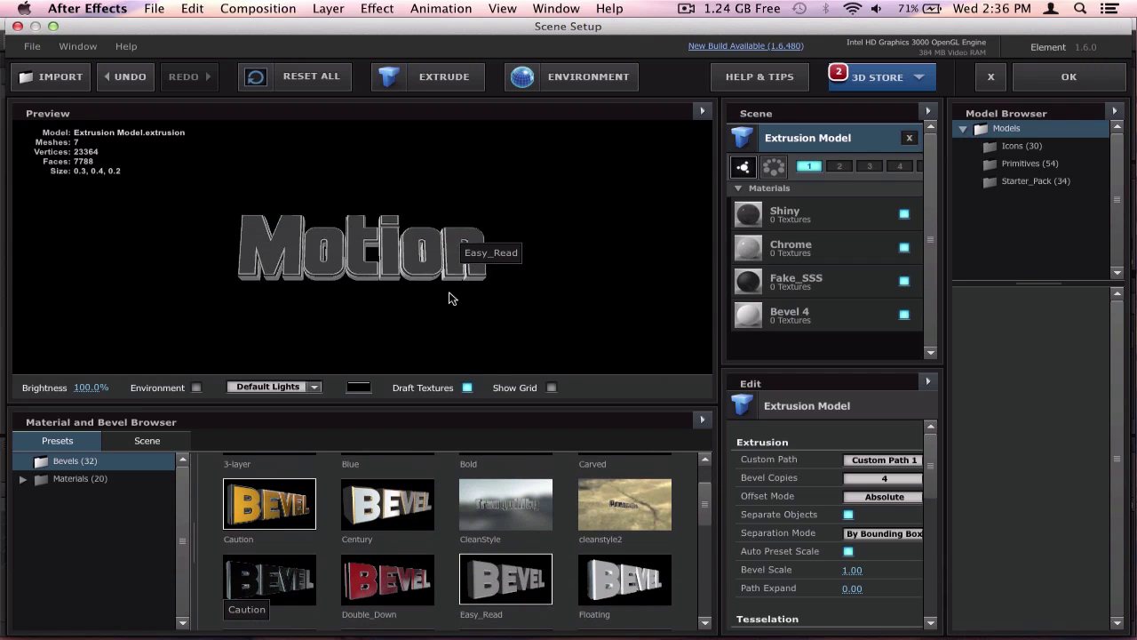
Set the scene's environment texture to Custom Layer 1 [Freight - Cinematic 4.mp4] and rotate the text to inspect its reflections.
left_click(578, 81)
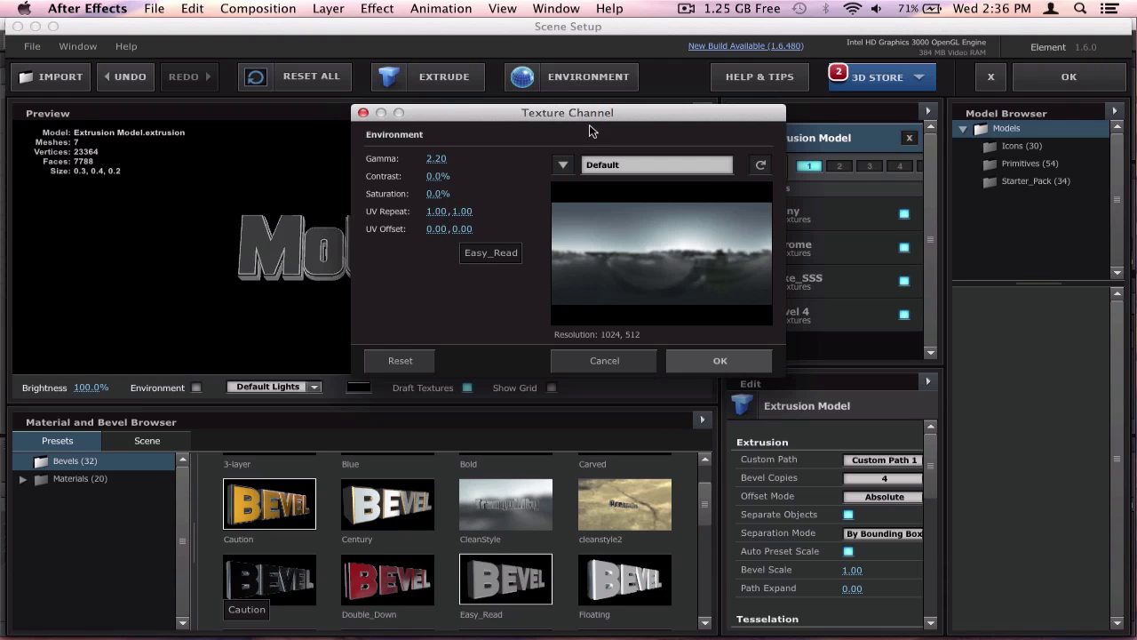
left_click(566, 165)
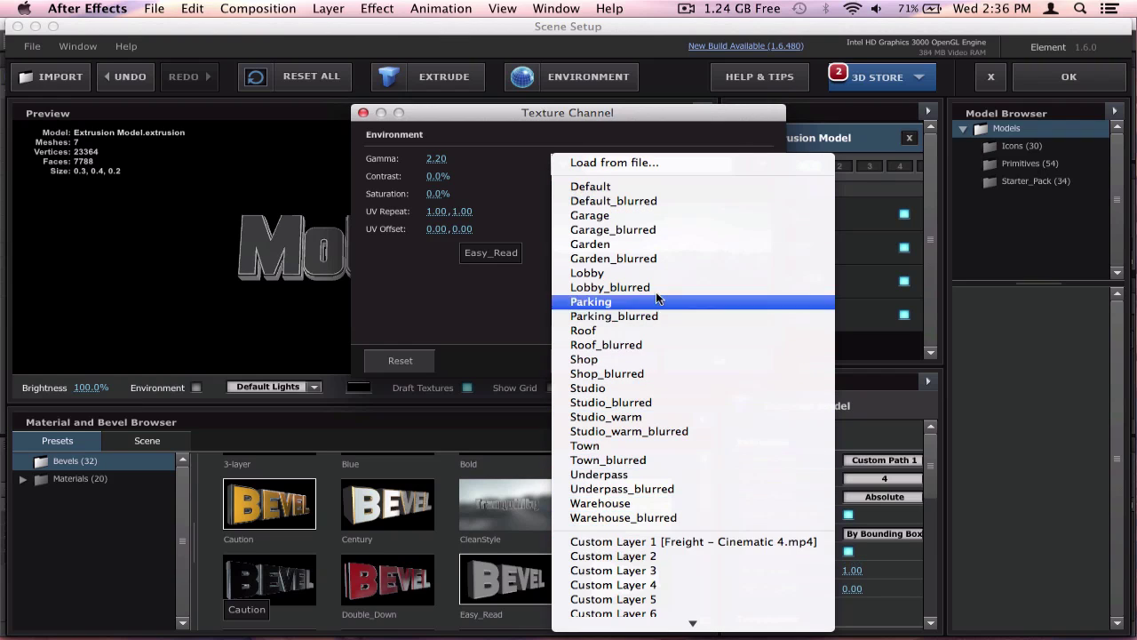
left_click(679, 539)
left_click(699, 355)
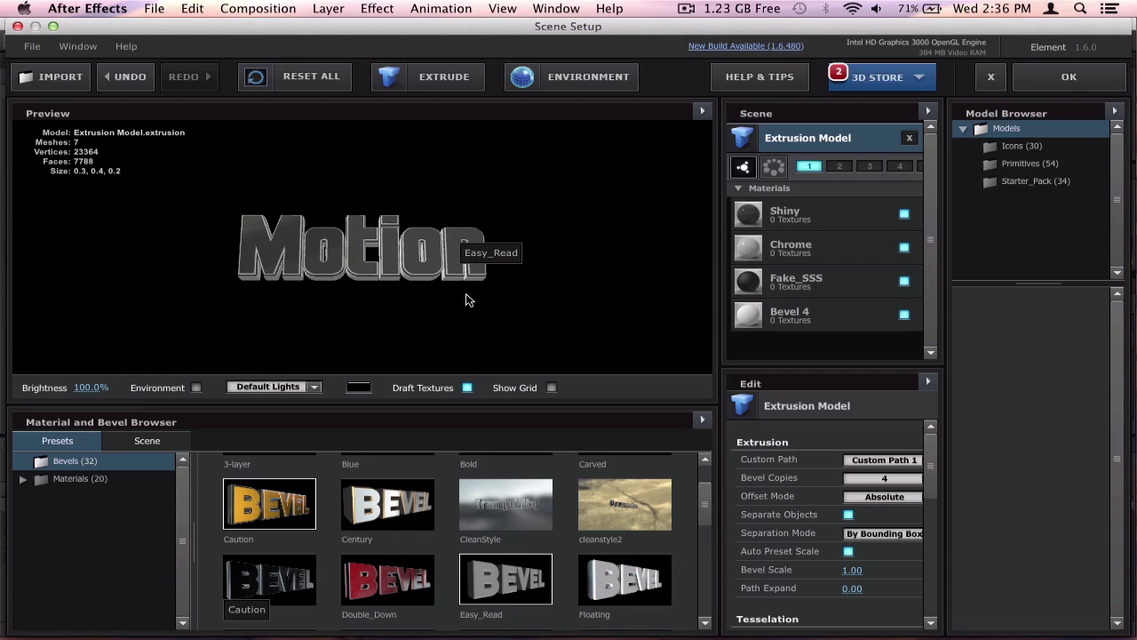
left_click_drag(322, 258, 432, 315)
Replace the Shiny material of the extrusion model with the Chrome material preset and rotate the text to inspect it.
left_click(811, 223)
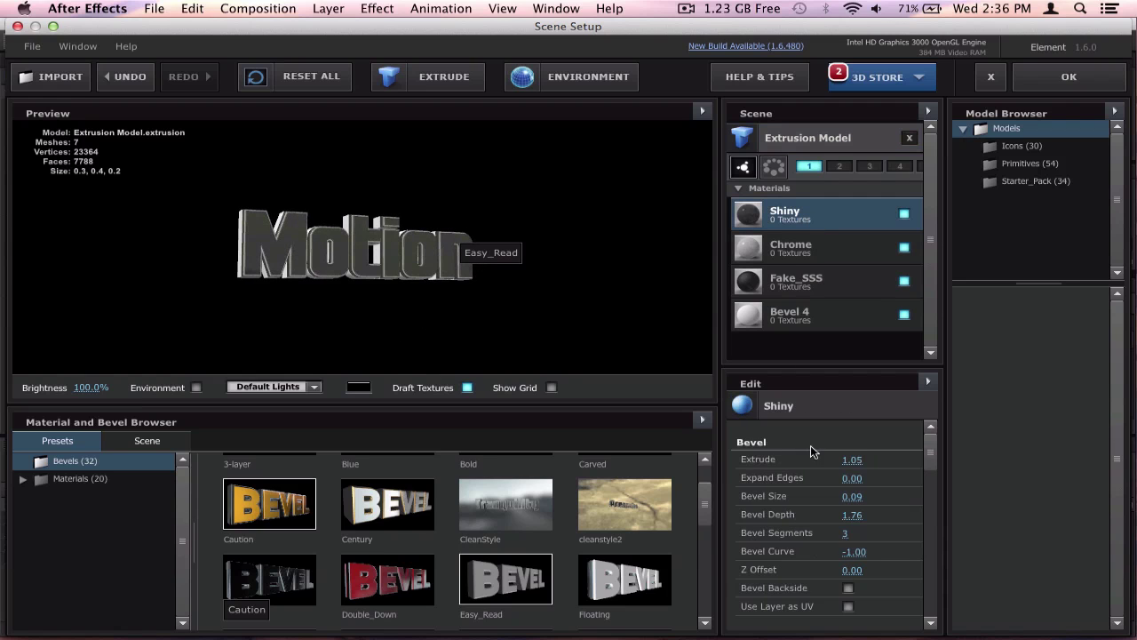
scroll(811, 446, "down", 10)
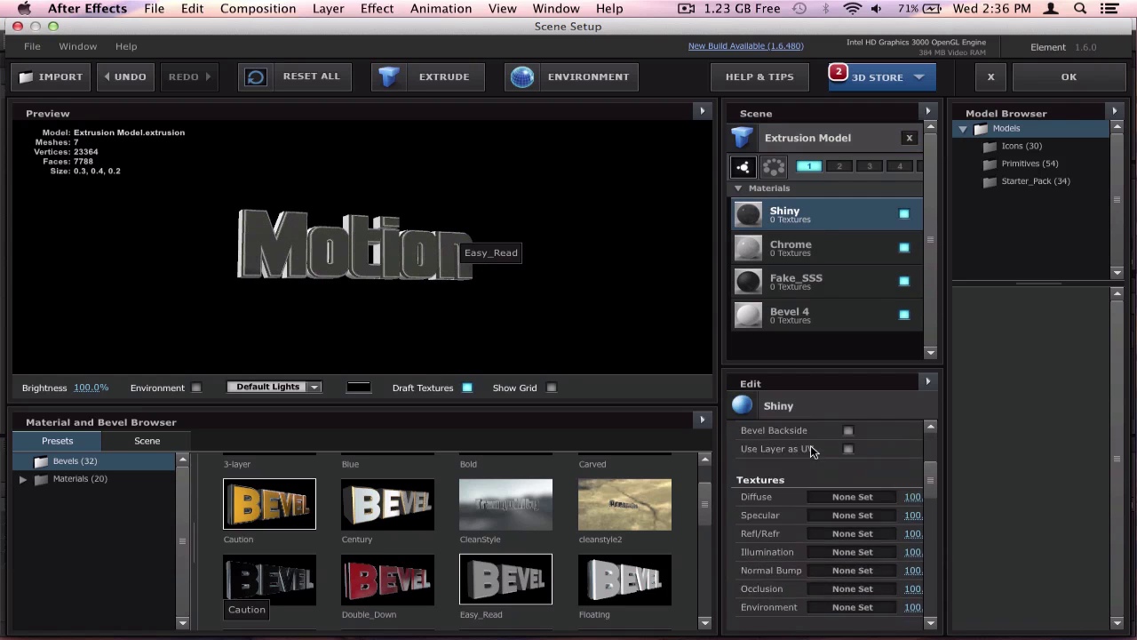
left_click(76, 478)
scroll(387, 532, "up", 3)
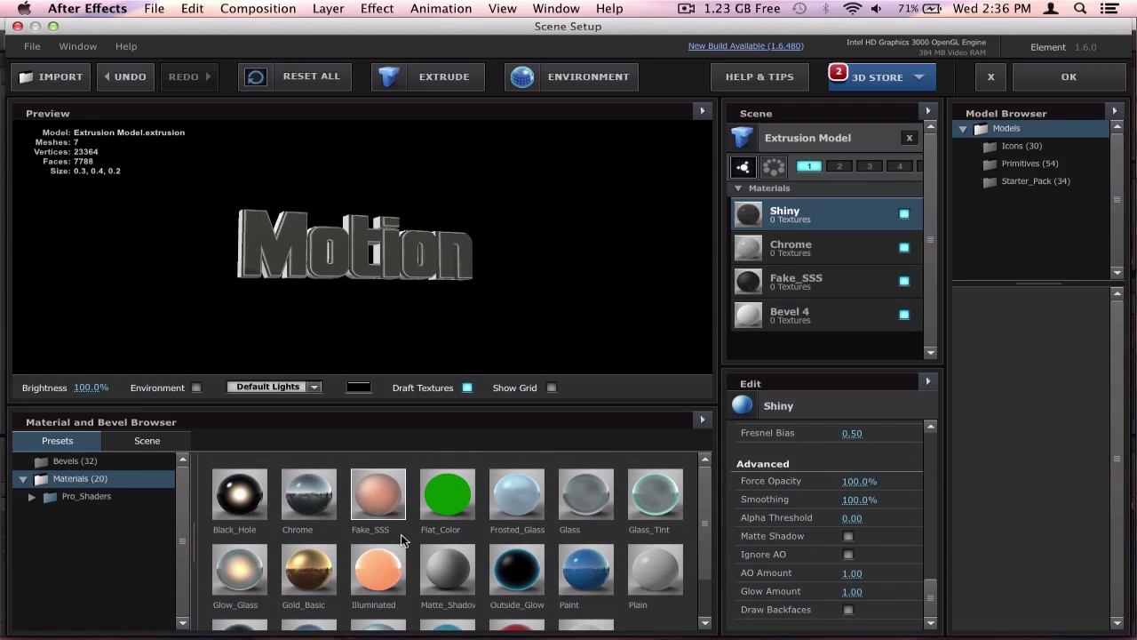
left_click_drag(297, 482, 122, 497)
left_click_drag(299, 493, 810, 219)
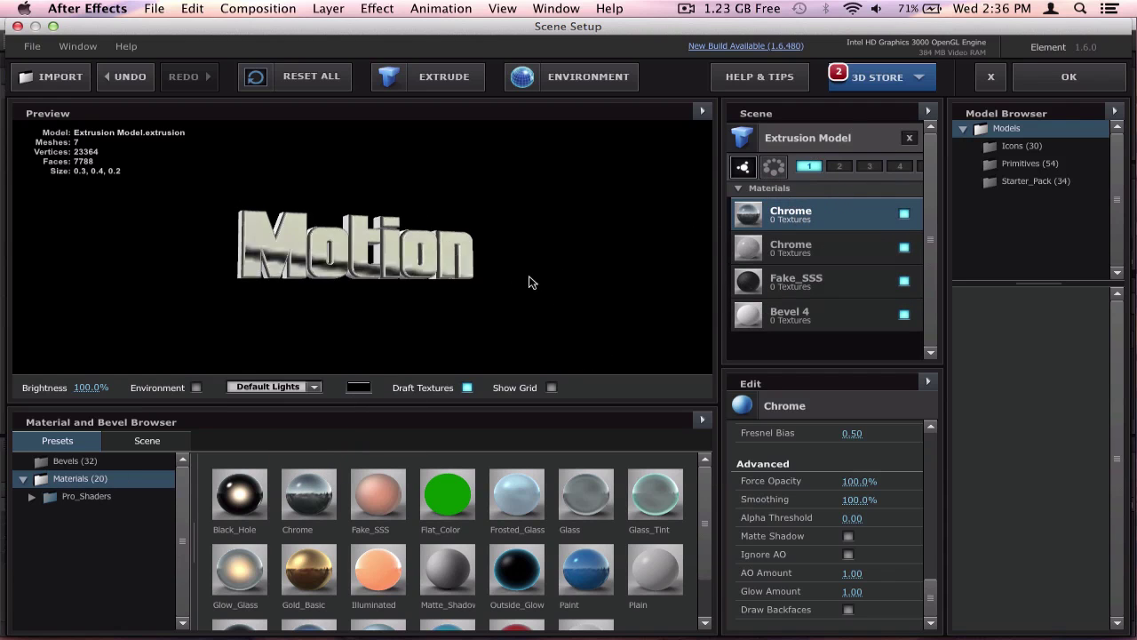
mouse_move(528, 279)
left_mouse_down()
mouse_move(484, 255)
mouse_move(526, 297)
mouse_move(596, 261)
mouse_move(554, 269)
mouse_move(571, 307)
mouse_move(498, 349)
left_mouse_up()
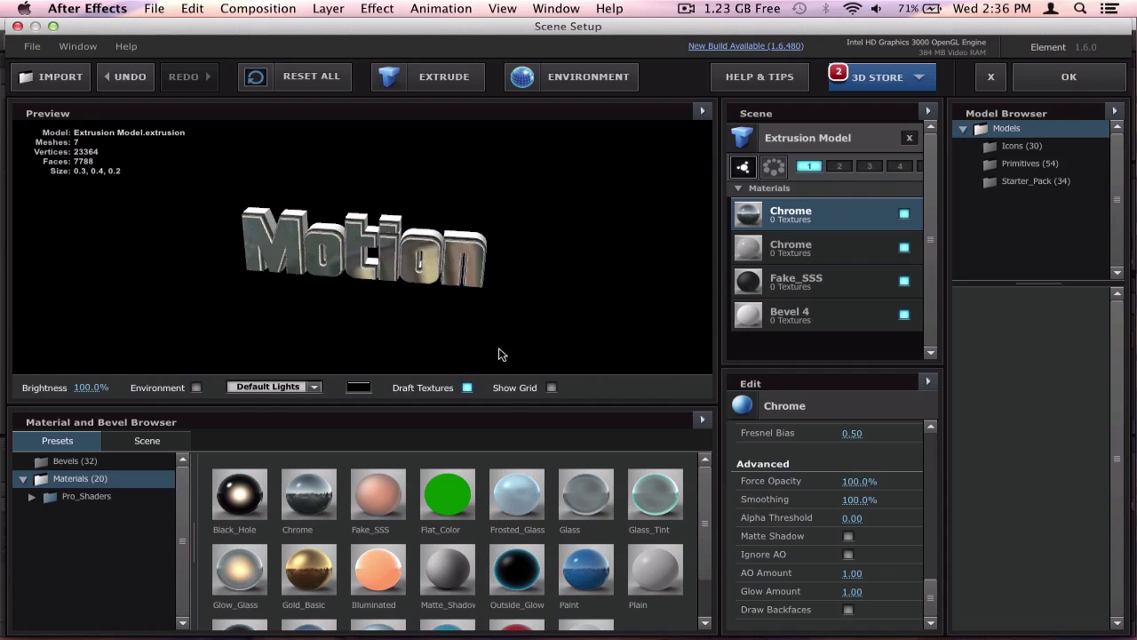
Turn on the environment background in the preview and rotate the text against it to check the chrome reflections.
left_click(196, 388)
left_click_drag(299, 293, 587, 223)
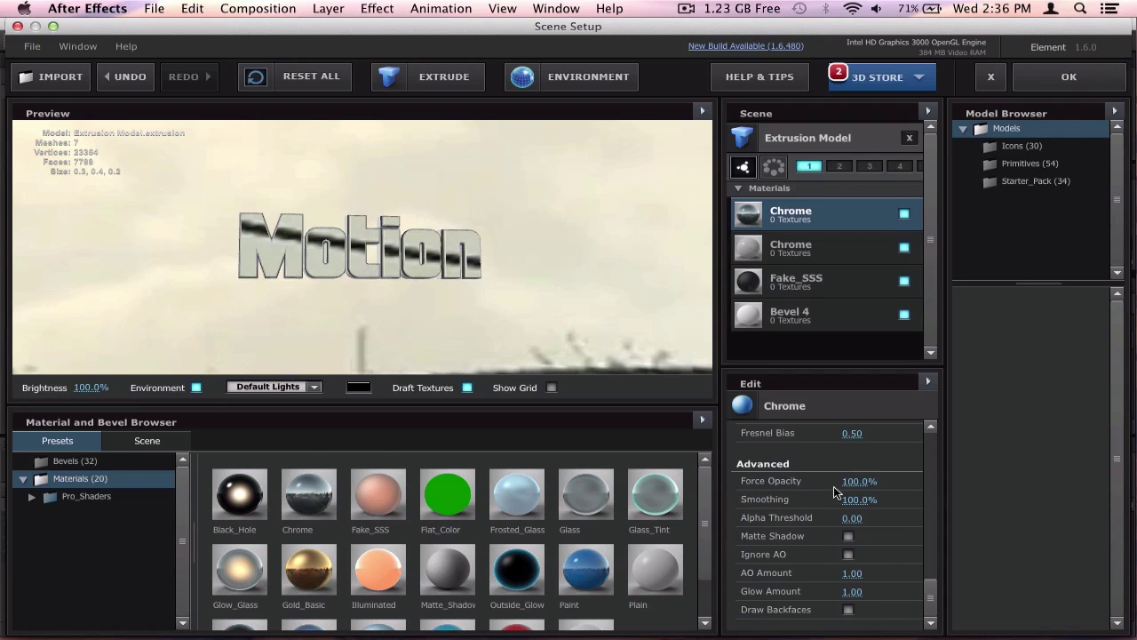
scroll(833, 486, "up", 5)
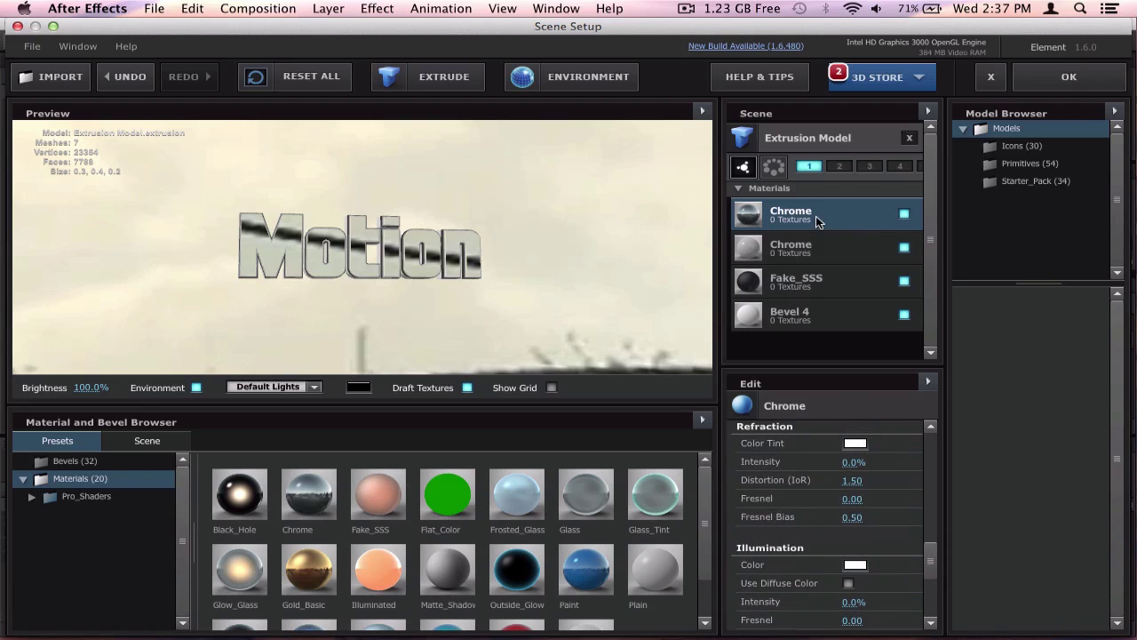
left_click_drag(435, 232, 587, 241)
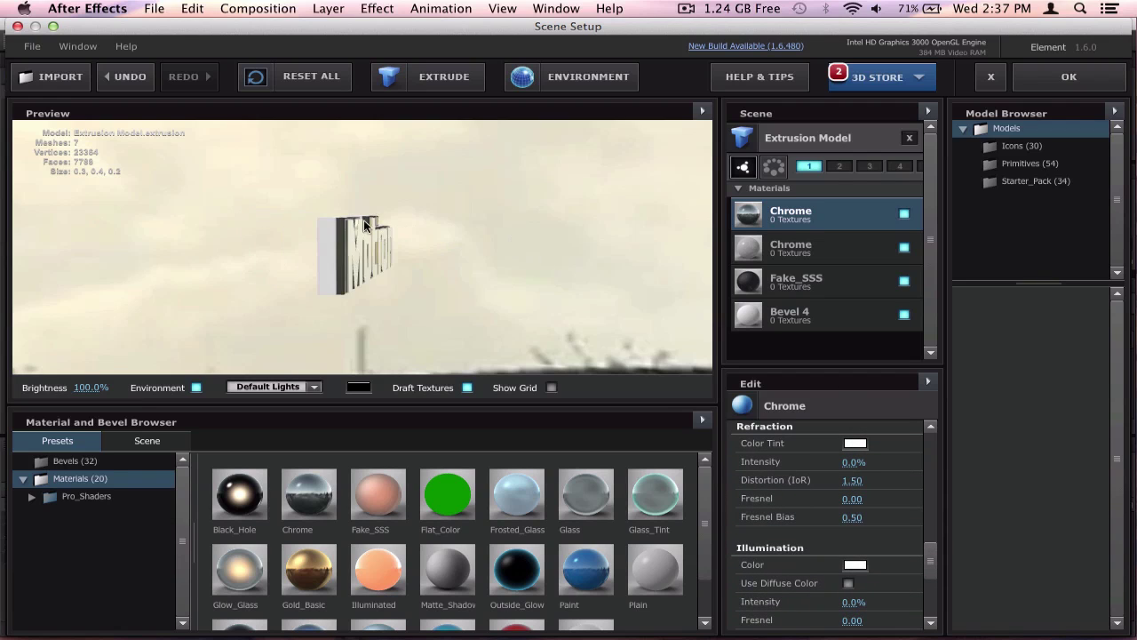
Set the reflection intensity of the first Chrome material to 200% and check the text from several angles.
scroll(745, 500, "down", 10)
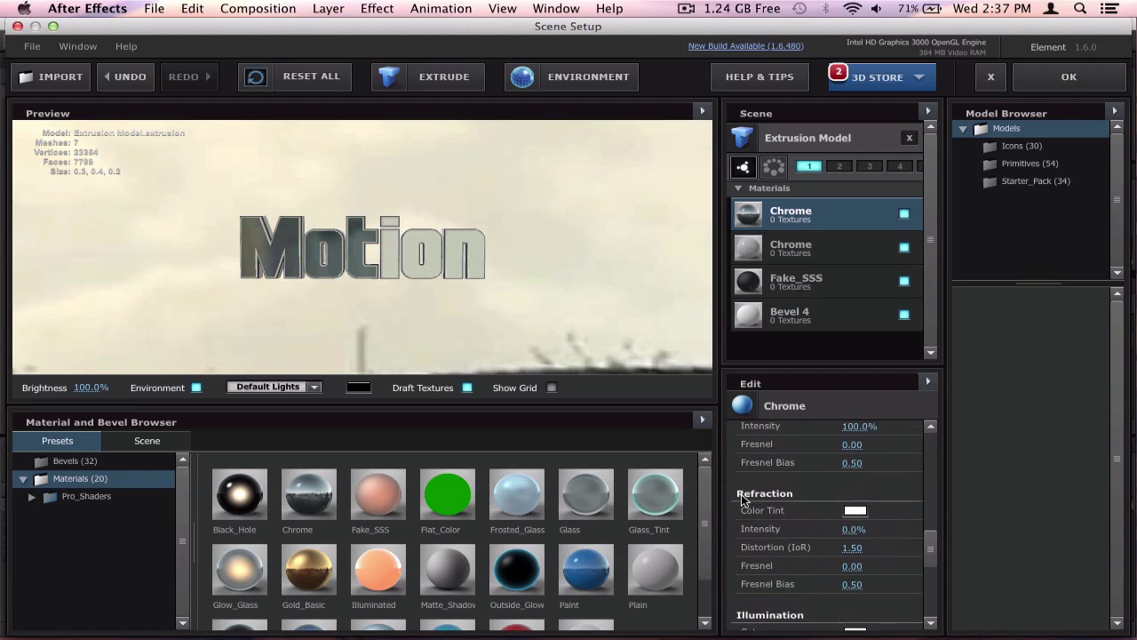
scroll(745, 501, "up", 6)
scroll(764, 529, "down", 2)
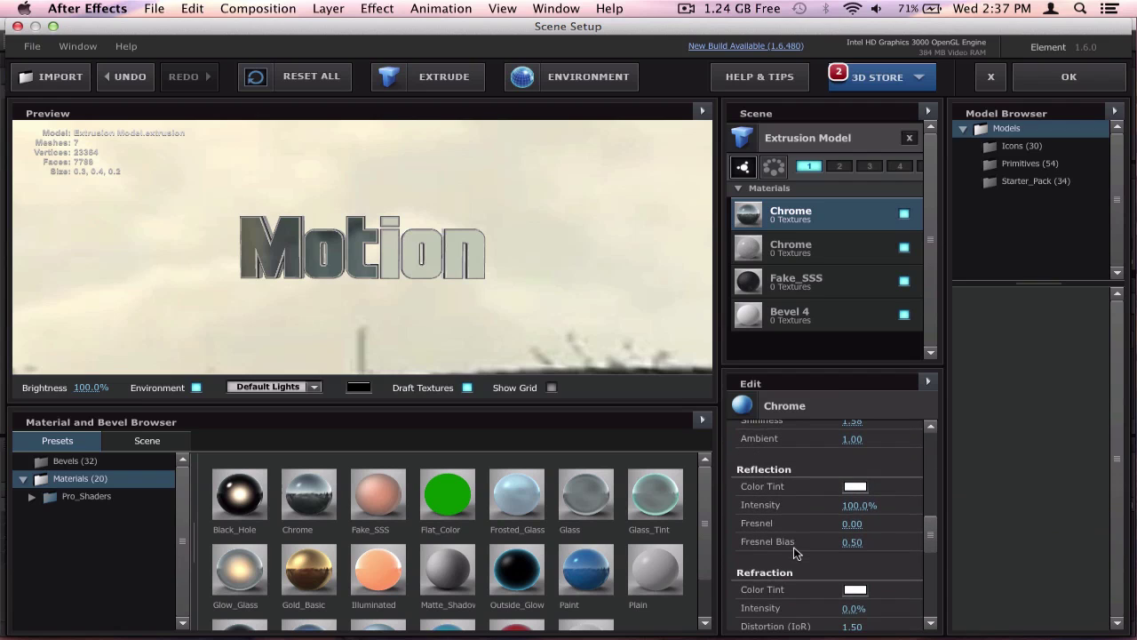
left_click_drag(857, 510, 758, 513)
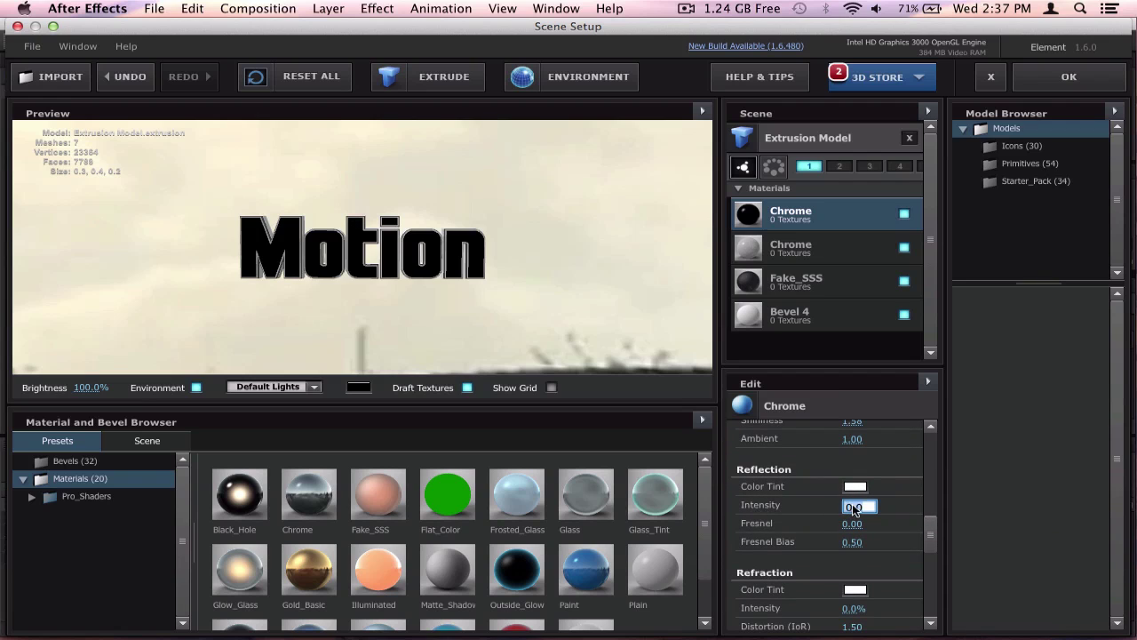
left_click_drag(850, 507, 1127, 516)
left_click_drag(497, 258, 453, 233)
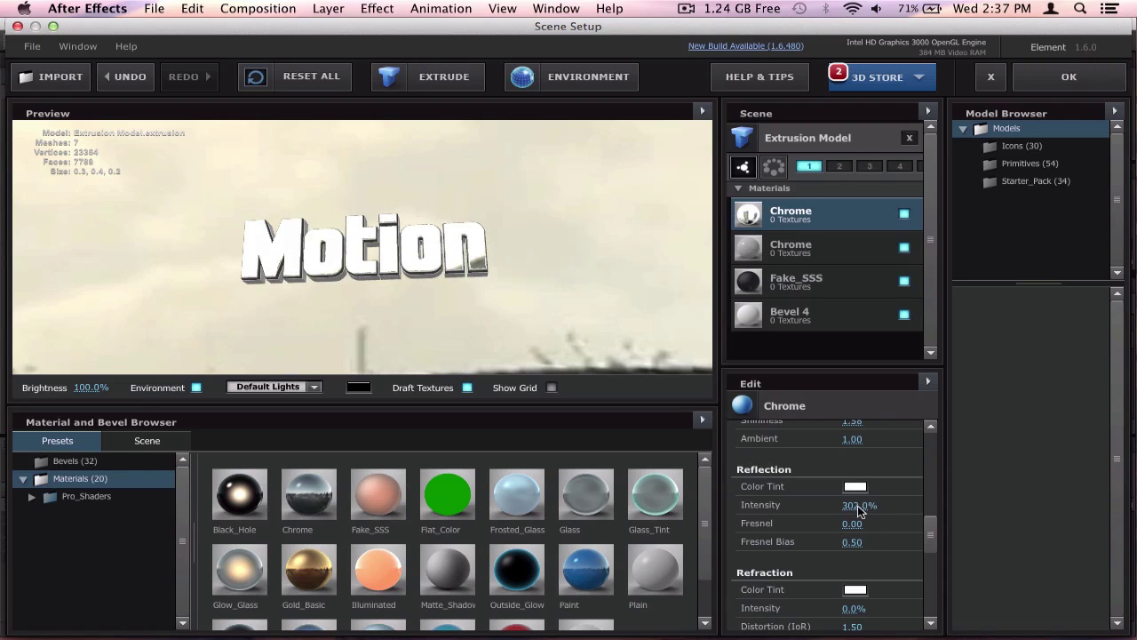
left_click_drag(582, 269, 623, 309)
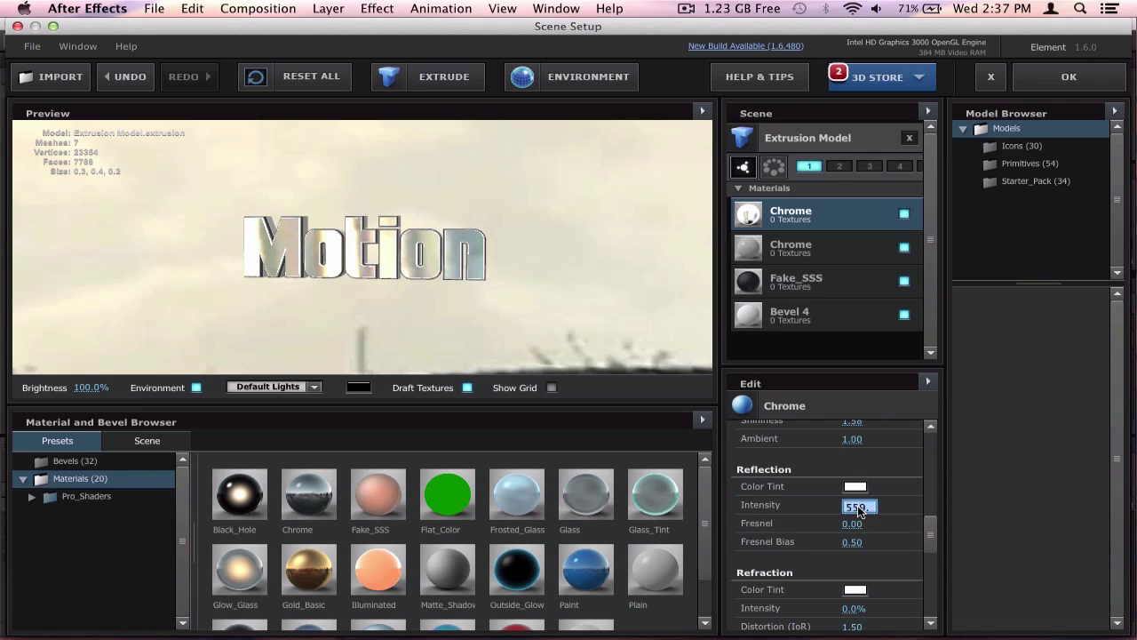
type("200")
key("Return")
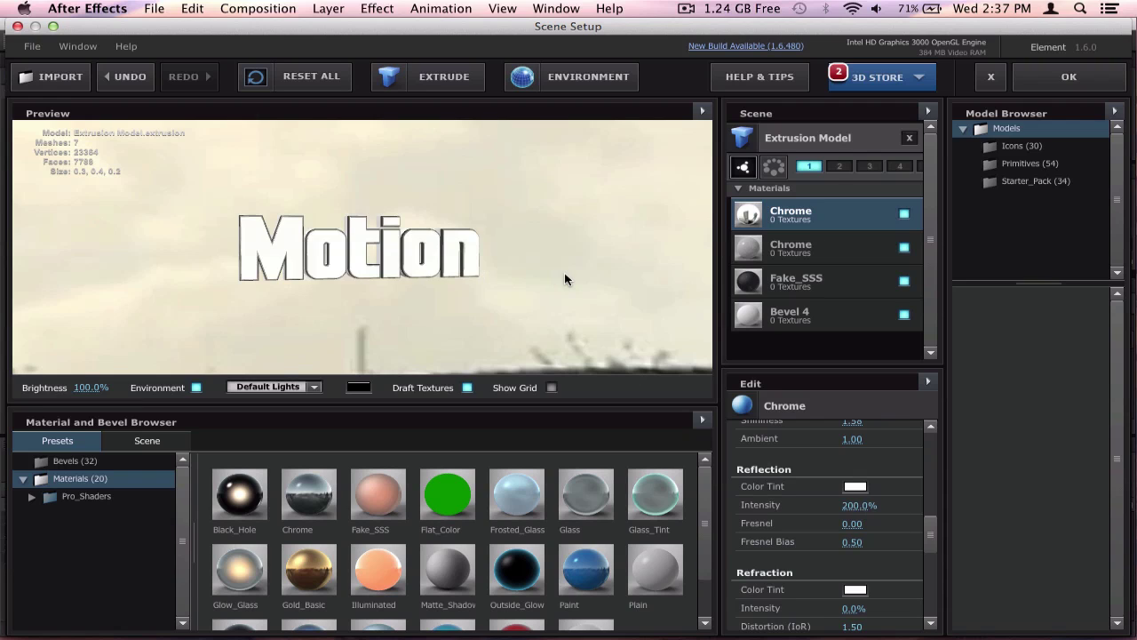
left_click_drag(531, 258, 420, 276)
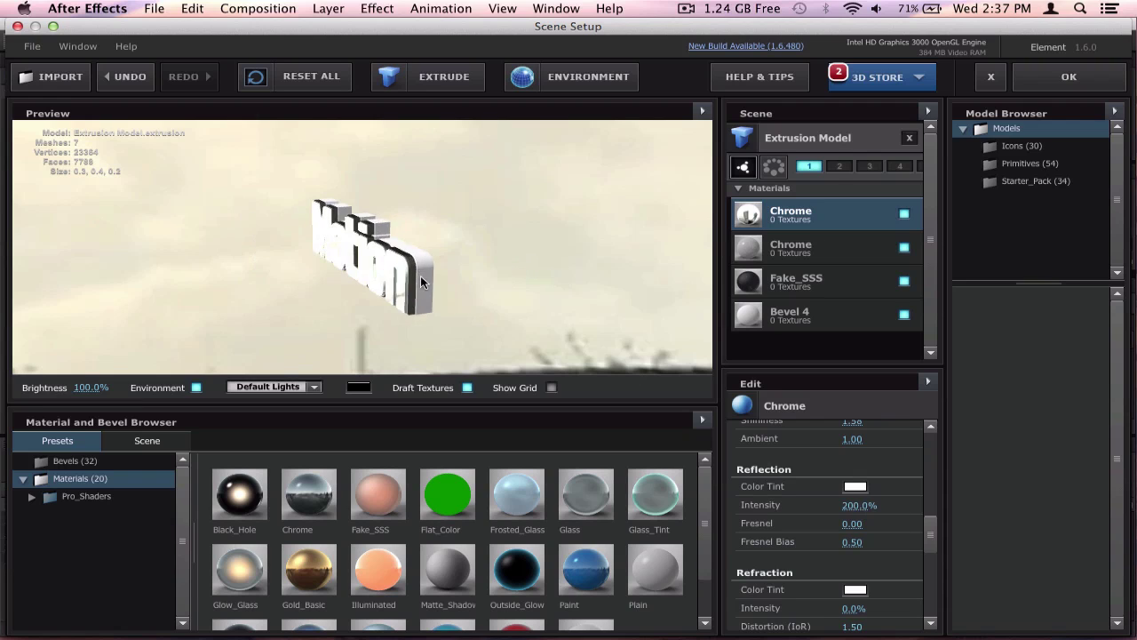
Examine the second Chrome, Bevel 4 and Fake_SSS materials and the parts of the Motion text they cover.
left_click(791, 248)
left_click(789, 314)
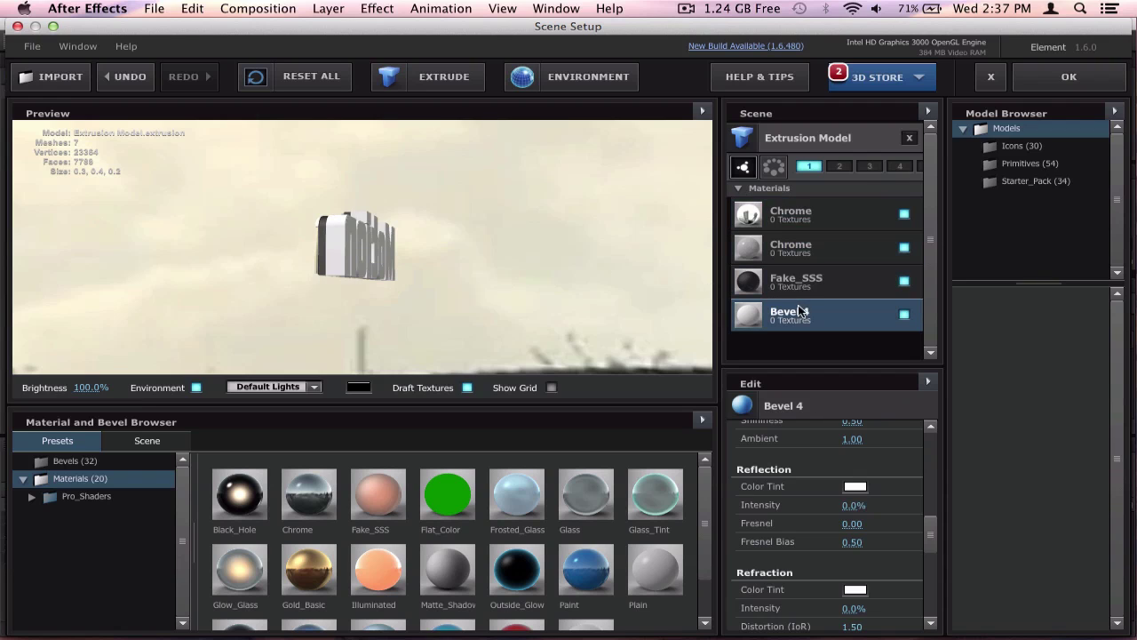
left_click(791, 280)
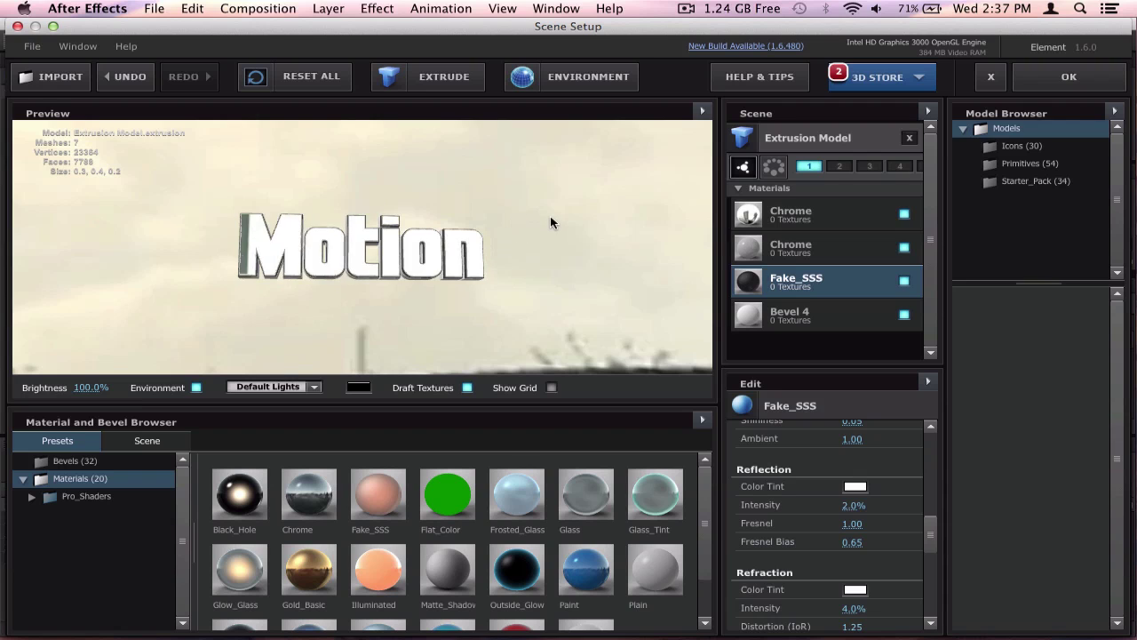
mouse_move(509, 210)
left_mouse_down()
mouse_move(437, 284)
mouse_move(526, 185)
mouse_move(585, 290)
mouse_move(496, 224)
left_mouse_up()
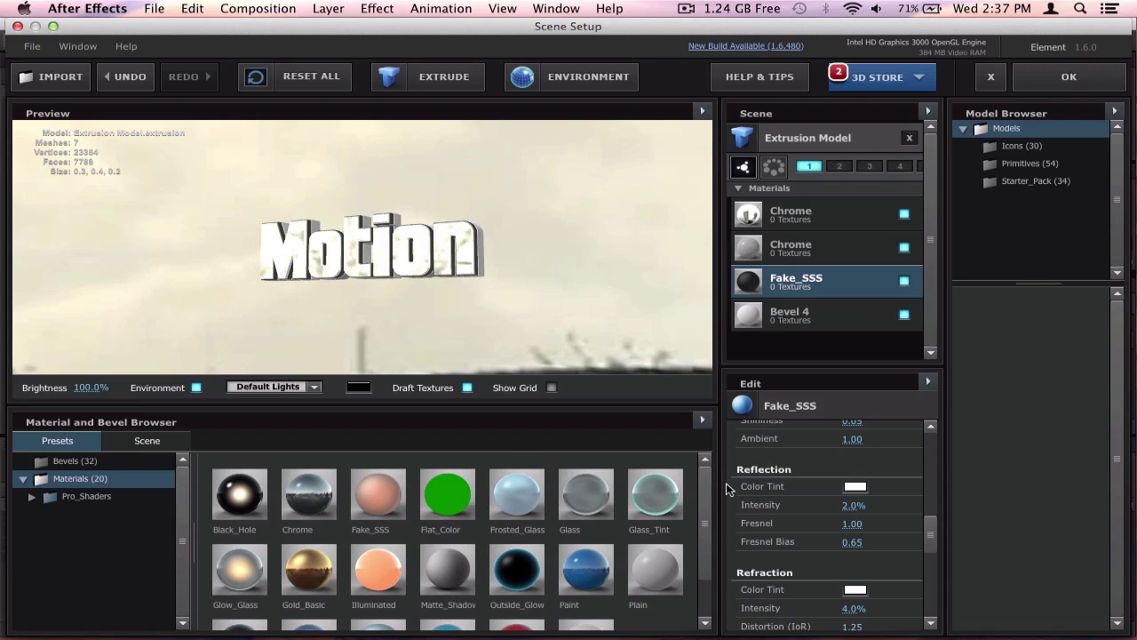
scroll(841, 500, "up", 10)
left_click_drag(576, 270, 569, 314)
left_click(800, 248)
left_click(814, 276)
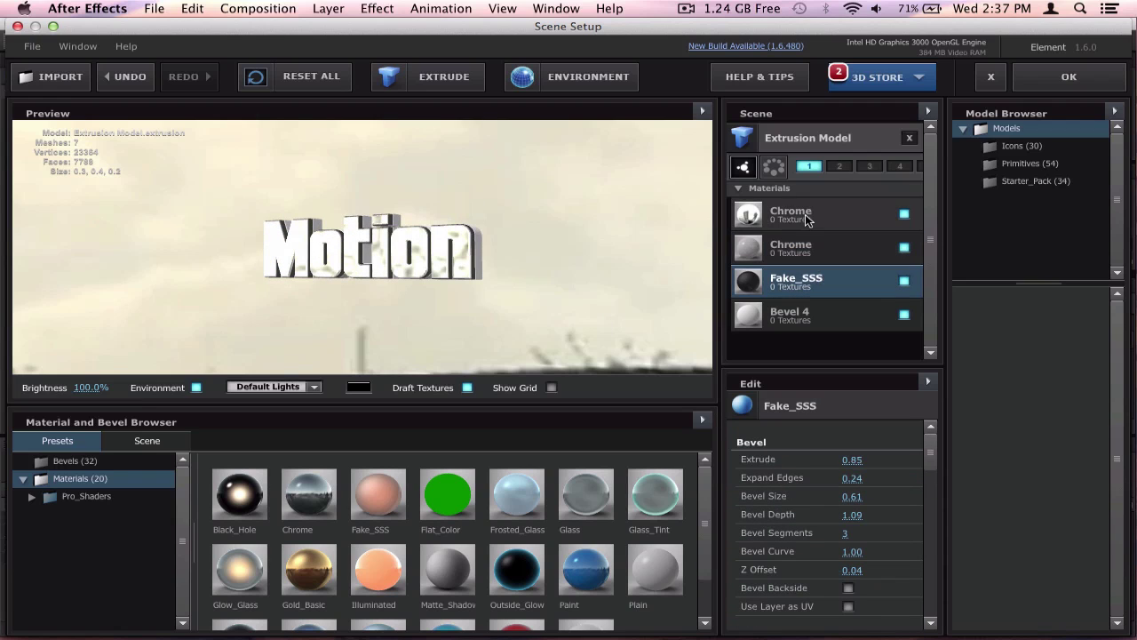
Try extrude depths of 2.62 and 0.80 on the first Chrome material, settle on 1.00, and inspect the text from several angles.
left_click(790, 215)
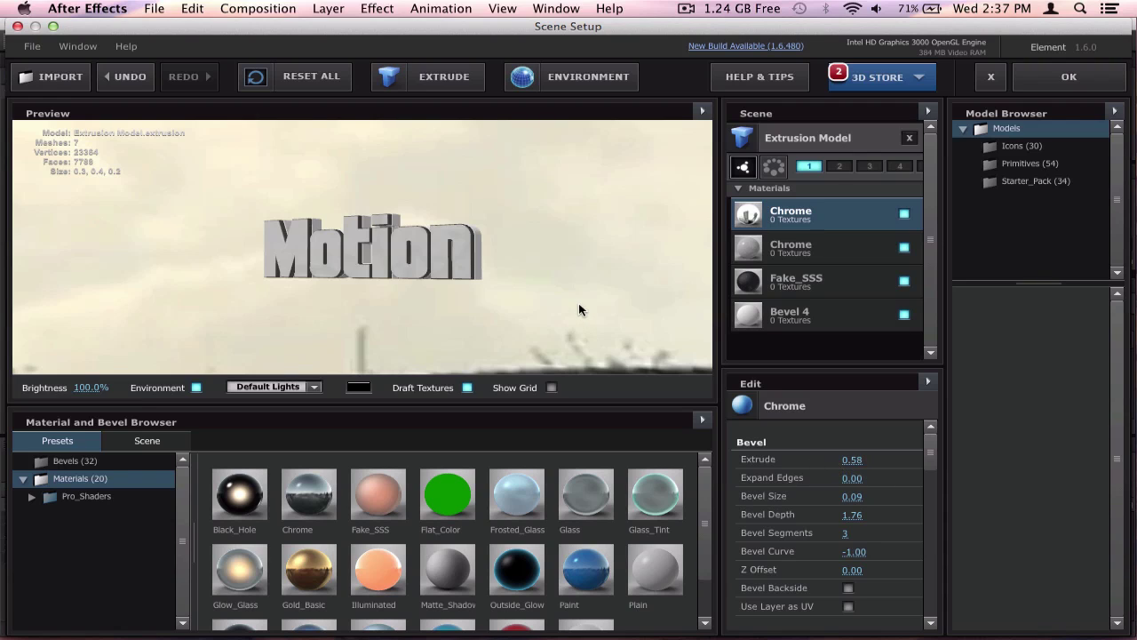
left_click_drag(578, 310, 508, 309)
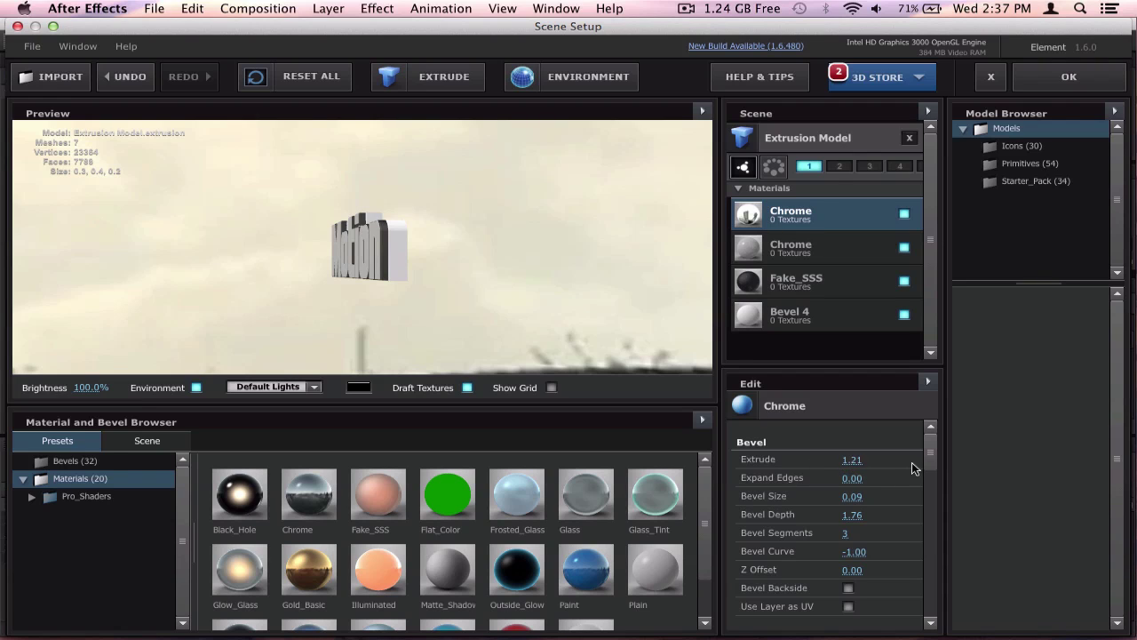
left_click_drag(523, 287, 580, 349)
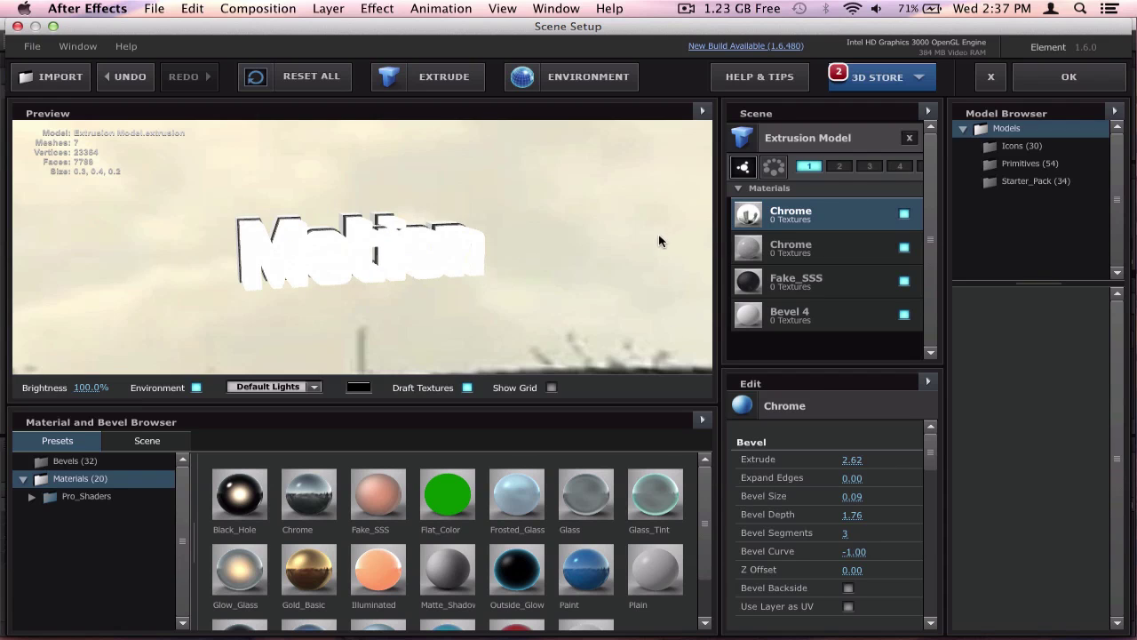
left_click_drag(602, 216, 588, 254)
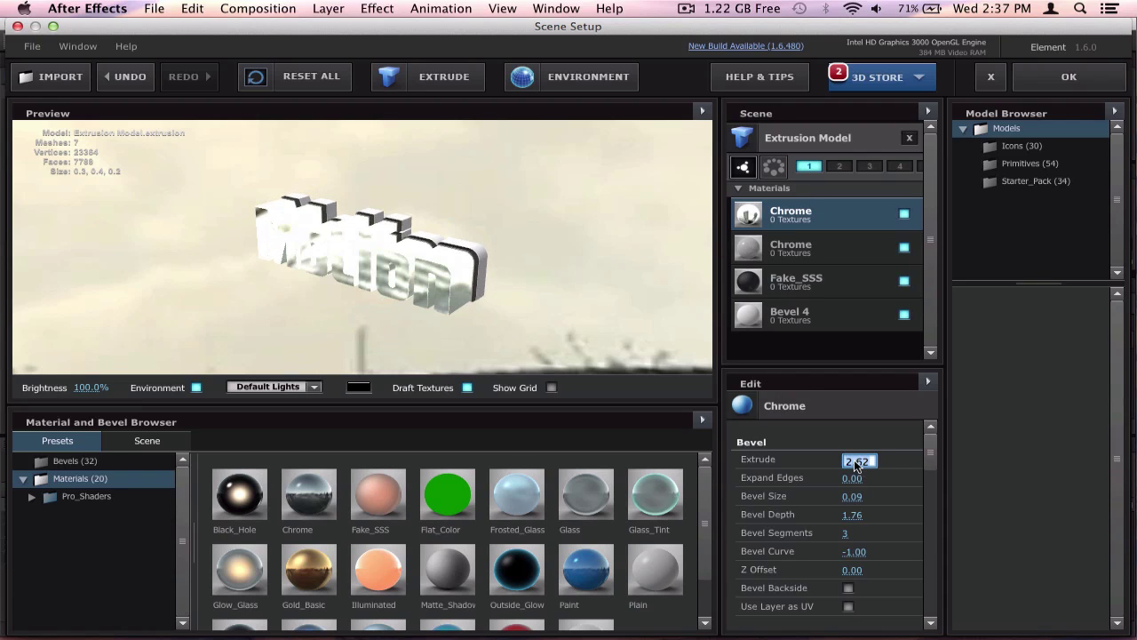
type("0.8")
key("Return")
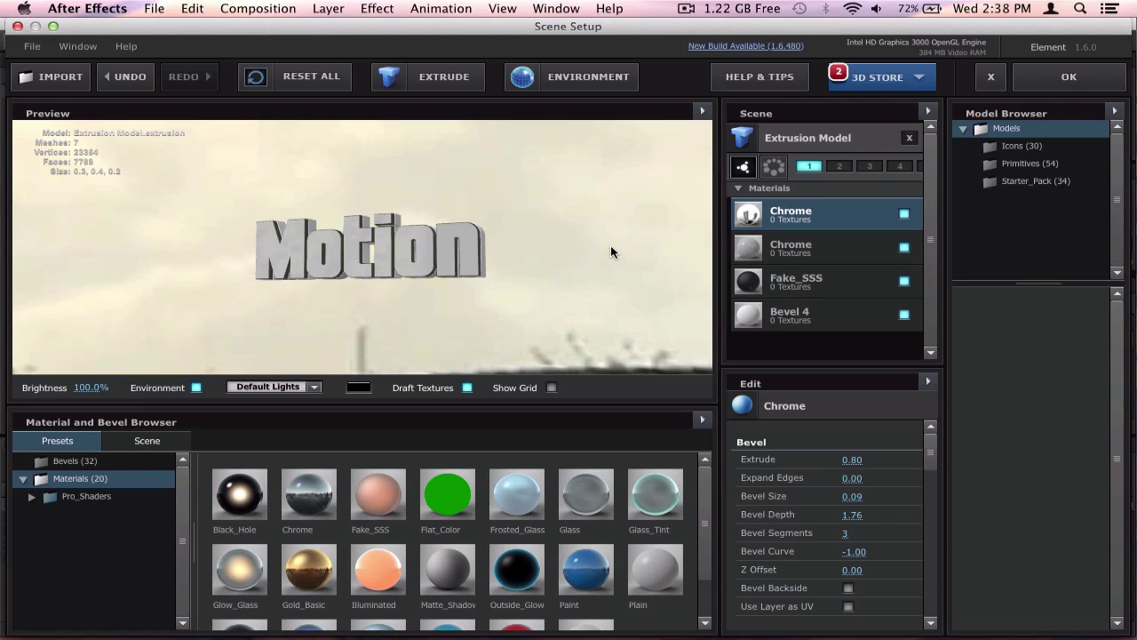
type("1")
key("Return")
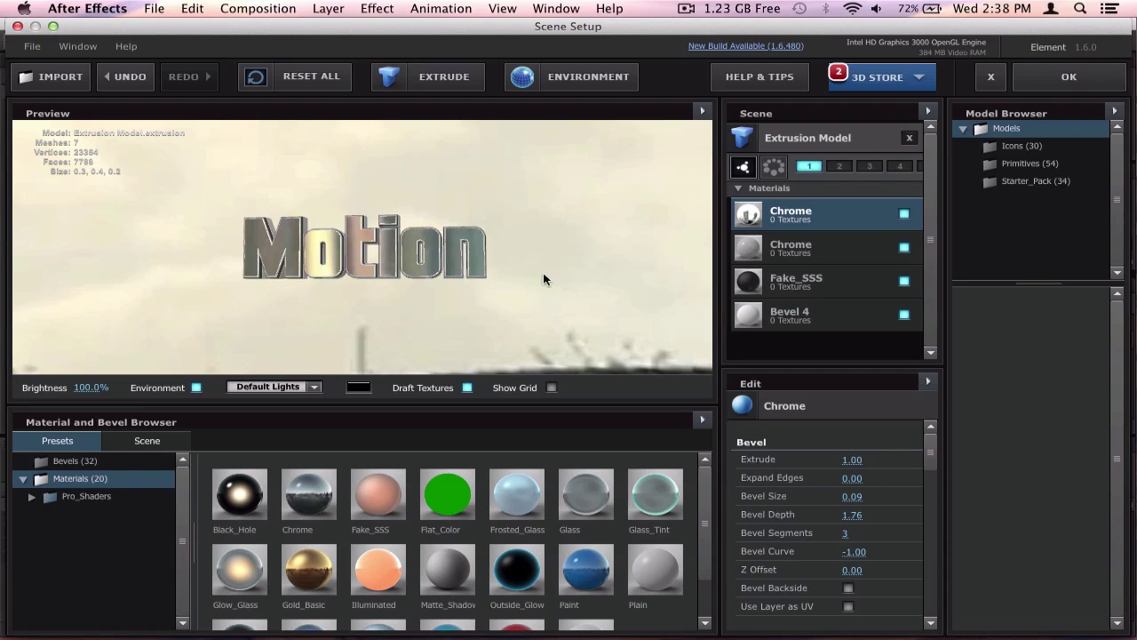
left_click_drag(480, 261, 652, 211)
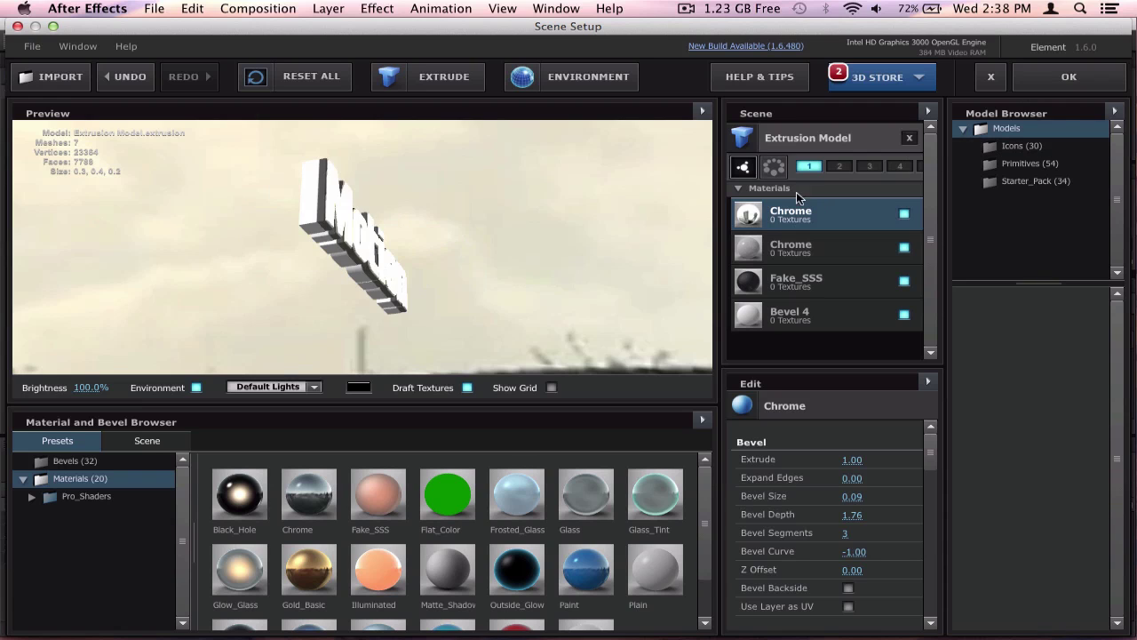
Select the extrusion model, accept the scene setup, and check the 3D text at several times in the composition.
left_click(818, 146)
left_click_drag(521, 228, 533, 249)
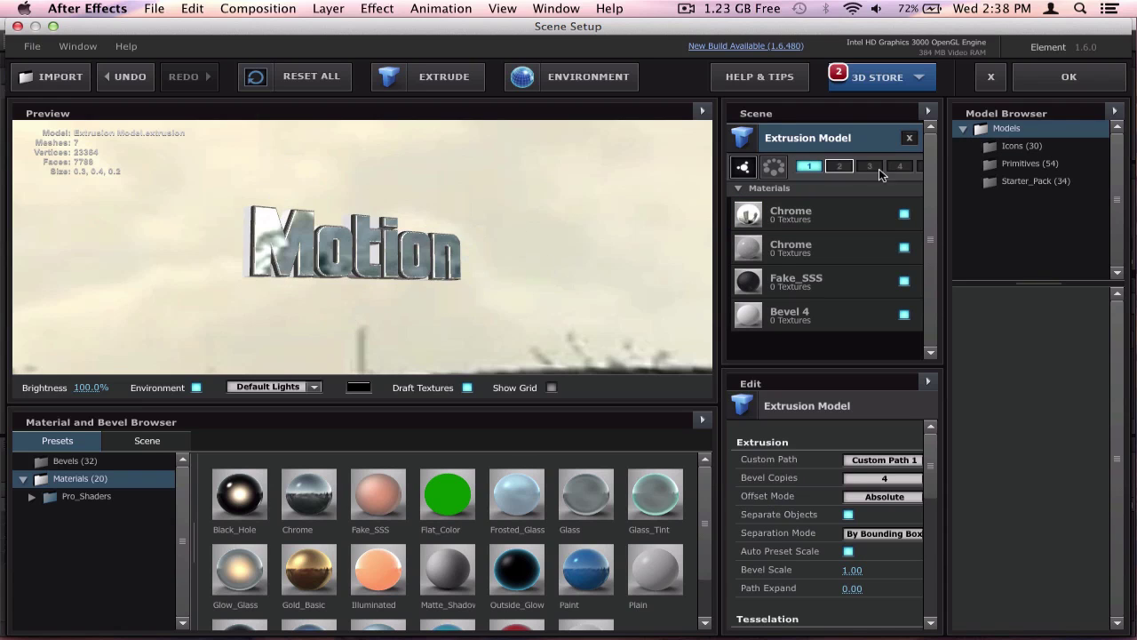
left_click(1052, 79)
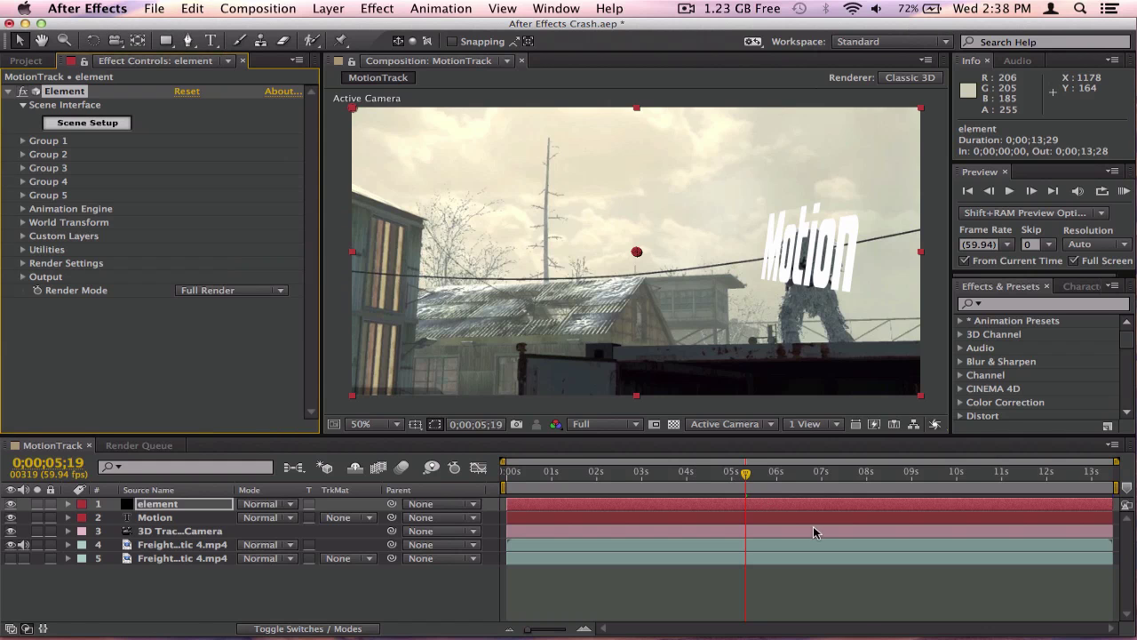
left_click_drag(779, 482, 822, 502)
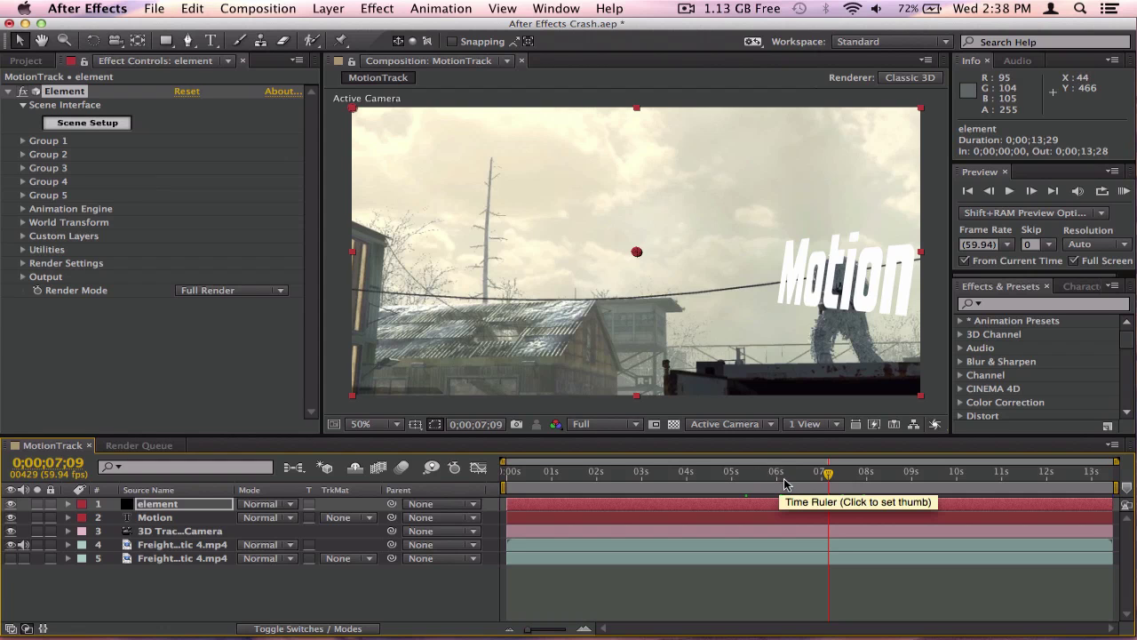
left_click_drag(790, 482, 588, 495)
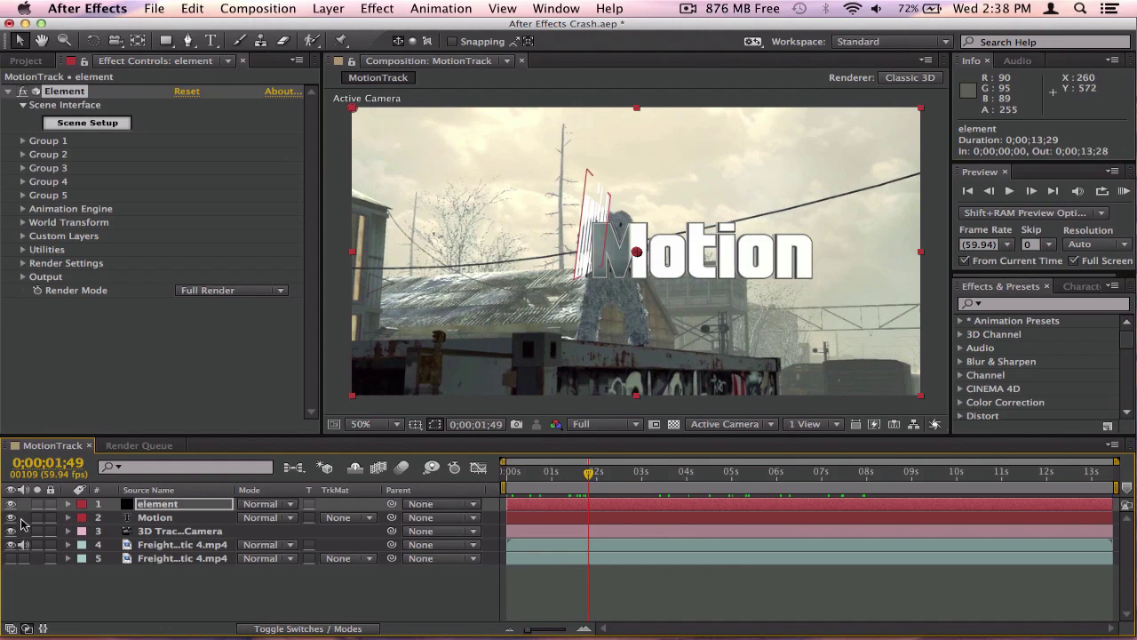
Hide the original Motion text layer and check the Element text at 0;00;02;48.
left_click(130, 518)
left_click(10, 518)
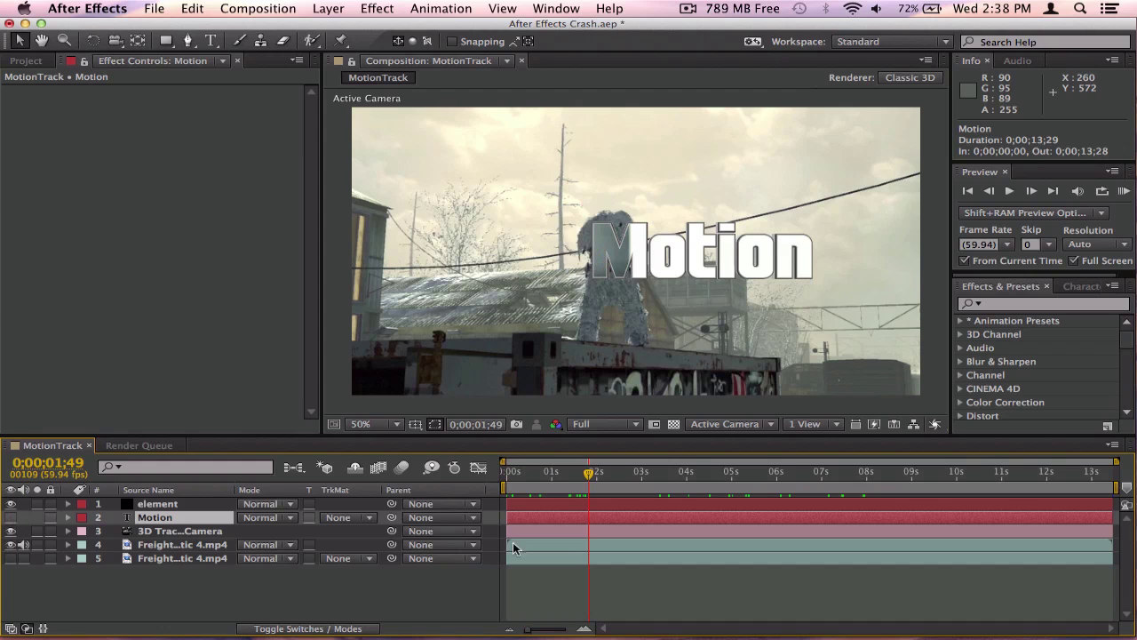
left_click_drag(611, 475, 633, 478)
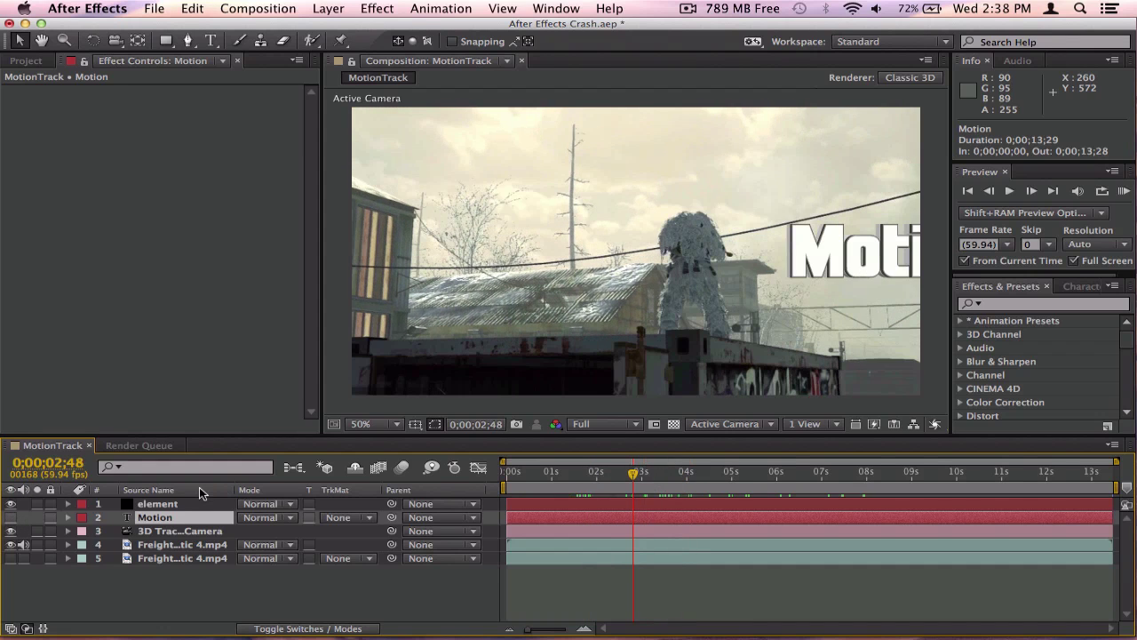
Open the particle replicator and particle look settings of Group 1 on the element layer and set the particle size to 10.69.
left_click(169, 504)
left_click(23, 140)
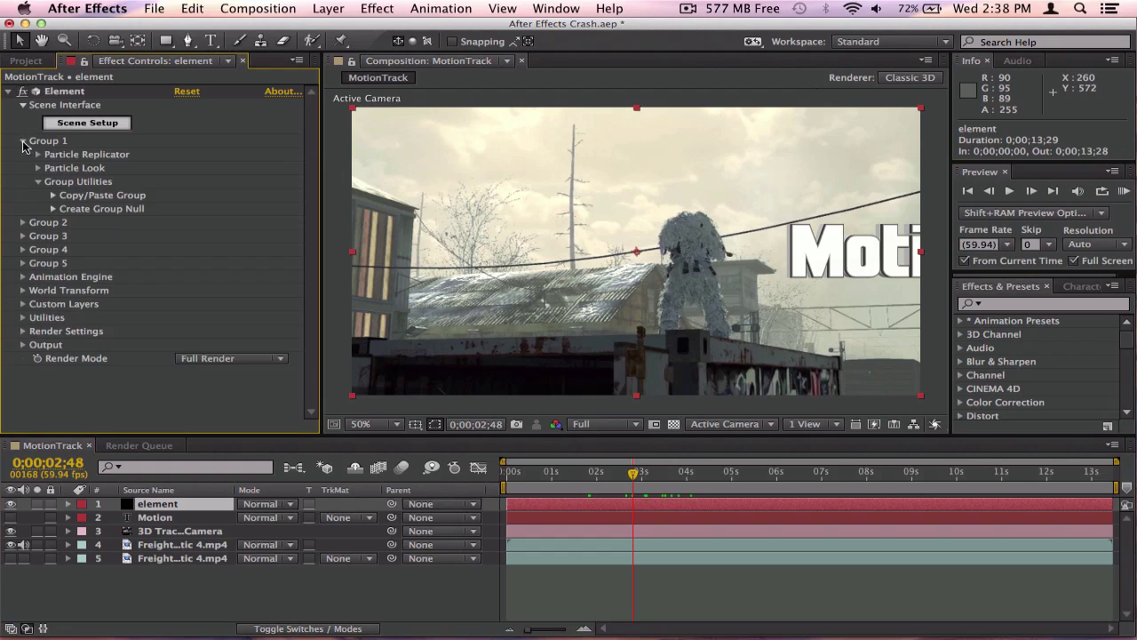
left_click(38, 169)
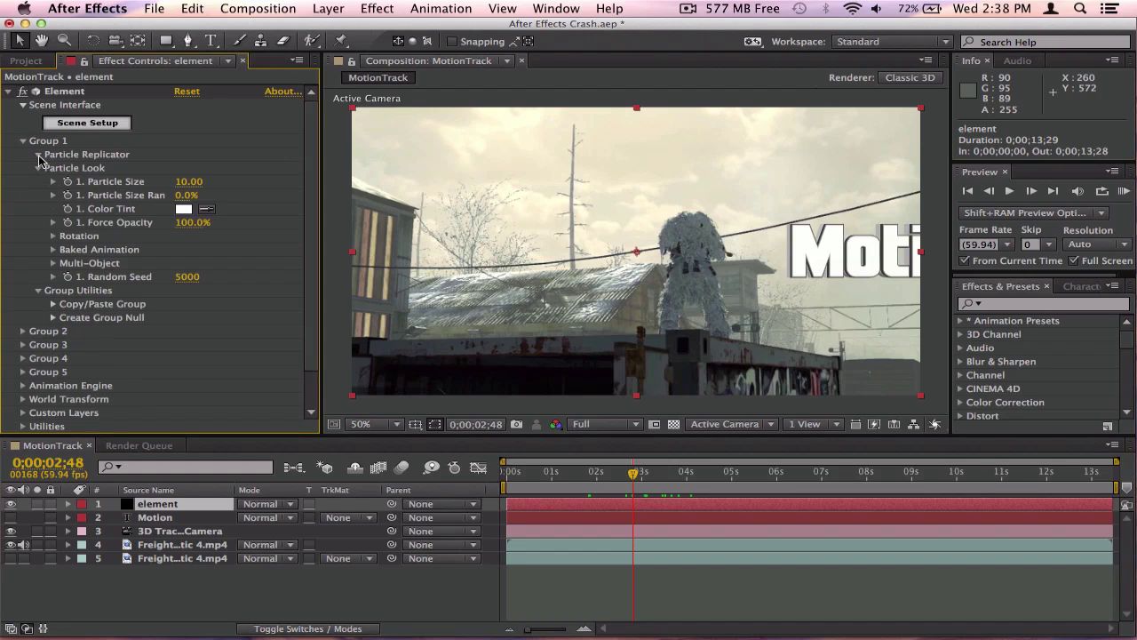
left_click(39, 155)
scroll(102, 292, "down", 2)
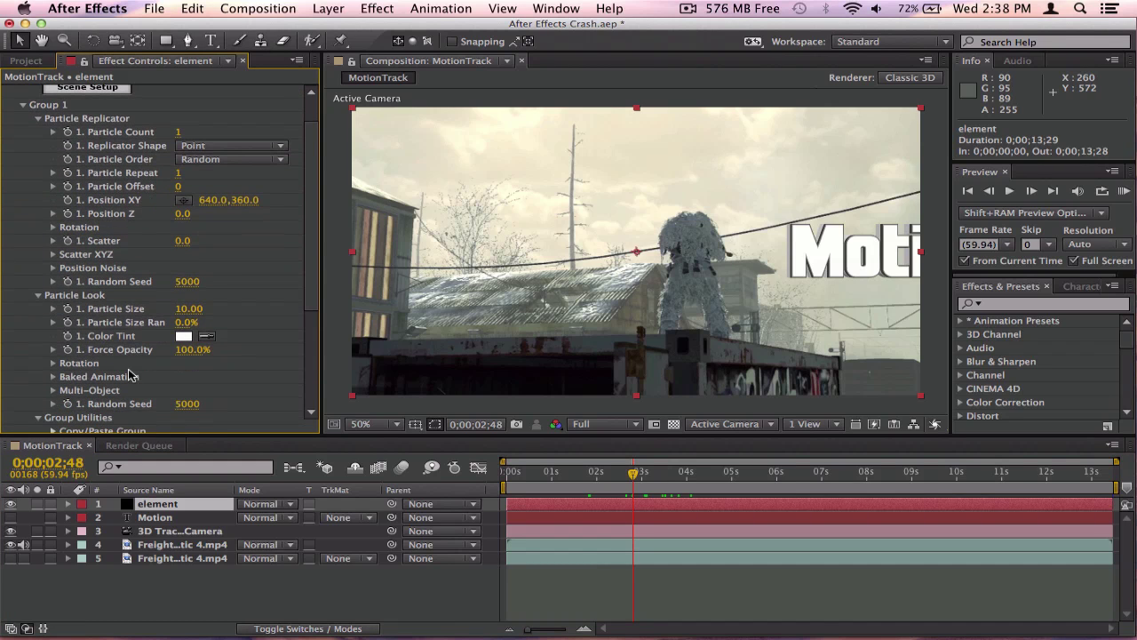
scroll(144, 409, "down", 6)
scroll(132, 308, "up", 1)
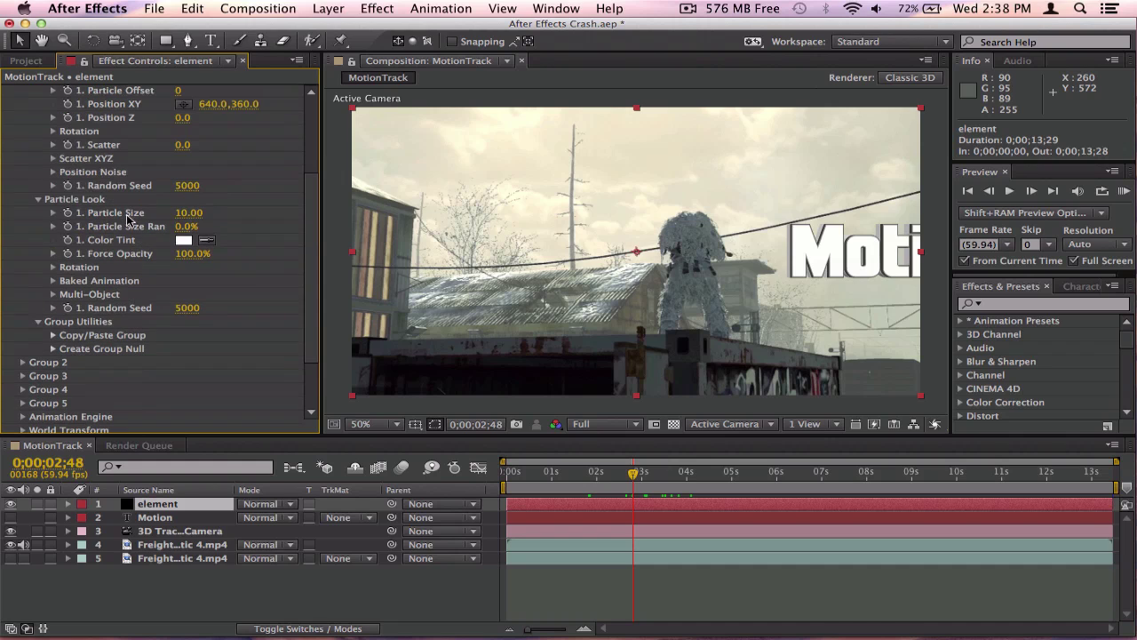
left_click_drag(204, 217, 258, 219)
scroll(154, 283, "up", 7)
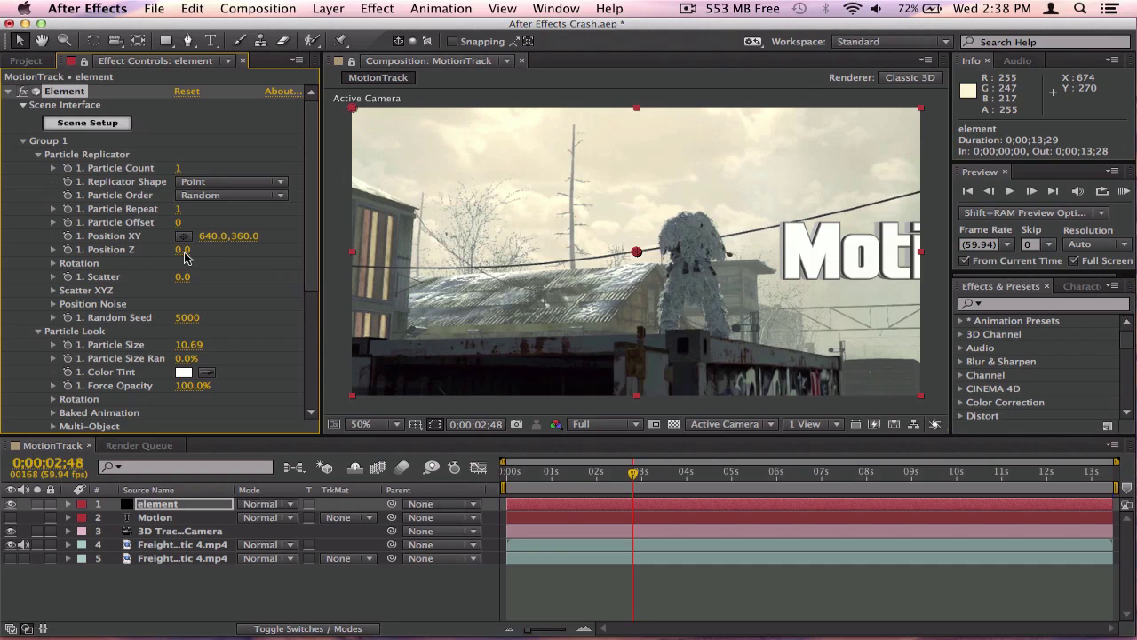
Set Group 1's Position Z to 3890 and its X position to -97, checking the text's placement along the timeline.
left_click_drag(212, 249, 657, 429)
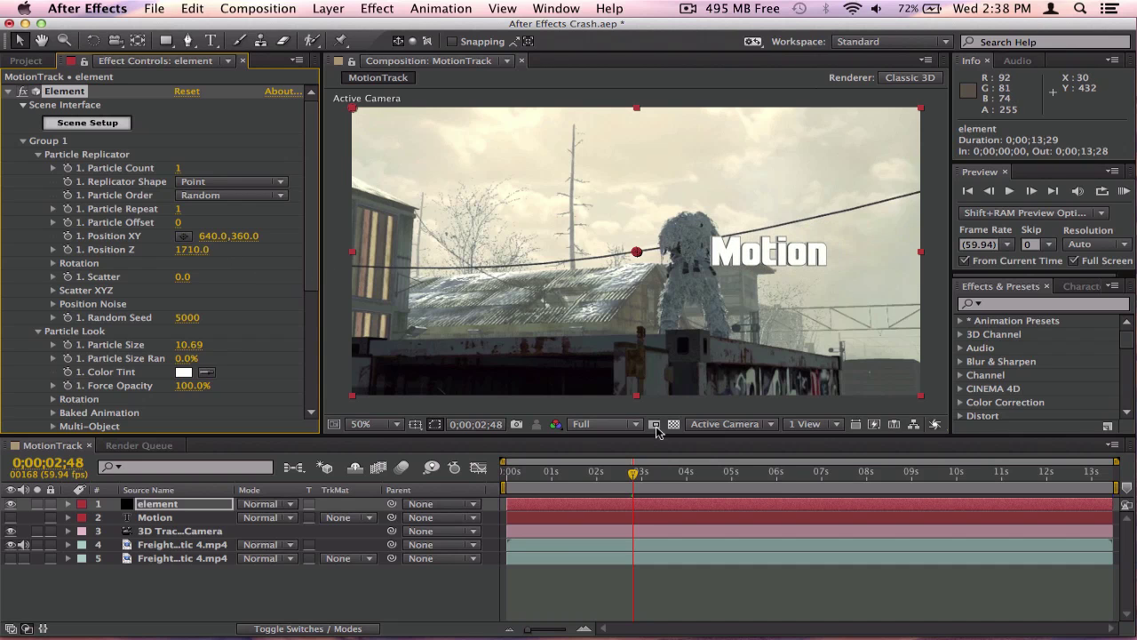
left_click_drag(634, 473, 718, 472)
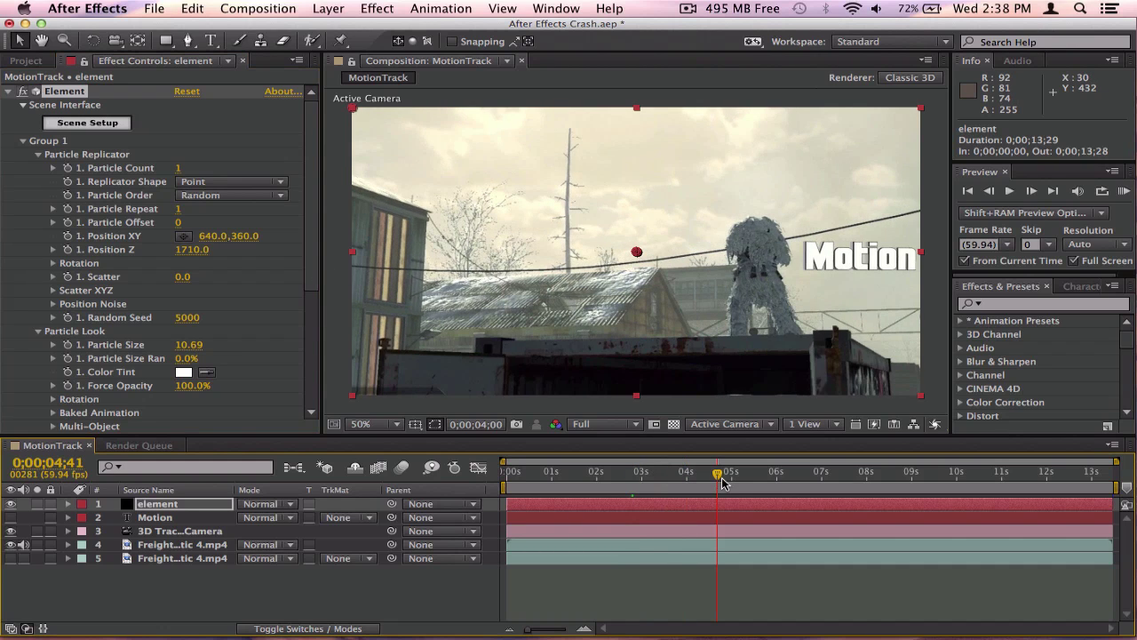
left_click_drag(196, 252, 811, 526)
left_click_drag(776, 488, 669, 488)
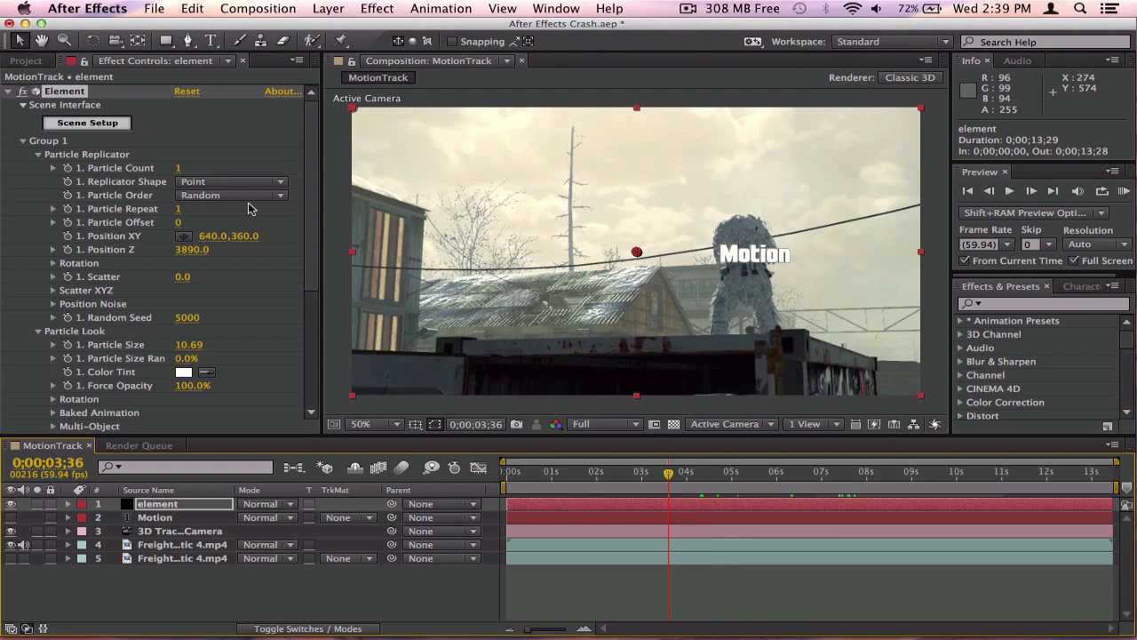
left_click_drag(210, 236, 39, 256)
left_click_drag(215, 235, 26, 226)
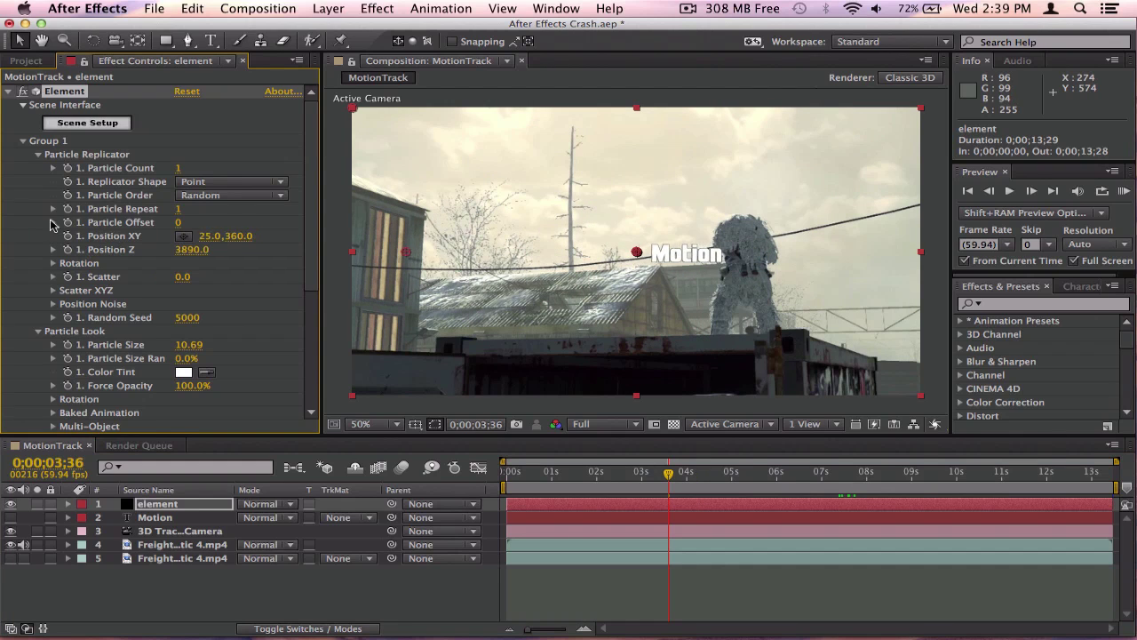
left_click_drag(703, 480, 823, 495)
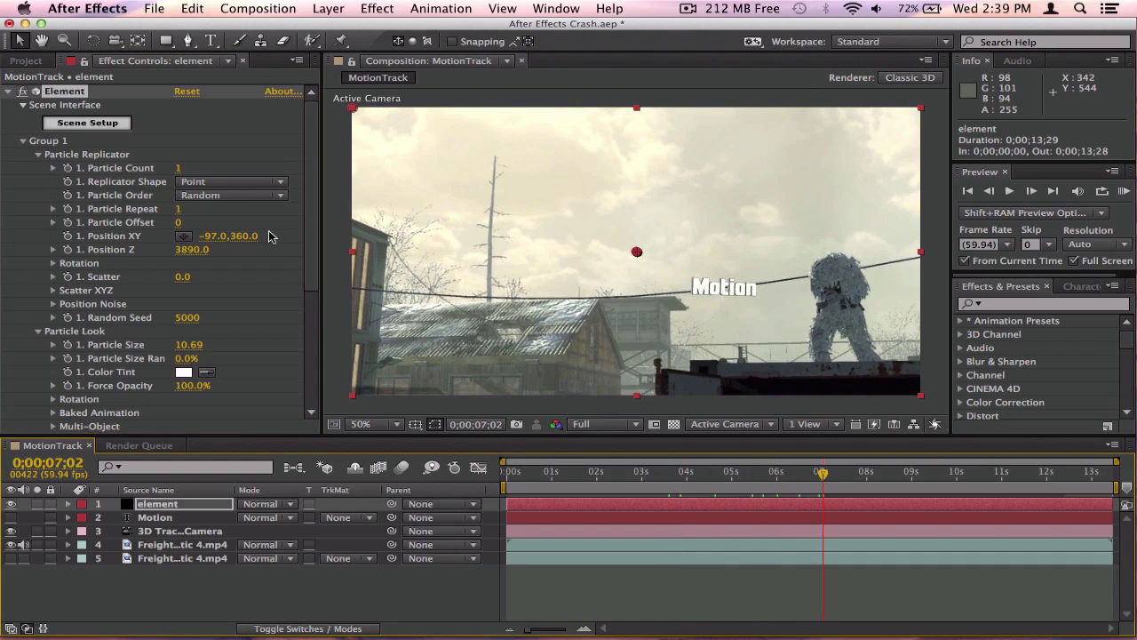
Set Group 1's Position Z to 2640 and its X position to -325, and check the placement at 0;00;03;24.
left_click_drag(192, 250, 73, 278)
left_click_drag(177, 258, 142, 247)
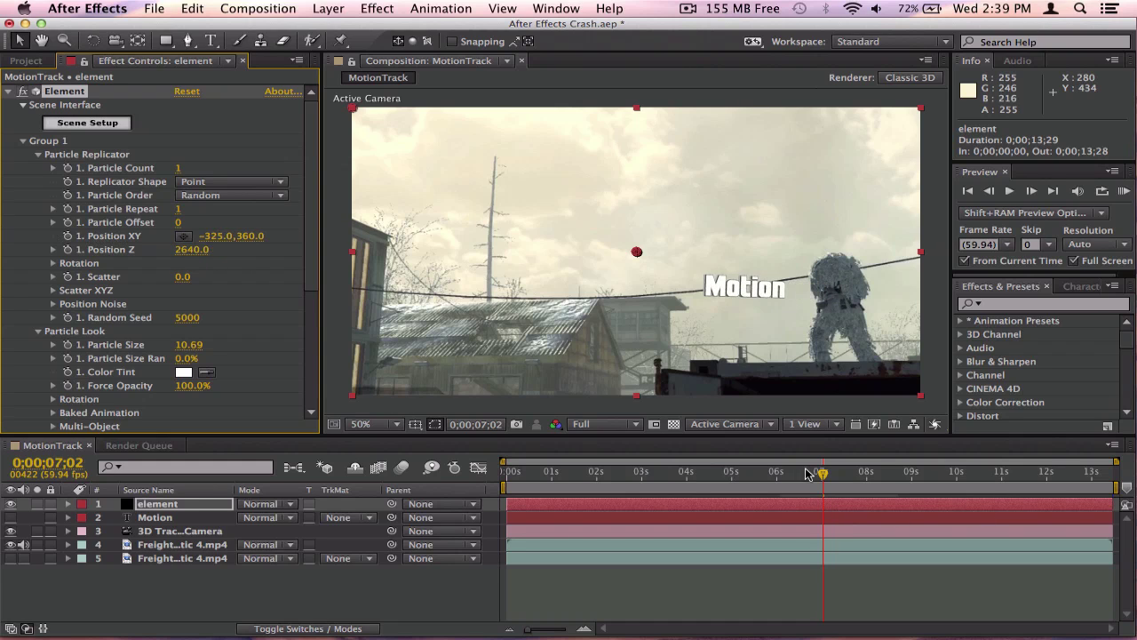
left_click_drag(807, 474, 660, 499)
Try a particle size of 30 for Group 1 and settle on 25.
scroll(205, 330, "down", 2)
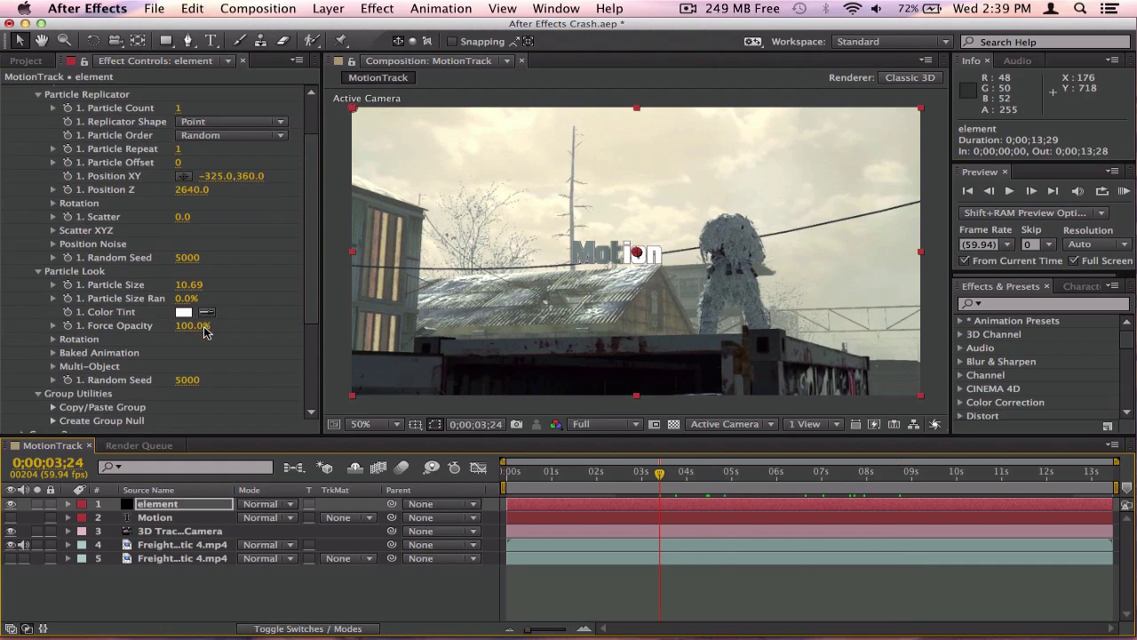
scroll(204, 331, "down", 1)
left_click(193, 273)
type("3")
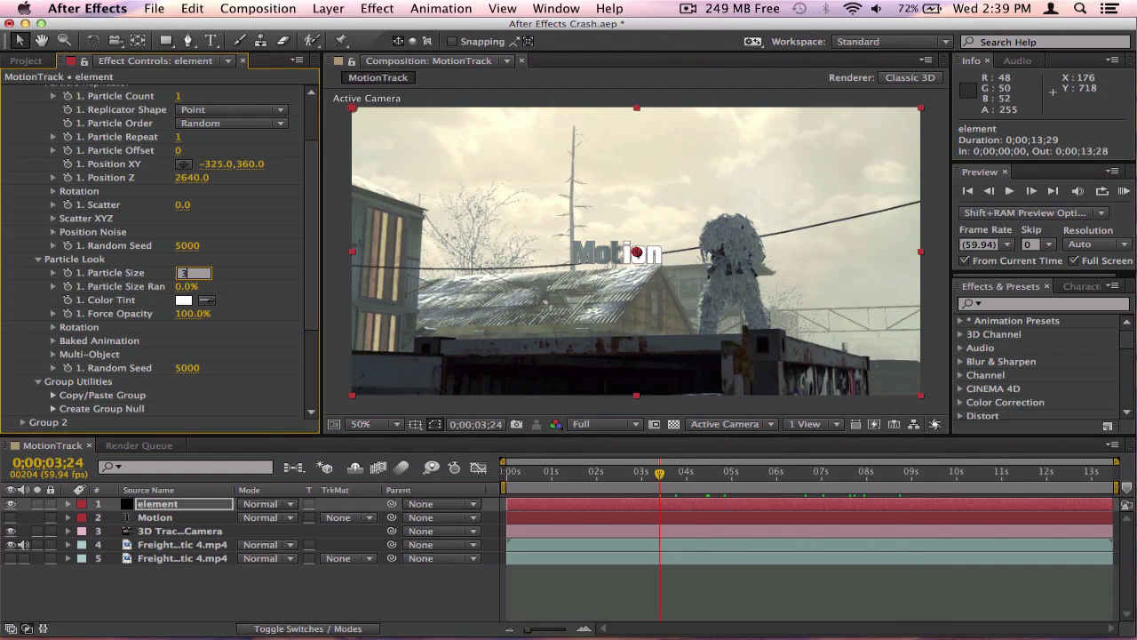
type("0")
key("Return")
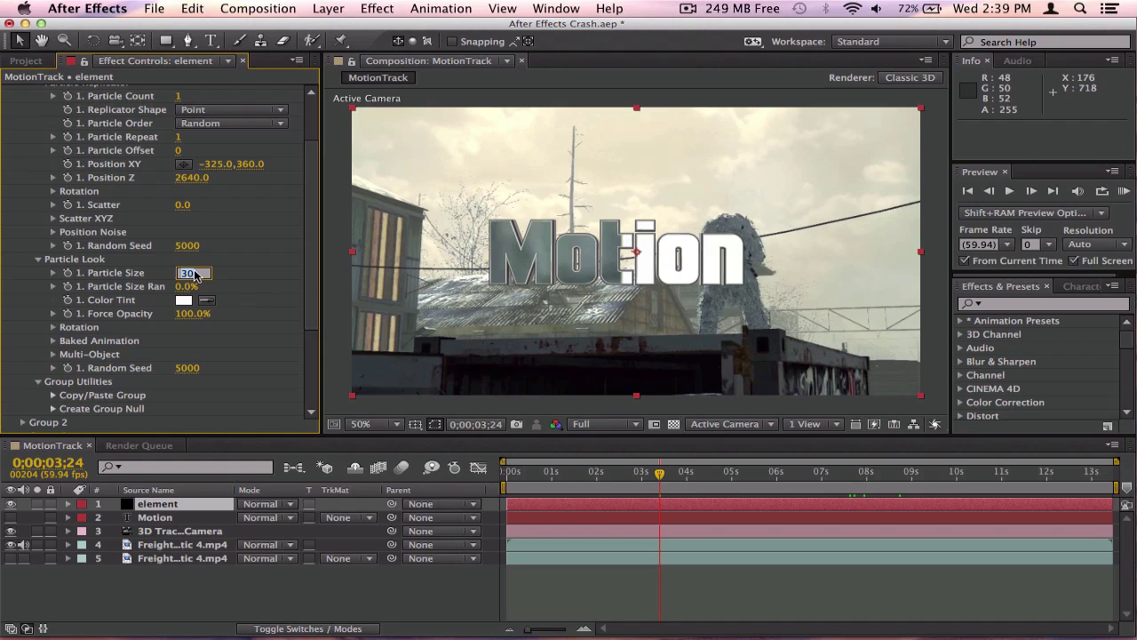
type("25")
key("Return")
Set Group 1's X position to -571 and check the text beside the character along the timeline.
scroll(220, 208, "up", 2)
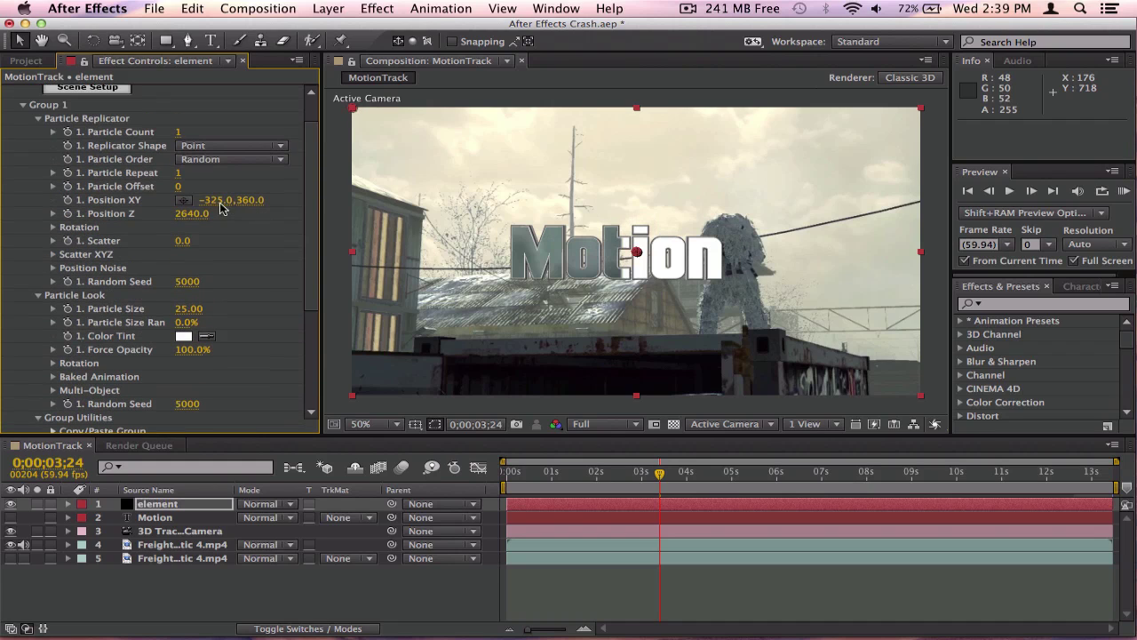
left_click_drag(204, 199, 64, 213)
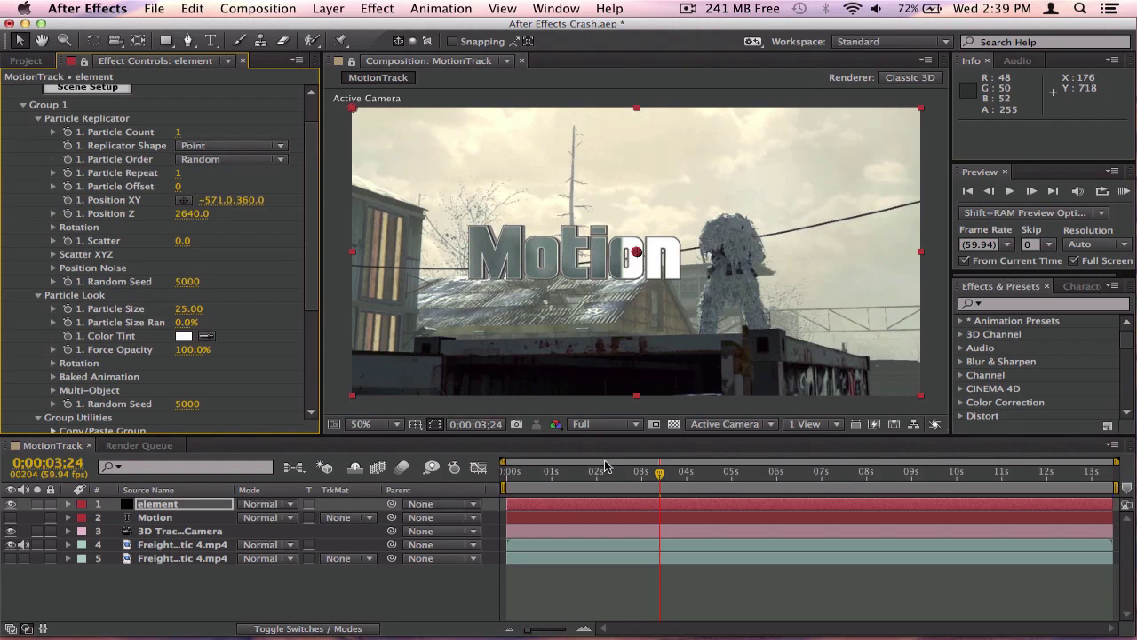
left_click_drag(676, 482, 708, 498)
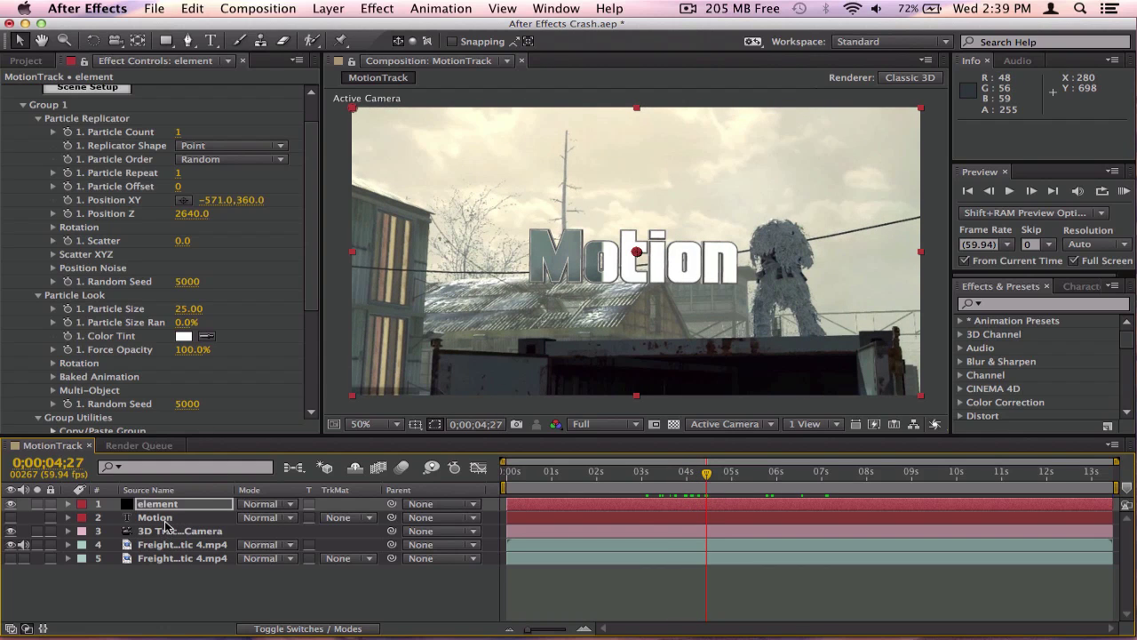
Add a text layer reading "Second" over the Motion text in the composition and select the new layer.
left_click(164, 520)
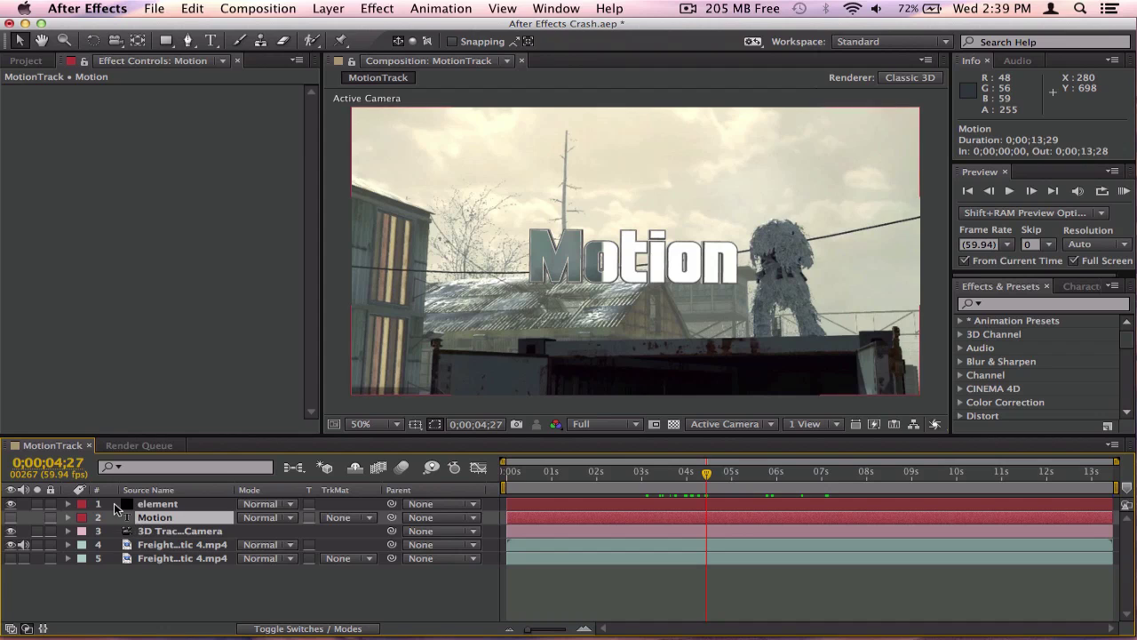
left_click(212, 41)
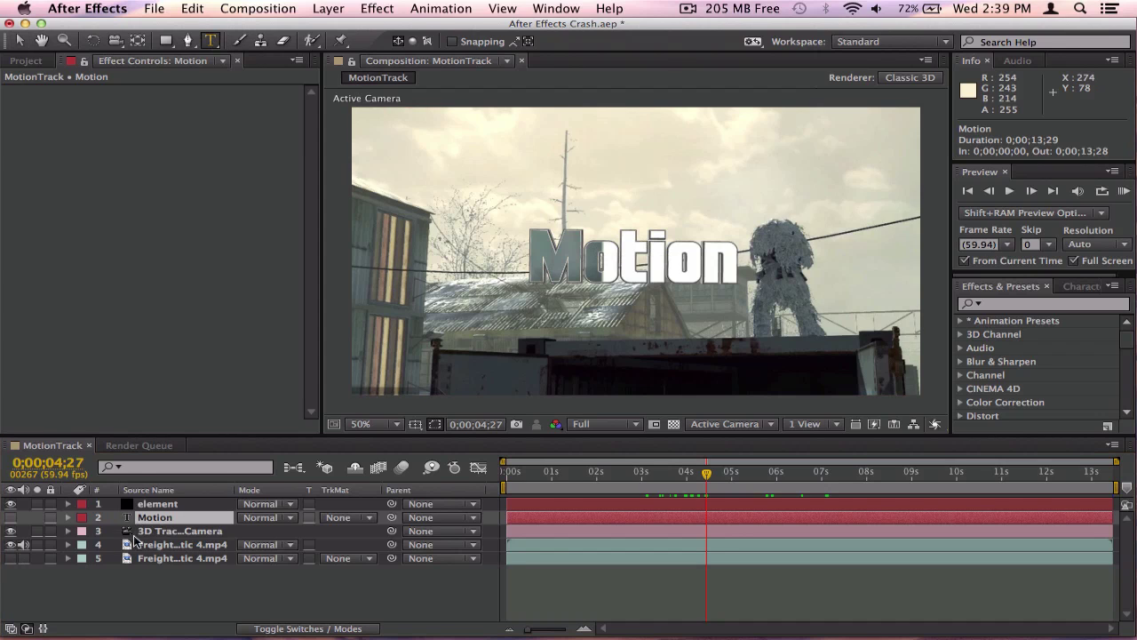
left_click(156, 505)
left_click(613, 238)
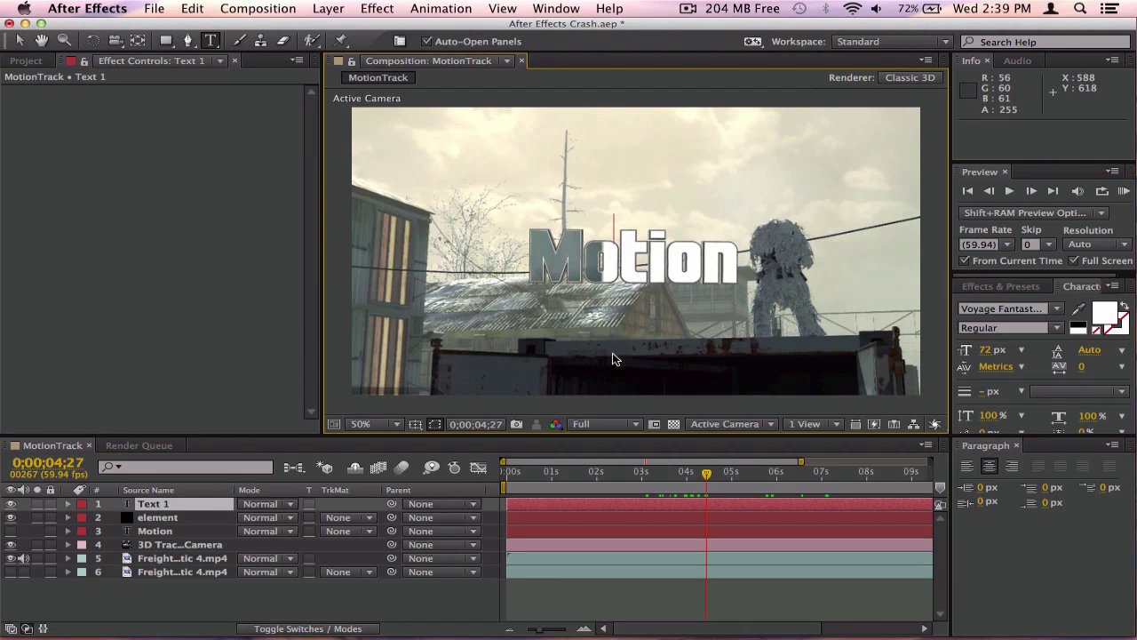
type("Second")
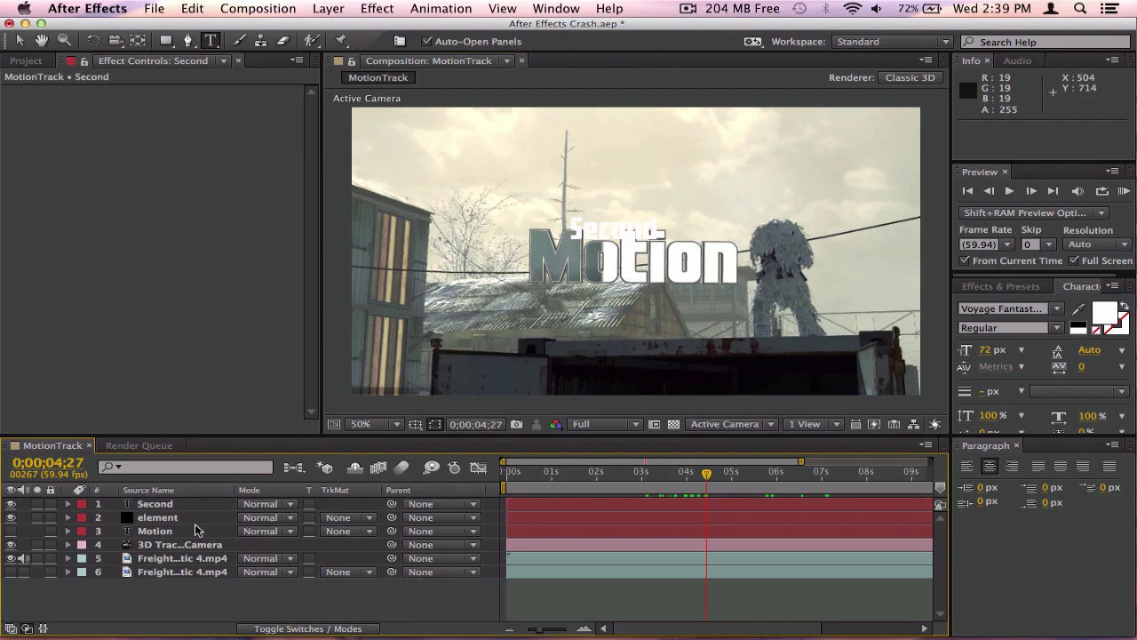
mouse_move(177, 504)
left_mouse_down()
mouse_move(160, 543)
mouse_move(184, 518)
left_mouse_up()
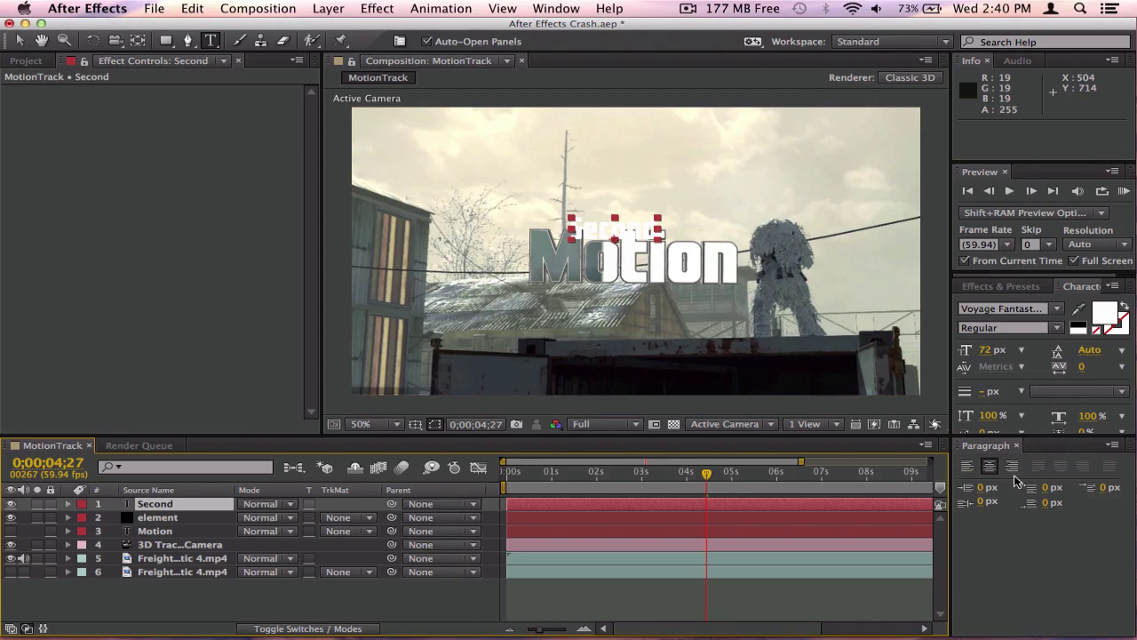
Move the element layer to the top of the stack and assign the Second text layer as its Path Layer 2.
left_click(1018, 446)
left_click_drag(178, 517, 194, 511)
scroll(165, 303, "down", 10)
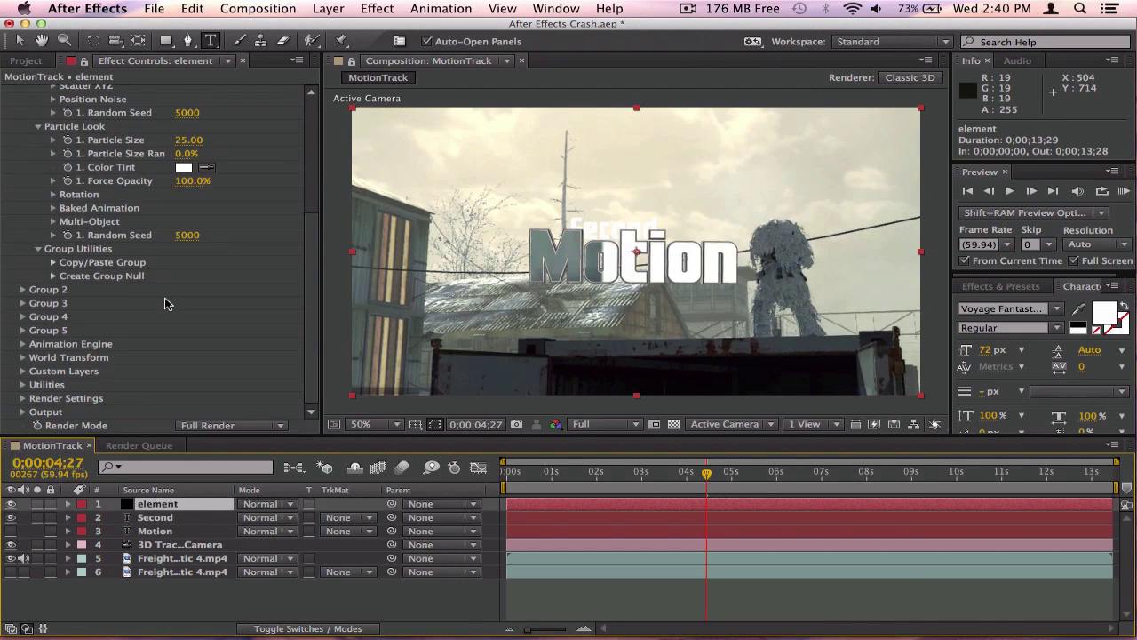
left_click(23, 371)
scroll(27, 371, "down", 5)
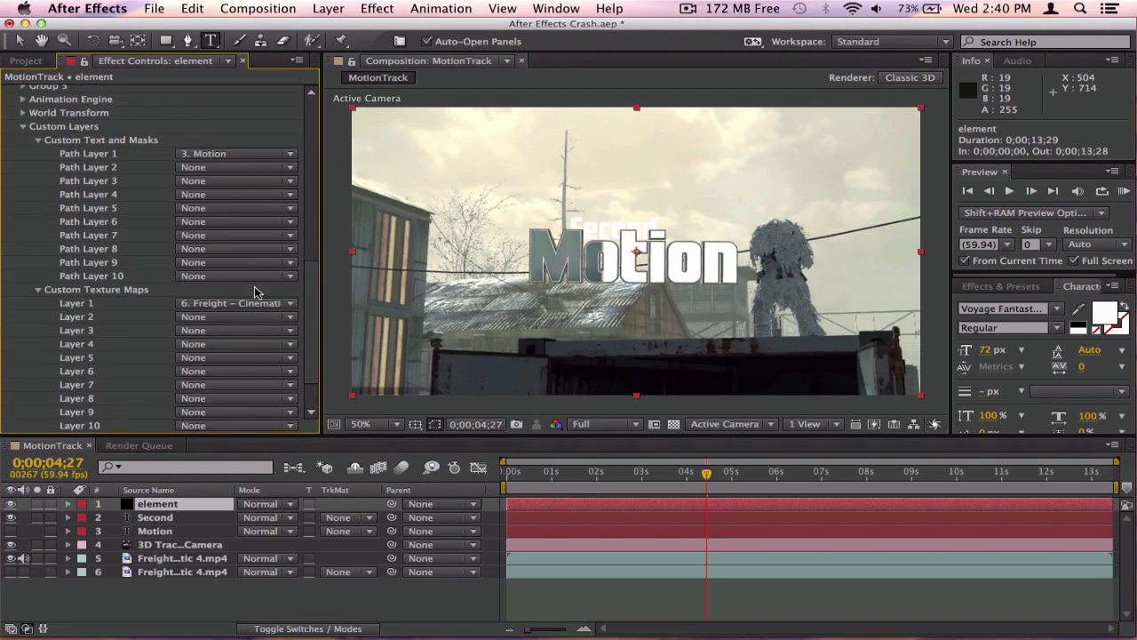
left_click(213, 167)
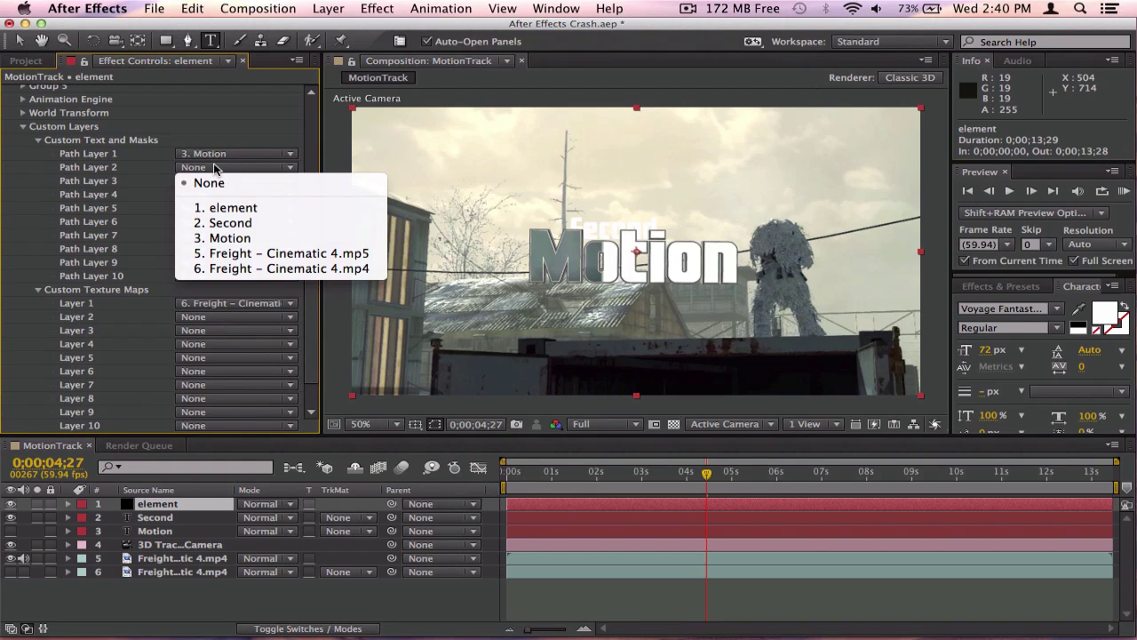
left_click(252, 229)
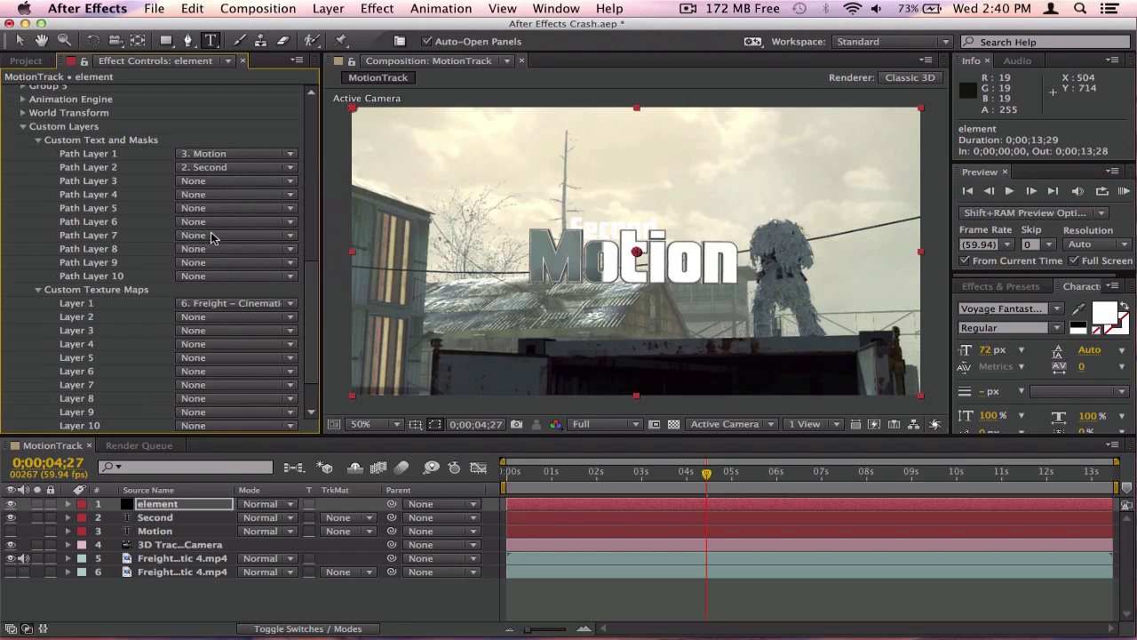
Add a new extrusion model in the Element scene setup and try assigning Custom Path 2 to it.
scroll(178, 165, "up", 10)
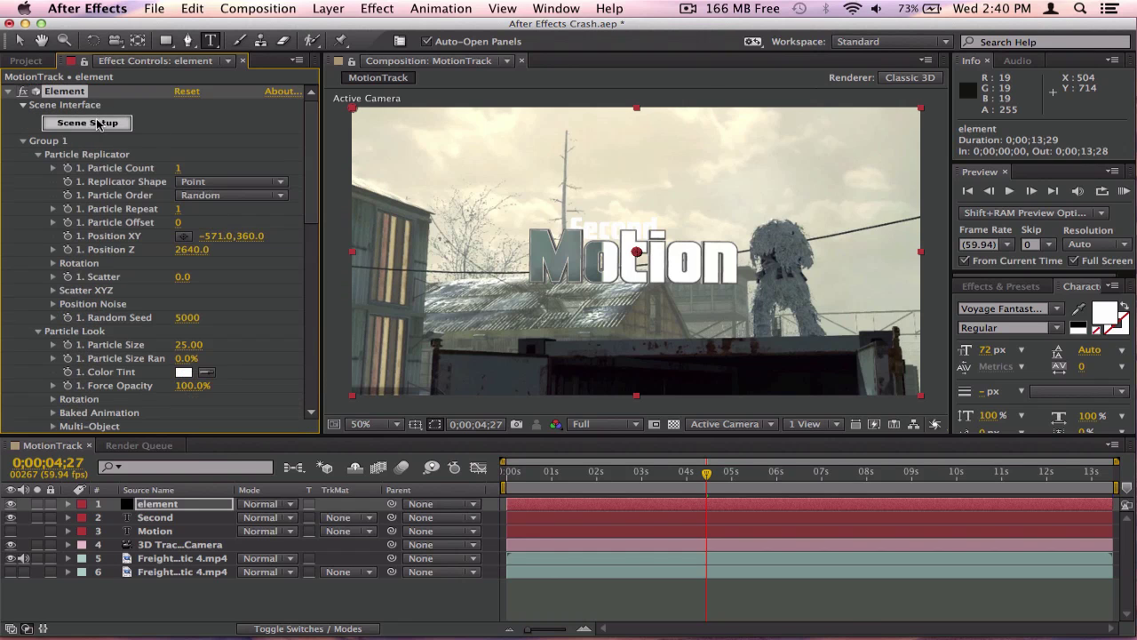
left_click(88, 122)
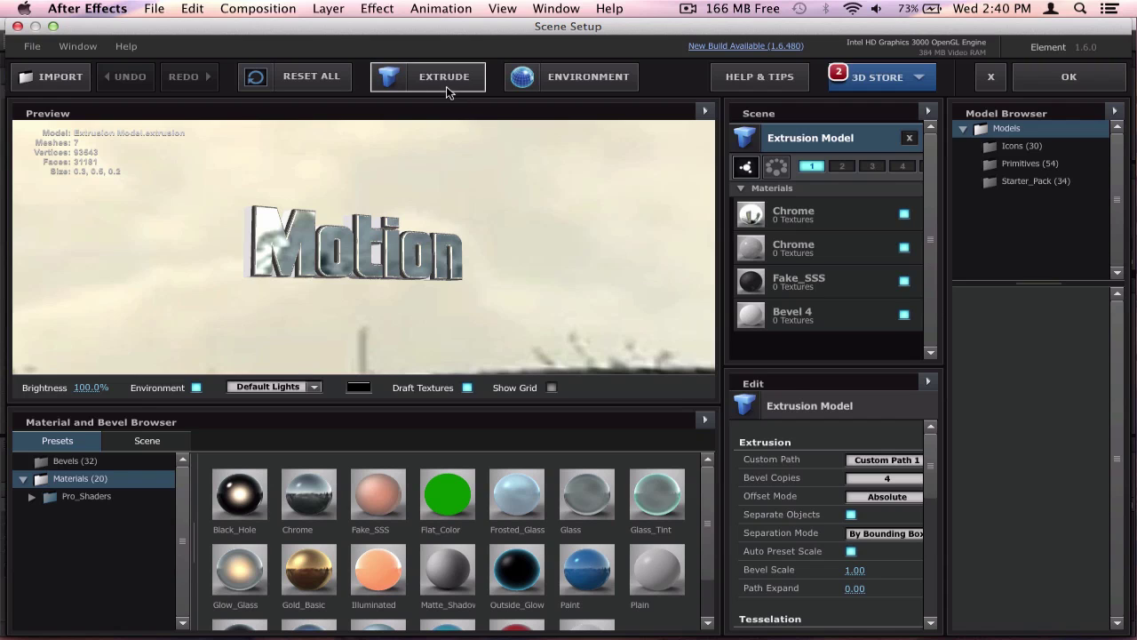
left_click(446, 86)
left_click_drag(565, 194, 622, 236)
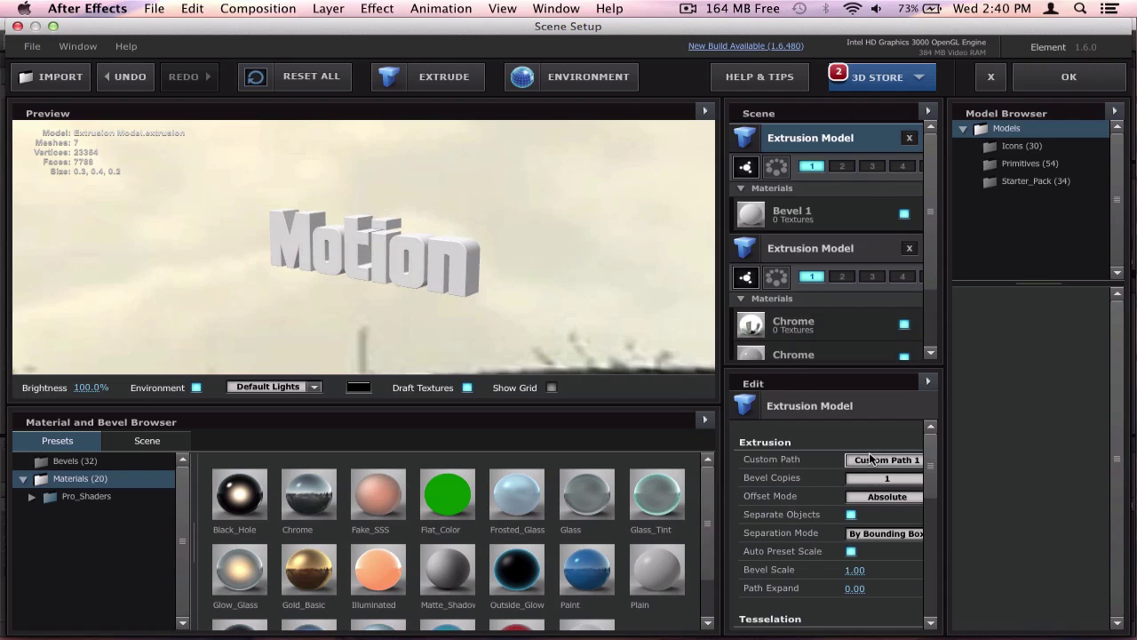
left_click(884, 460)
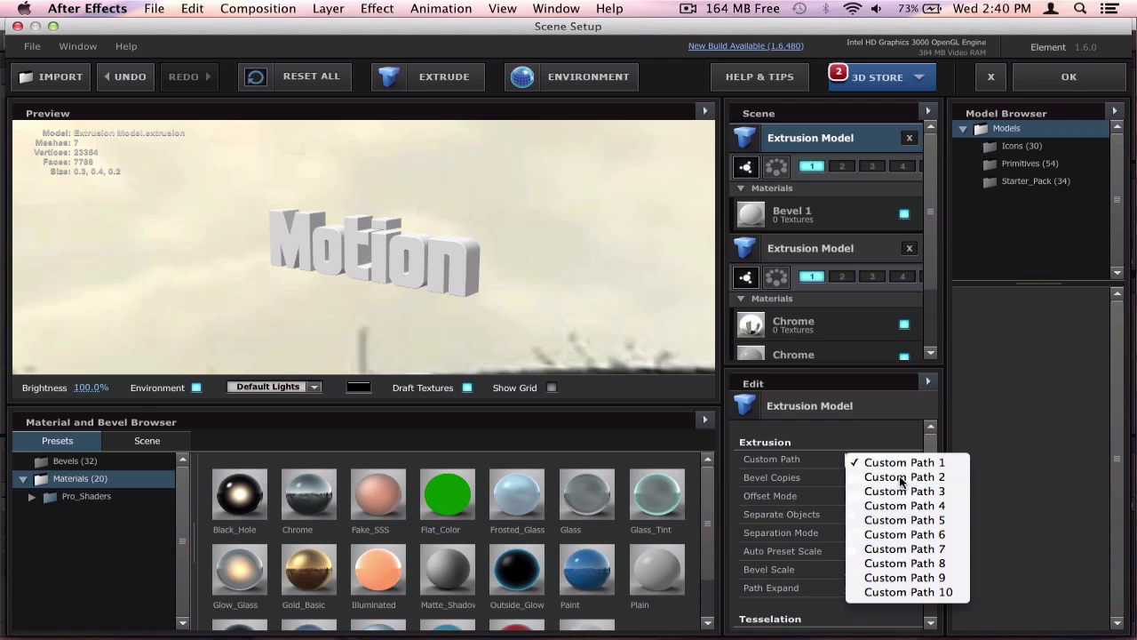
left_click(900, 475)
left_click_drag(458, 237, 605, 256)
Duplicate the chrome Motion extrusion model and set the copy's custom path to Custom Path 2.
left_click(795, 226)
left_click(800, 247)
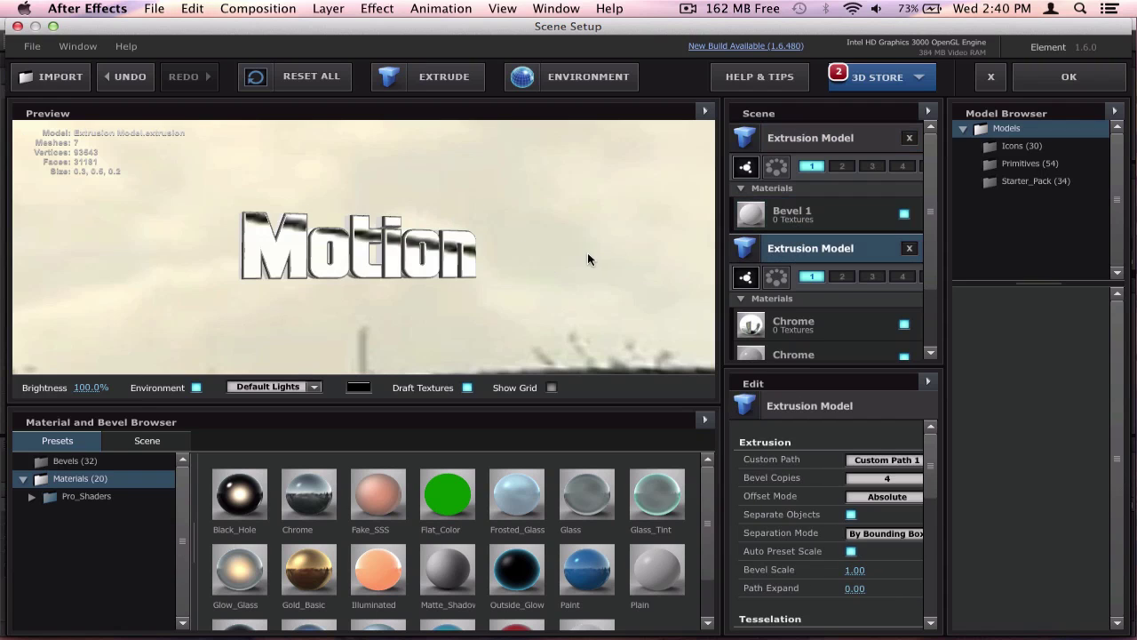
right_click(798, 247)
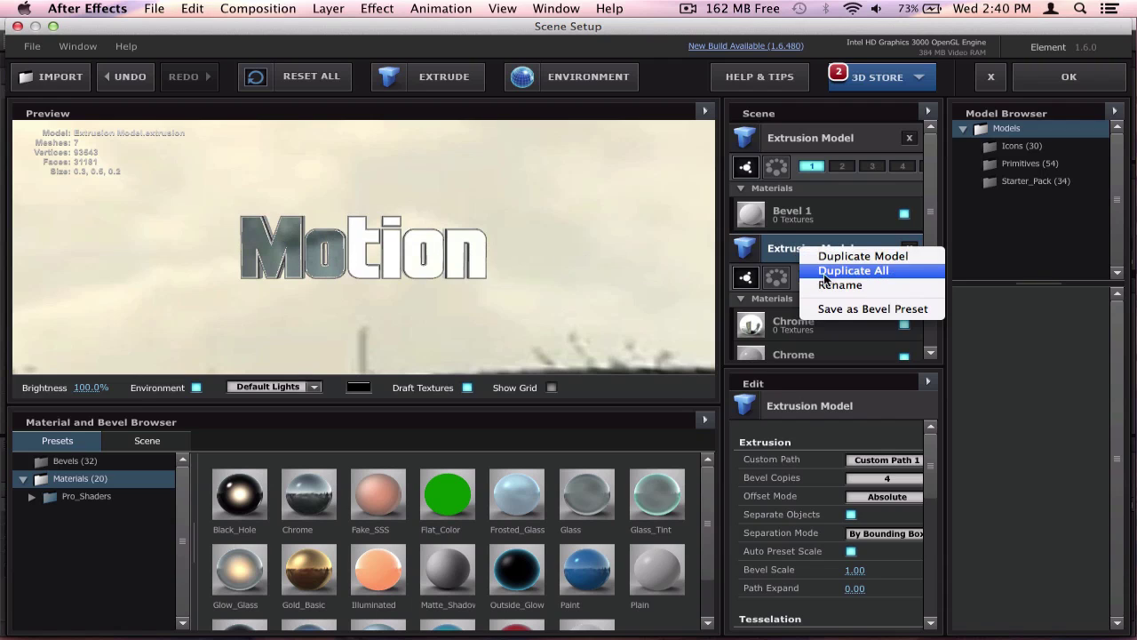
left_click(869, 256)
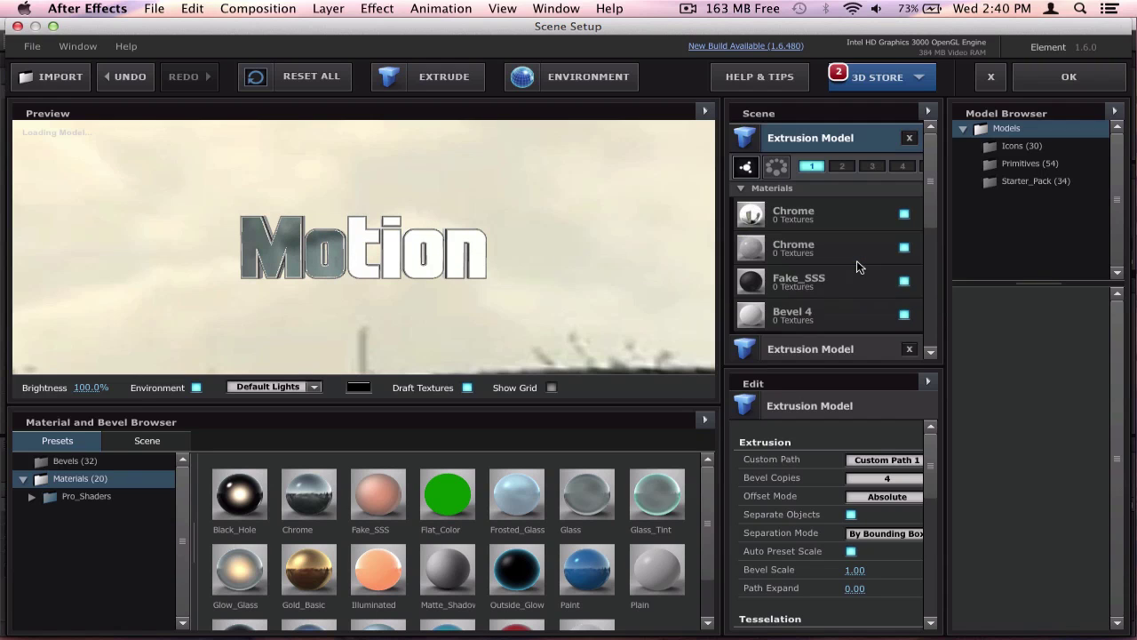
scroll(856, 258, "down", 2)
scroll(888, 177, "up", 2)
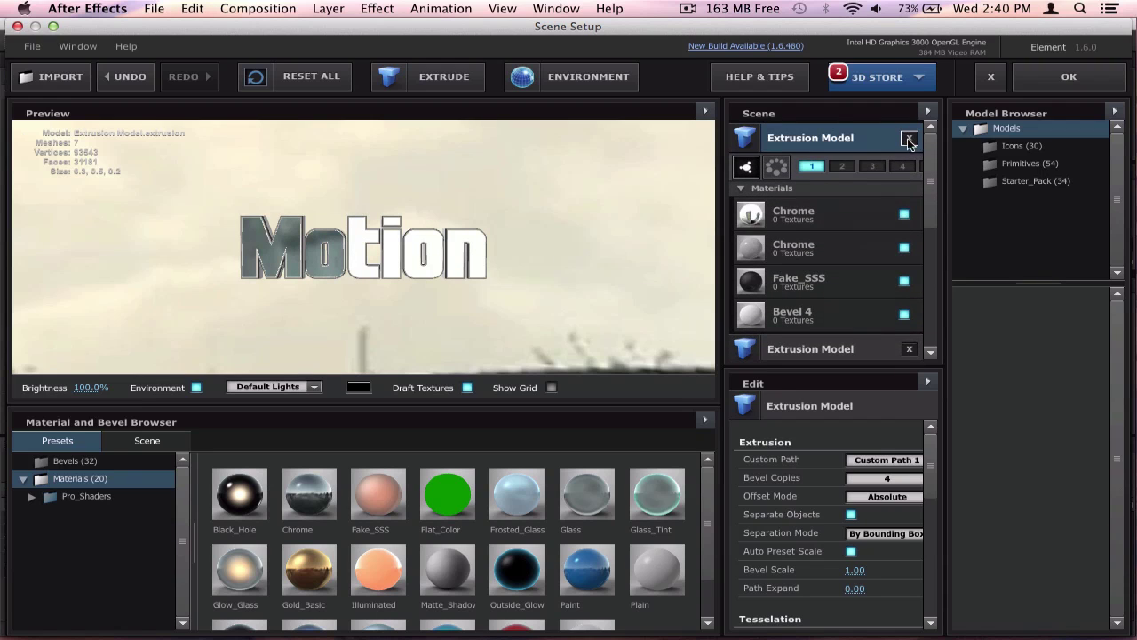
scroll(880, 248, "down", 5)
scroll(871, 182, "down", 2)
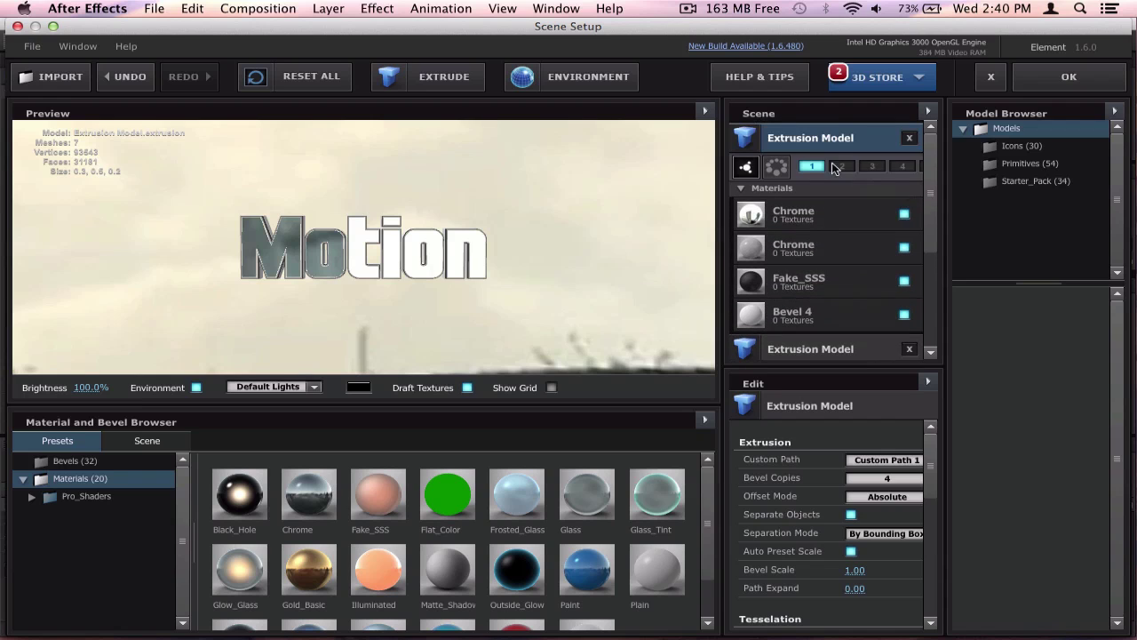
left_click(887, 458)
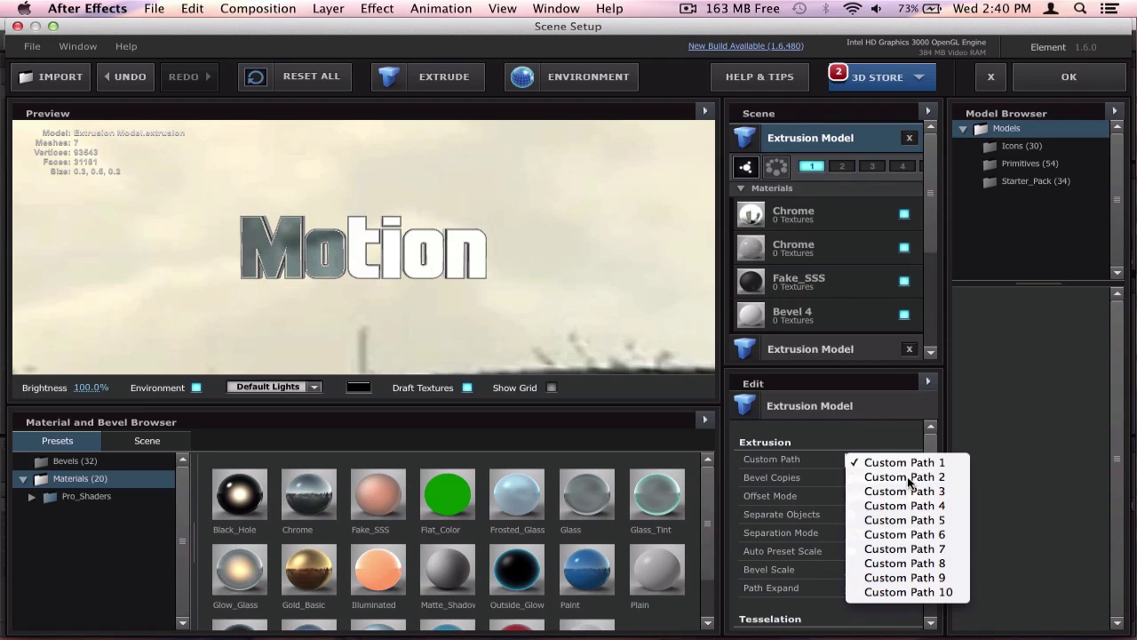
left_click(902, 475)
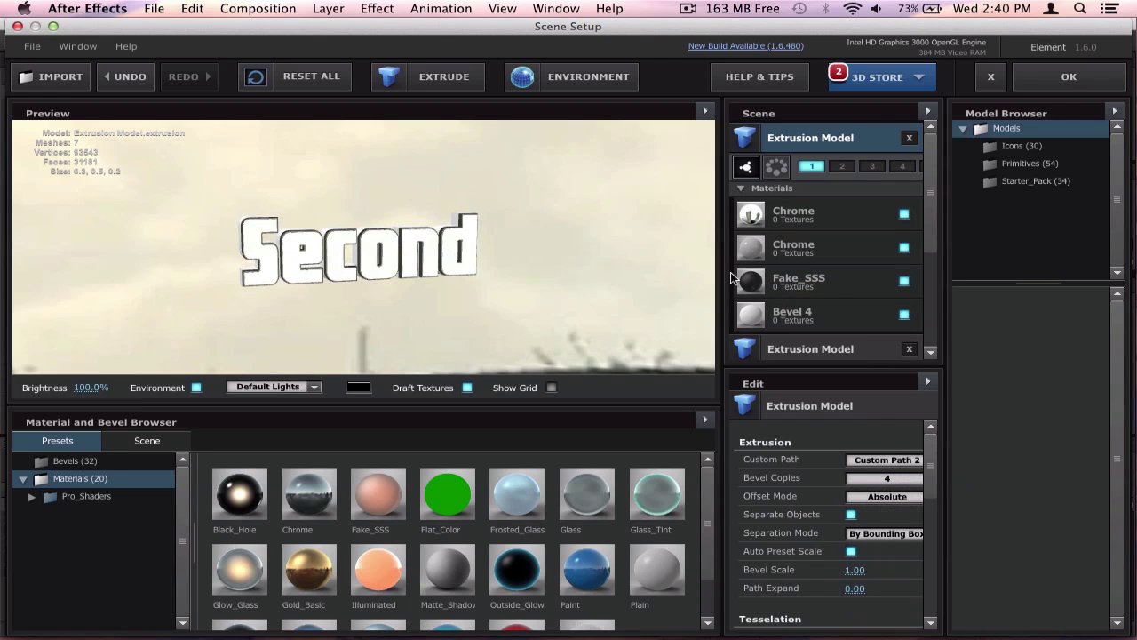
Compare the chrome models in the scene and delete the duplicated one.
scroll(798, 263, "up", 2)
left_click(818, 142)
left_click(813, 164)
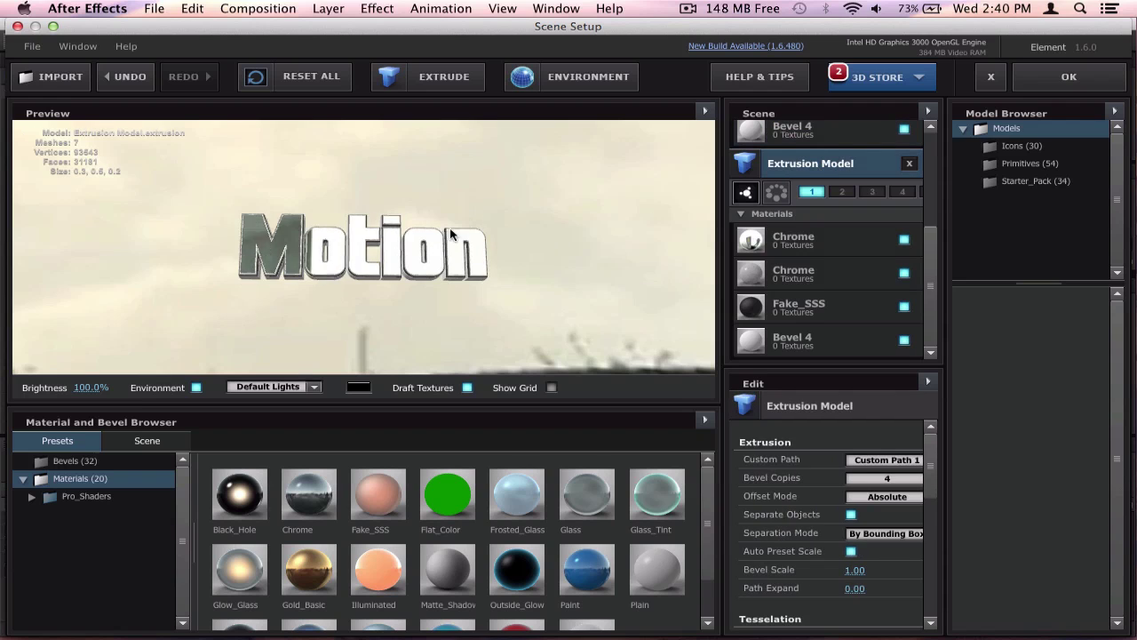
scroll(805, 228, "up", 2)
scroll(804, 228, "up", 2)
left_click(823, 142)
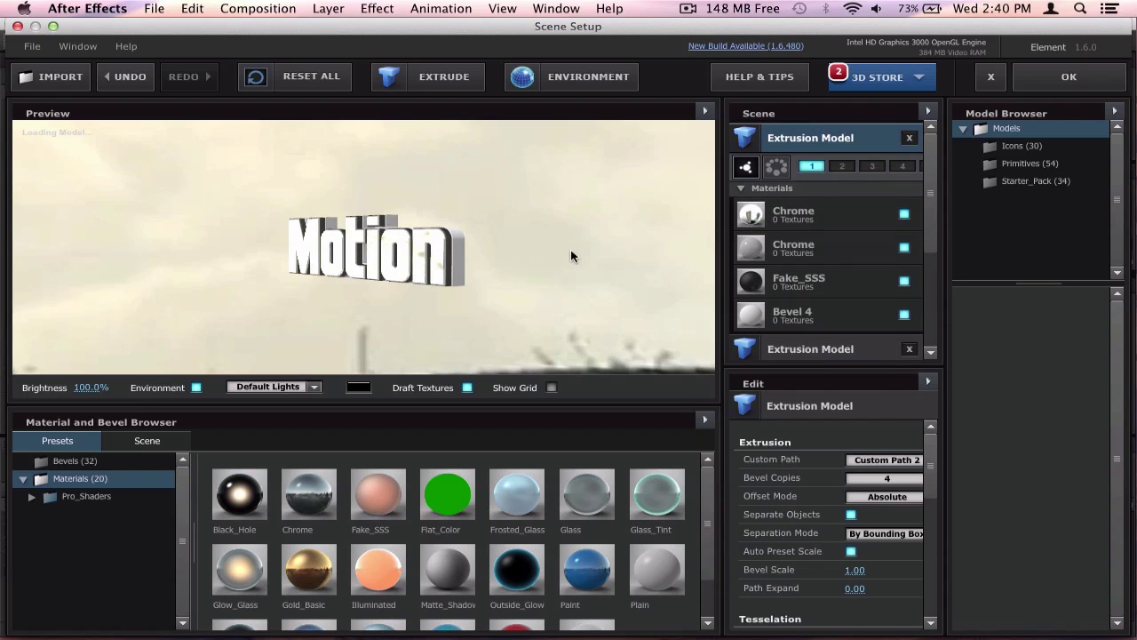
left_click(910, 139)
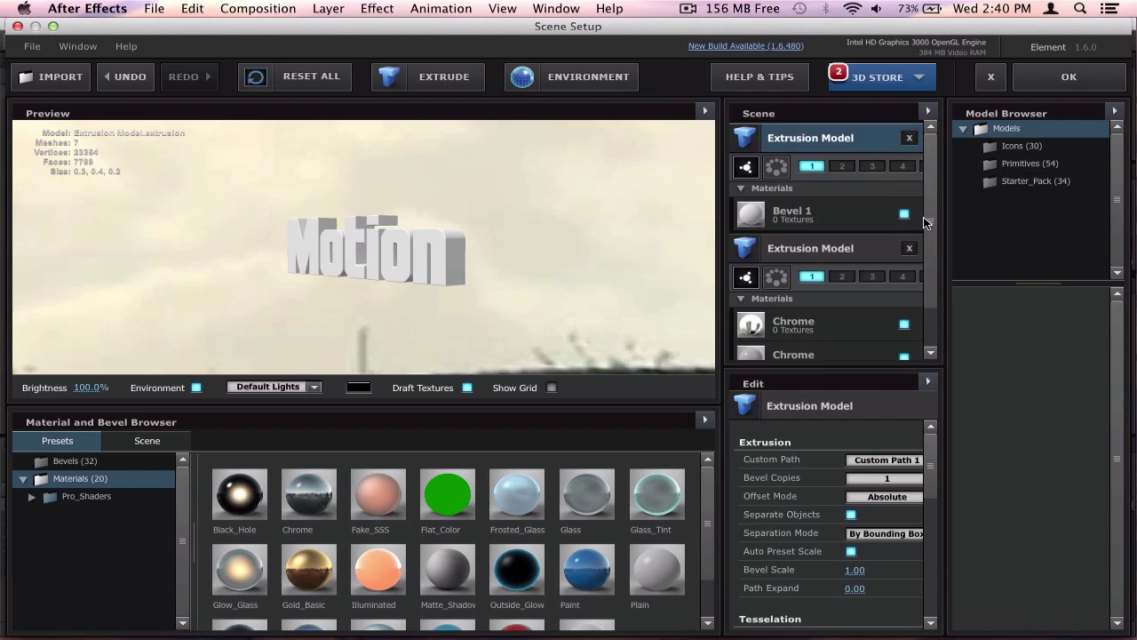
Set the plain extrusion model to Custom Path 2, give it the Bold bevel preset and accept the scene.
left_click(902, 462)
left_click(908, 474)
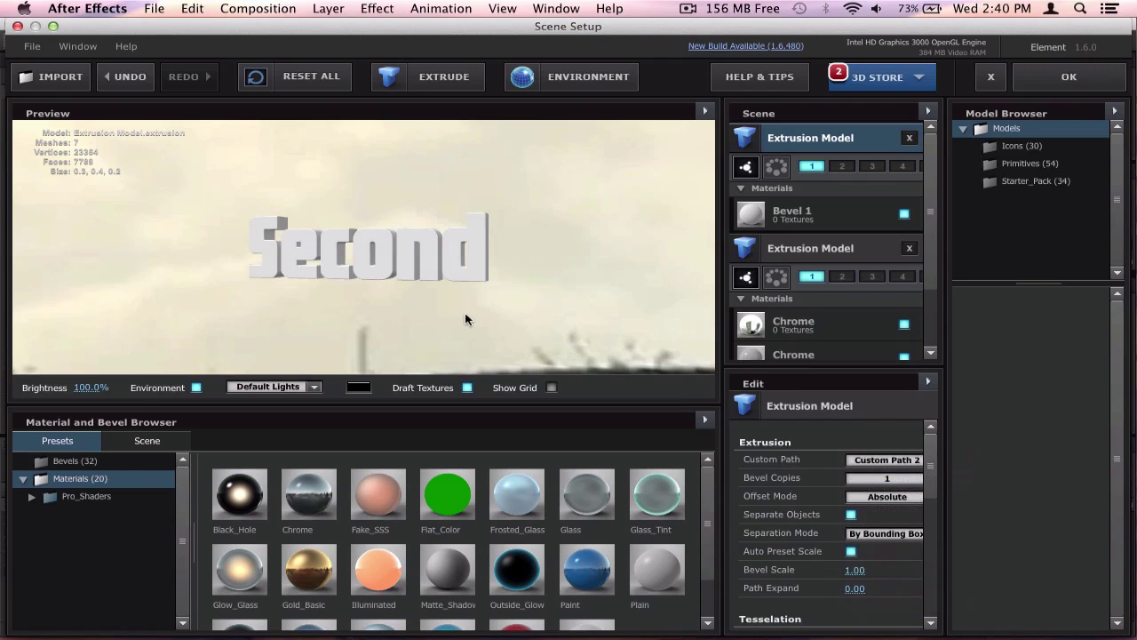
left_click(71, 461)
left_click_drag(508, 495, 483, 284)
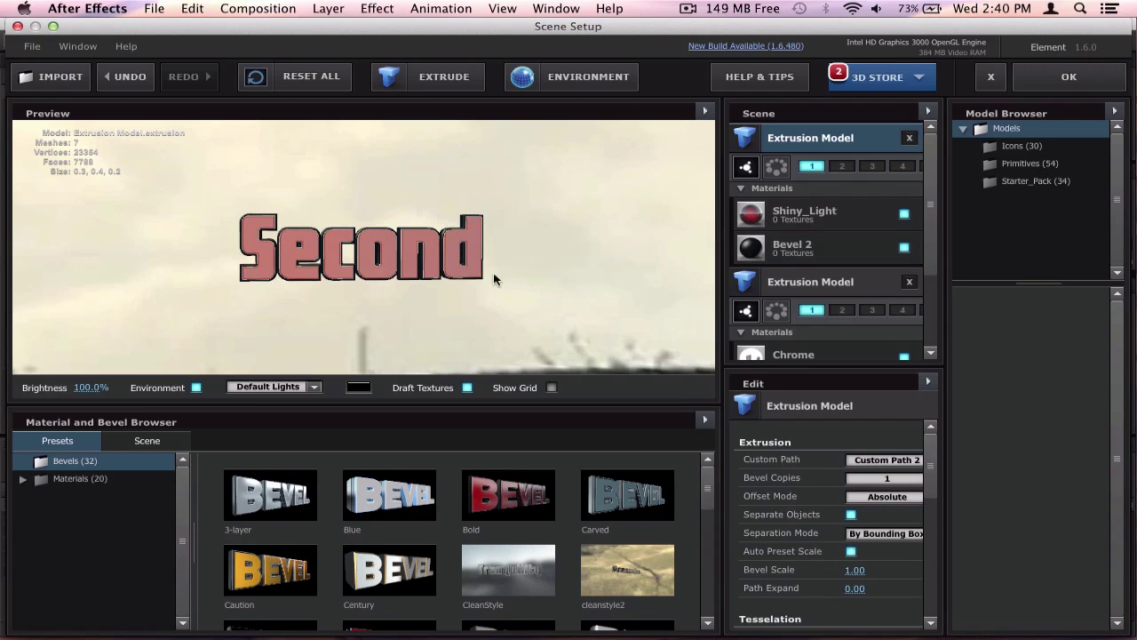
left_click(1065, 77)
Check the composition at 0;00;04;10 and review the models in the Element scene setup.
left_click_drag(728, 481, 695, 481)
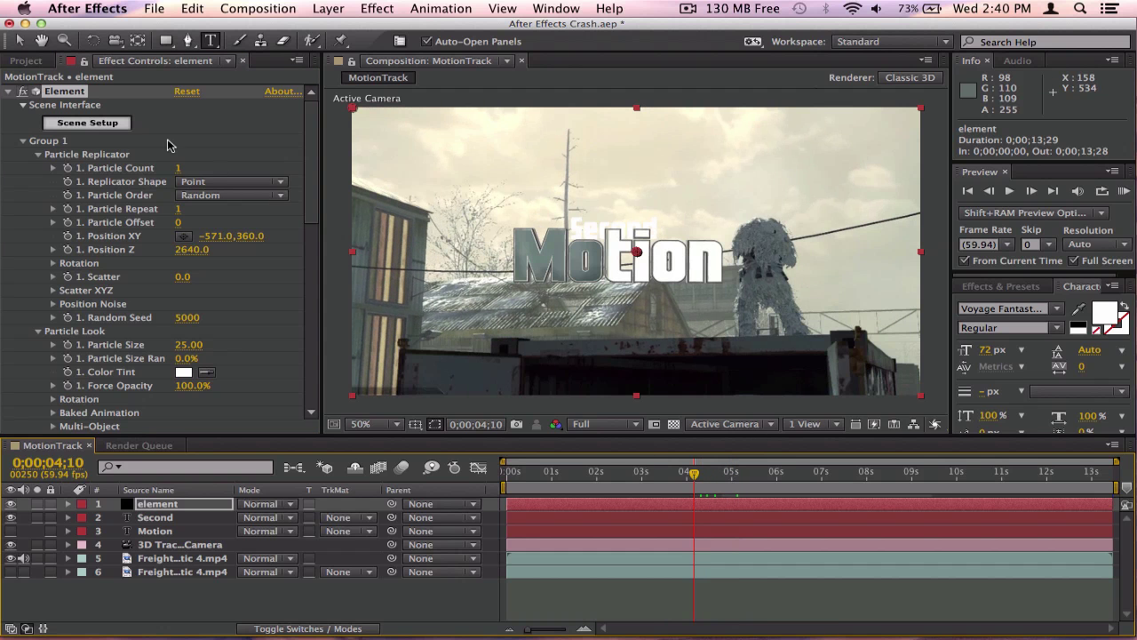
left_click(100, 126)
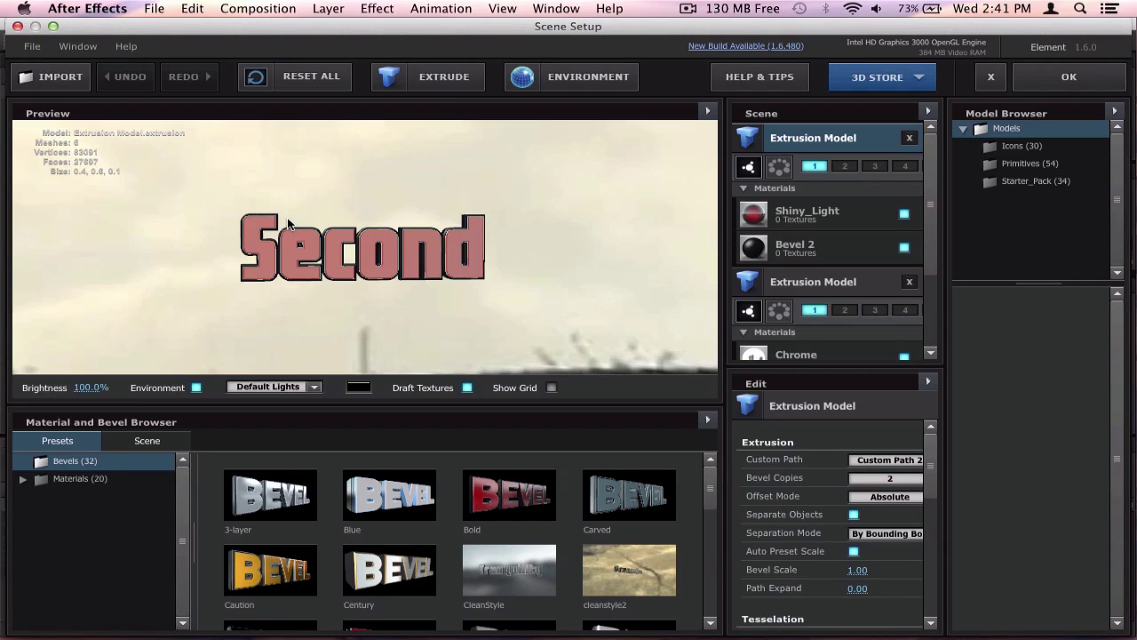
left_click(1030, 73)
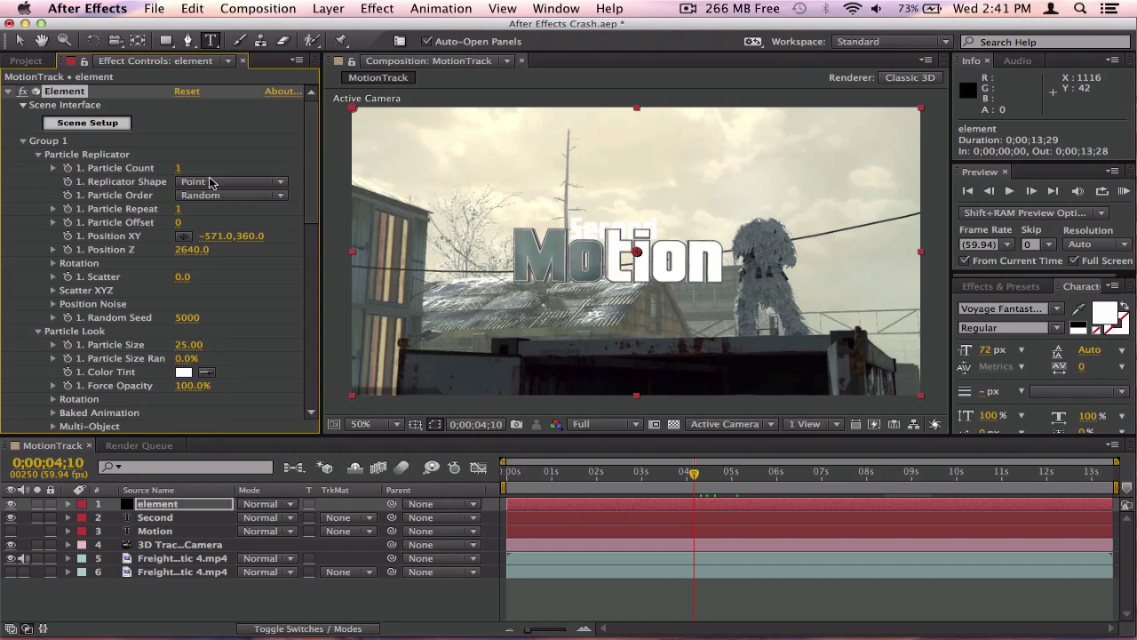
Assign the red Second model to group 2 in the Element scene setup, keep Motion in group 1, and accept.
left_click(19, 41)
left_click(82, 125)
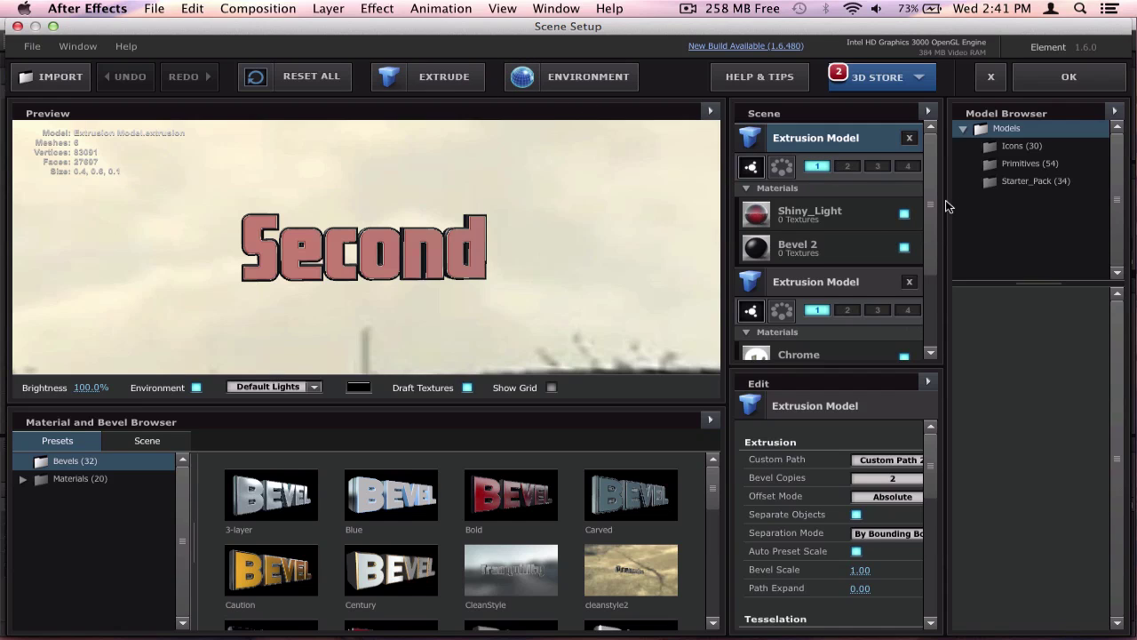
left_click_drag(946, 206, 1049, 203)
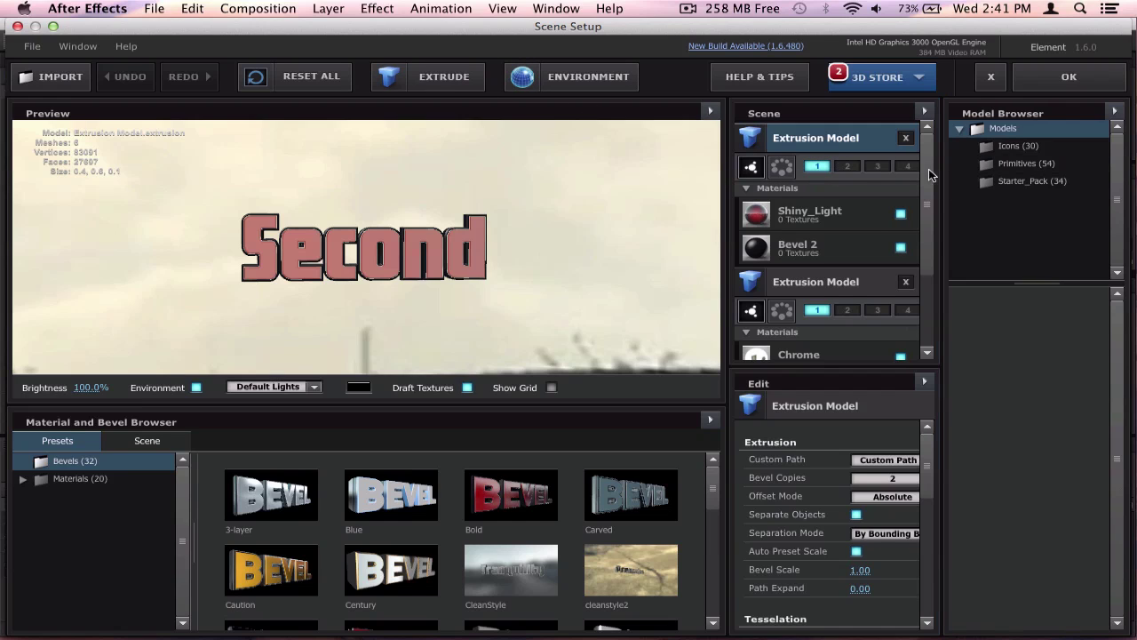
left_click(818, 167)
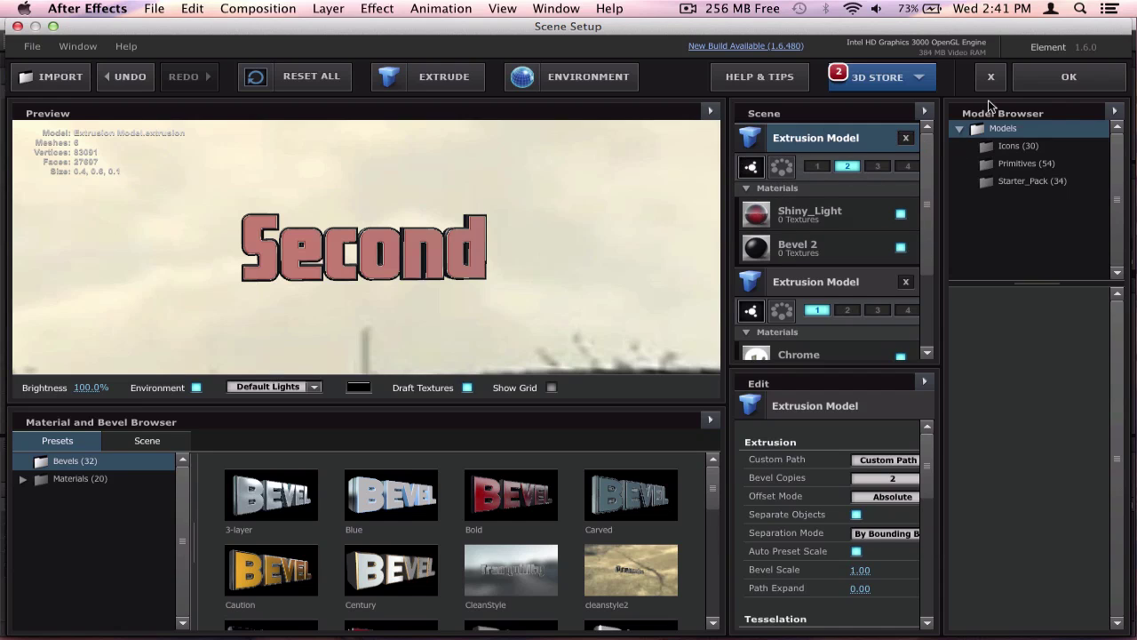
scroll(826, 248, "down", 4)
left_click(829, 169)
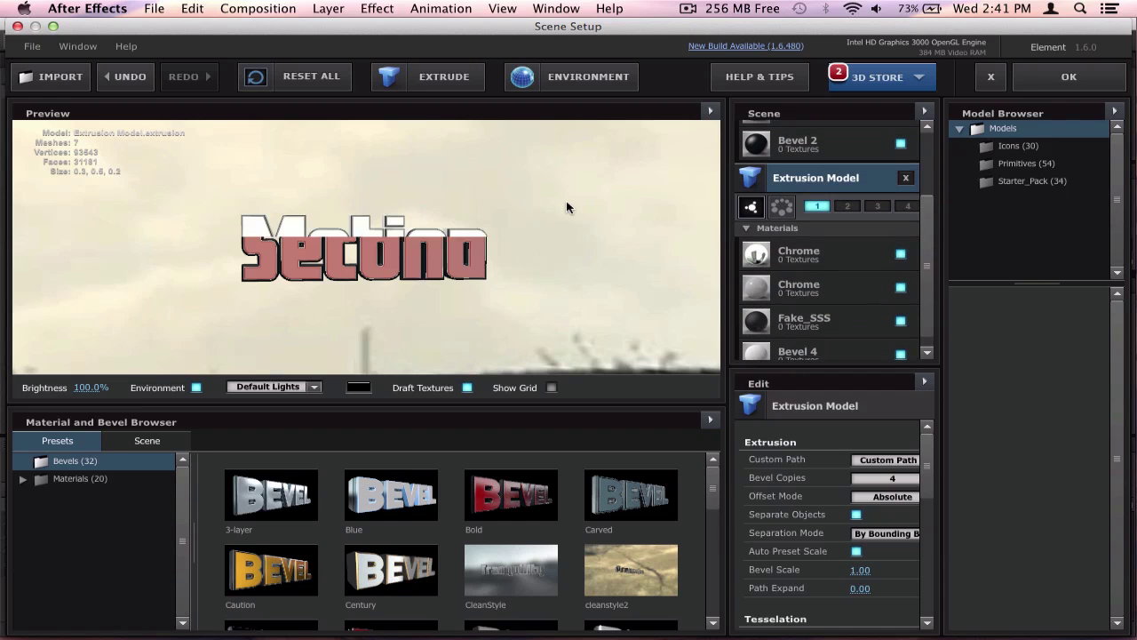
left_click(1069, 77)
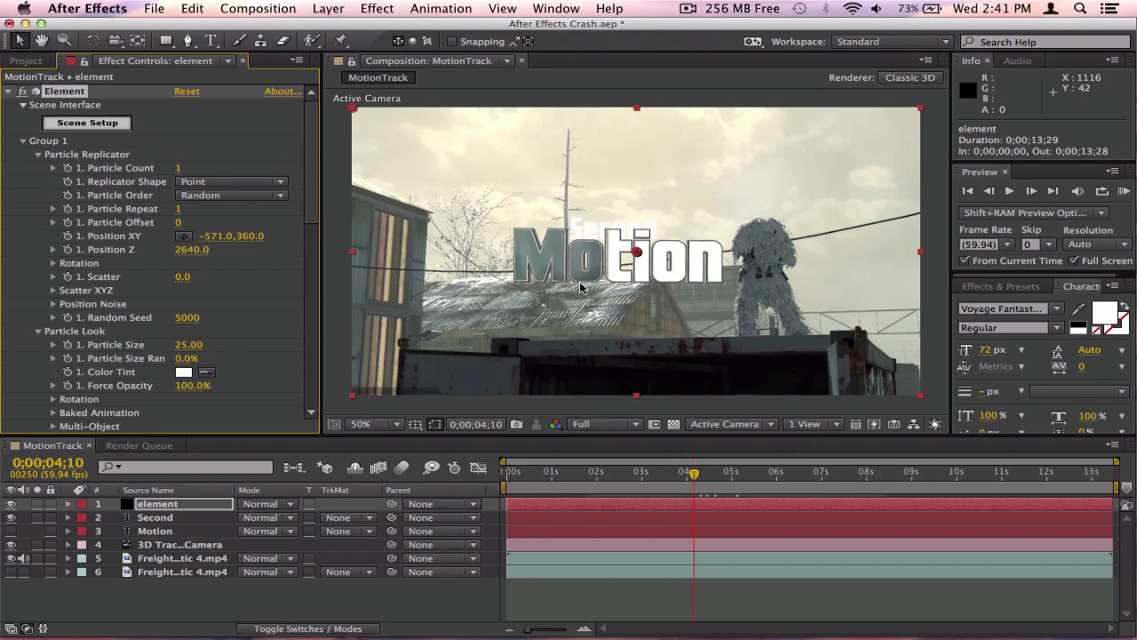
Preview the shot up to 0;00;03;04 and set Group 2's X position to 537 and its Position Z to 860.
left_click_drag(706, 475, 553, 447)
key("space")
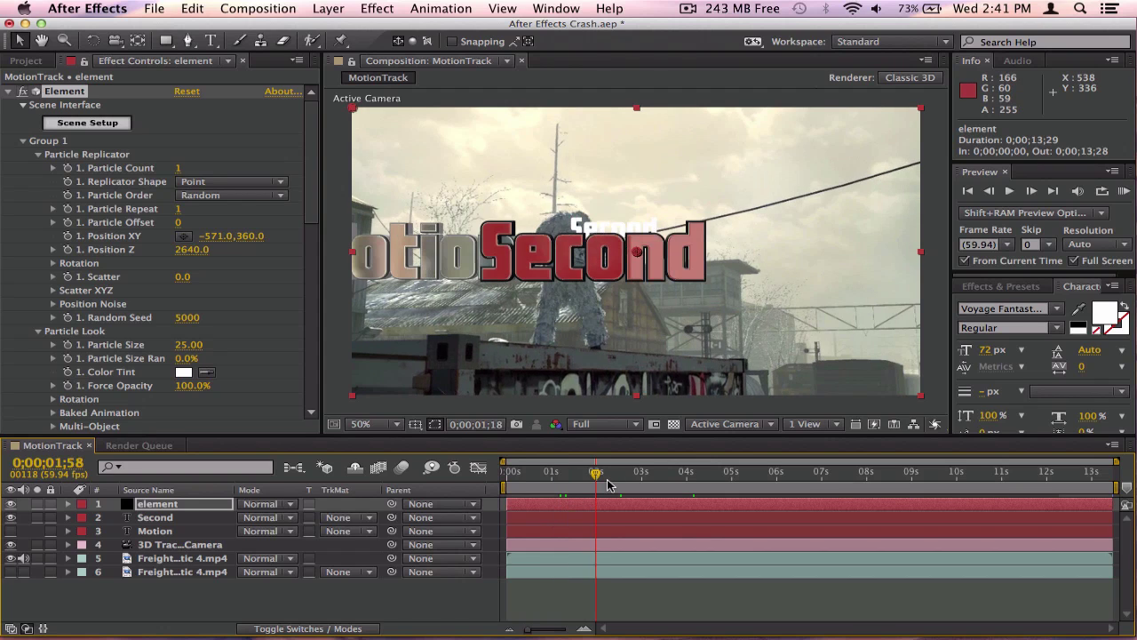
left_click(23, 141)
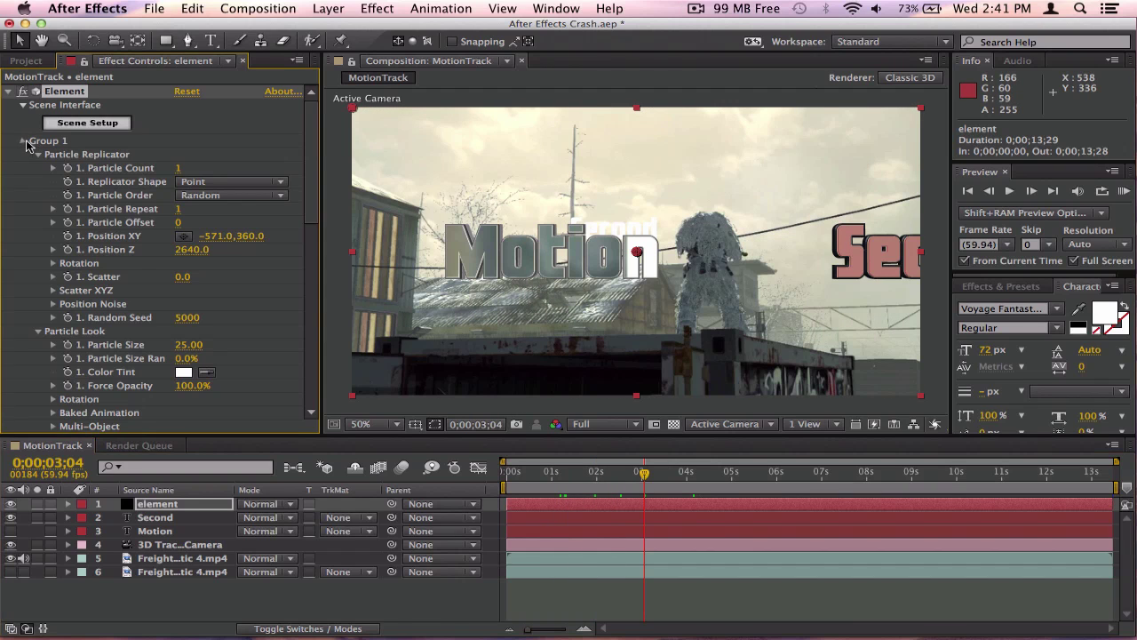
left_click(22, 154)
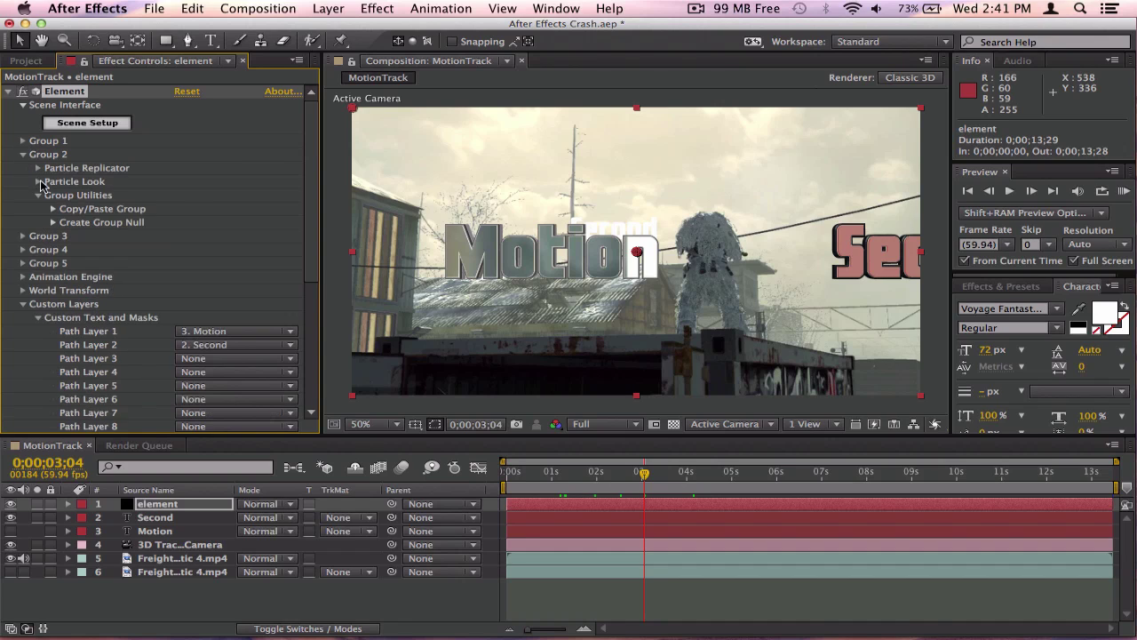
left_click(39, 182)
left_click(38, 168)
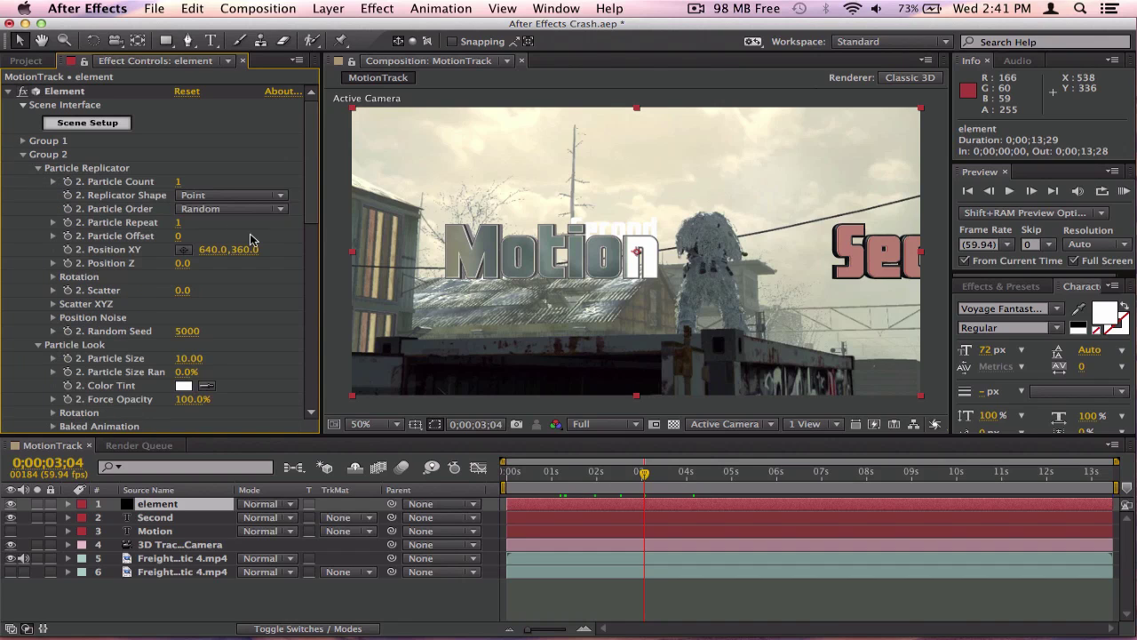
left_click_drag(220, 256, 266, 266)
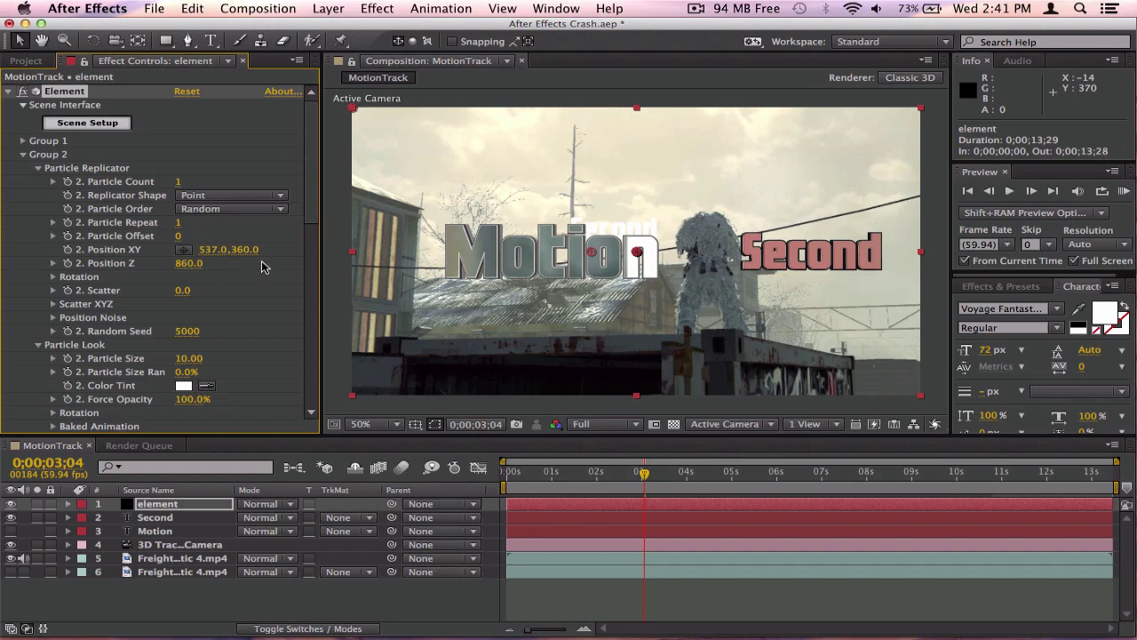
Hide the flat Second text layer and select it.
left_click(11, 518)
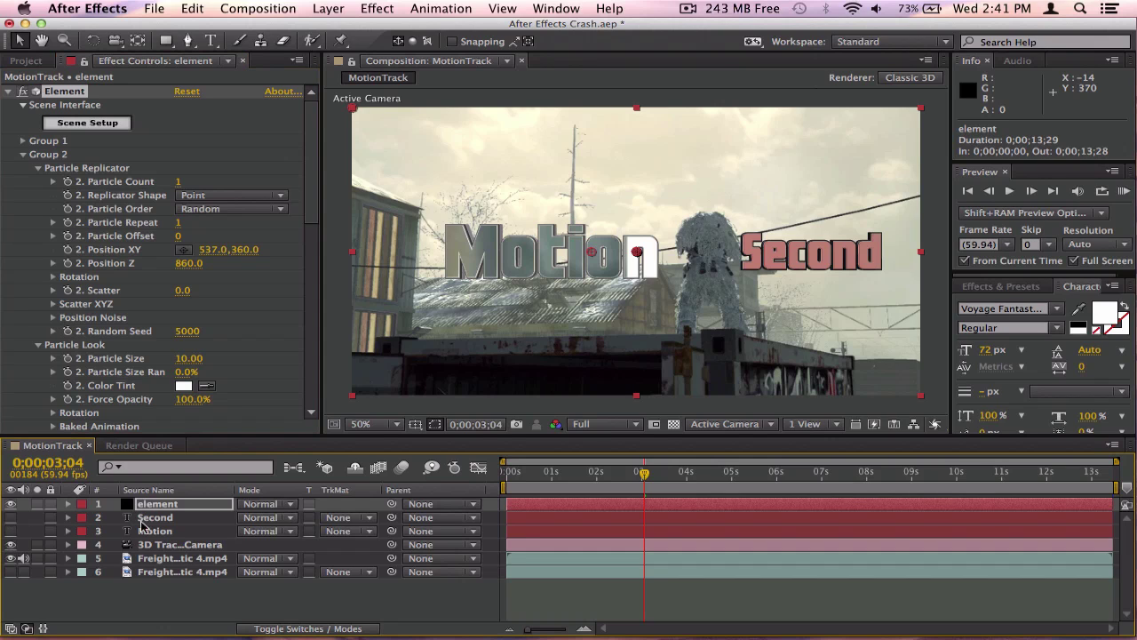
left_click(176, 519)
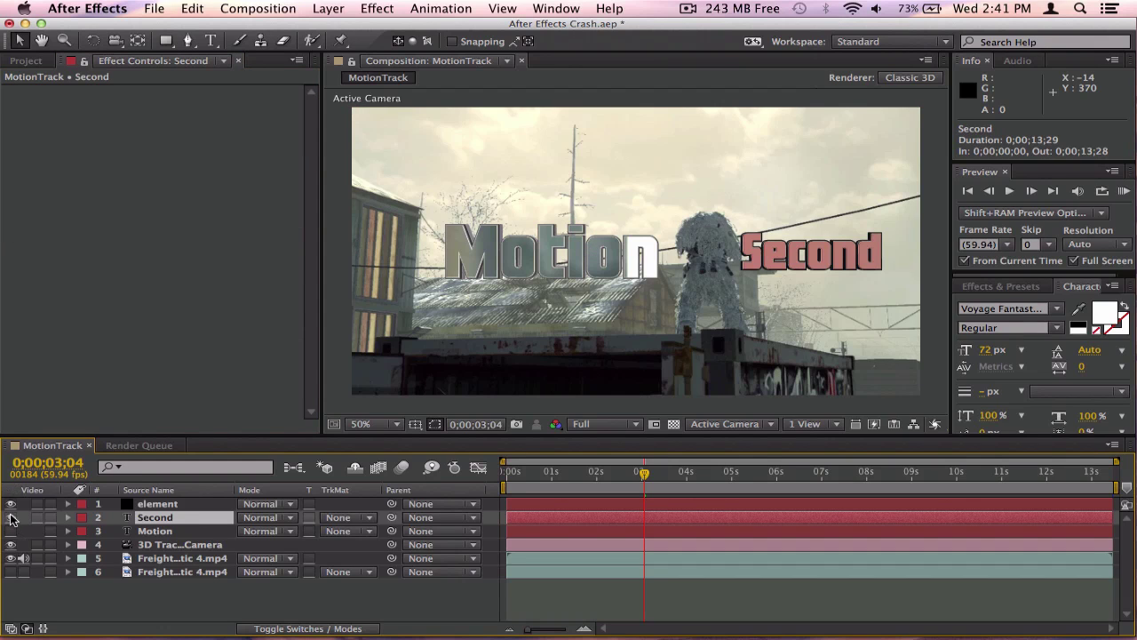
Set Group 2's Position Z on the element layer to 2640, matching Group 1's depth.
left_click(189, 507)
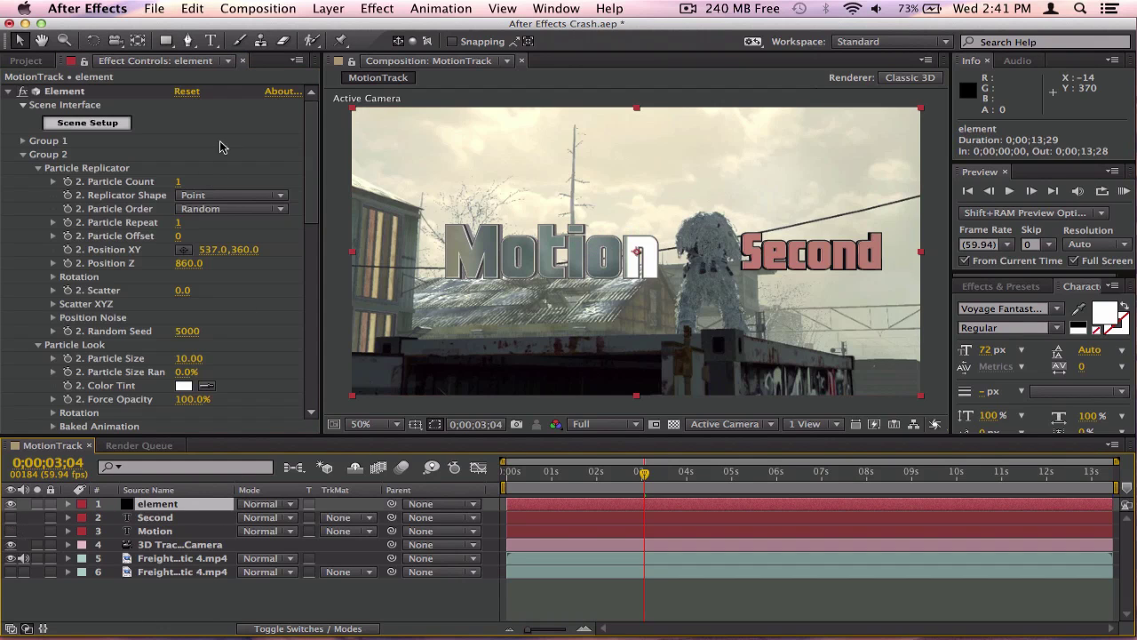
left_click(23, 140)
scroll(165, 226, "up", 2)
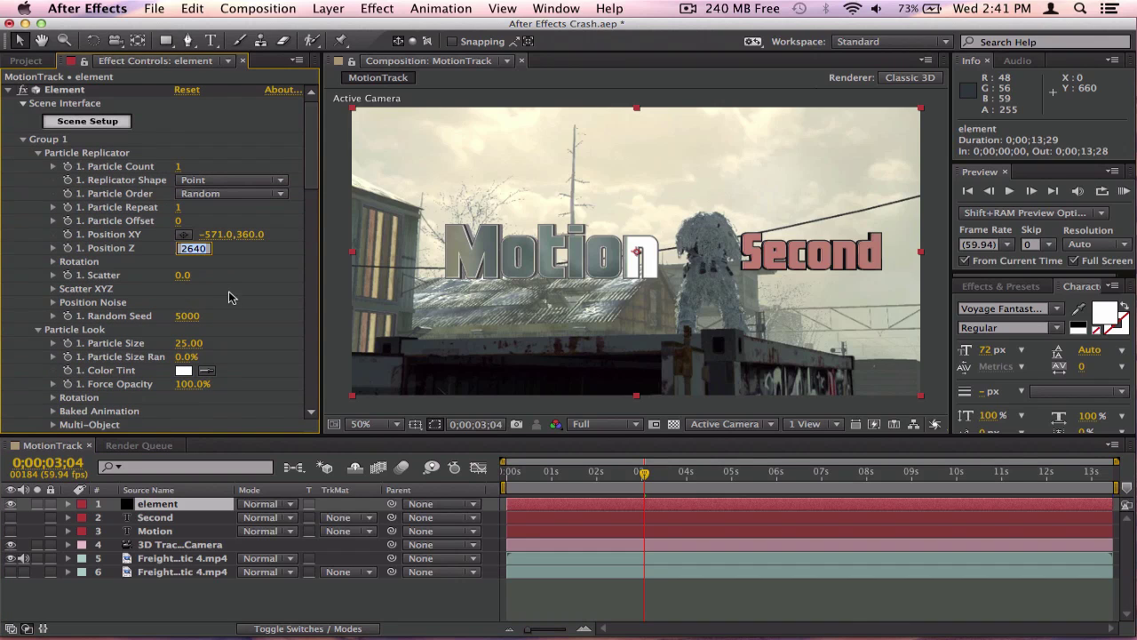
left_click(23, 140)
left_click(194, 262)
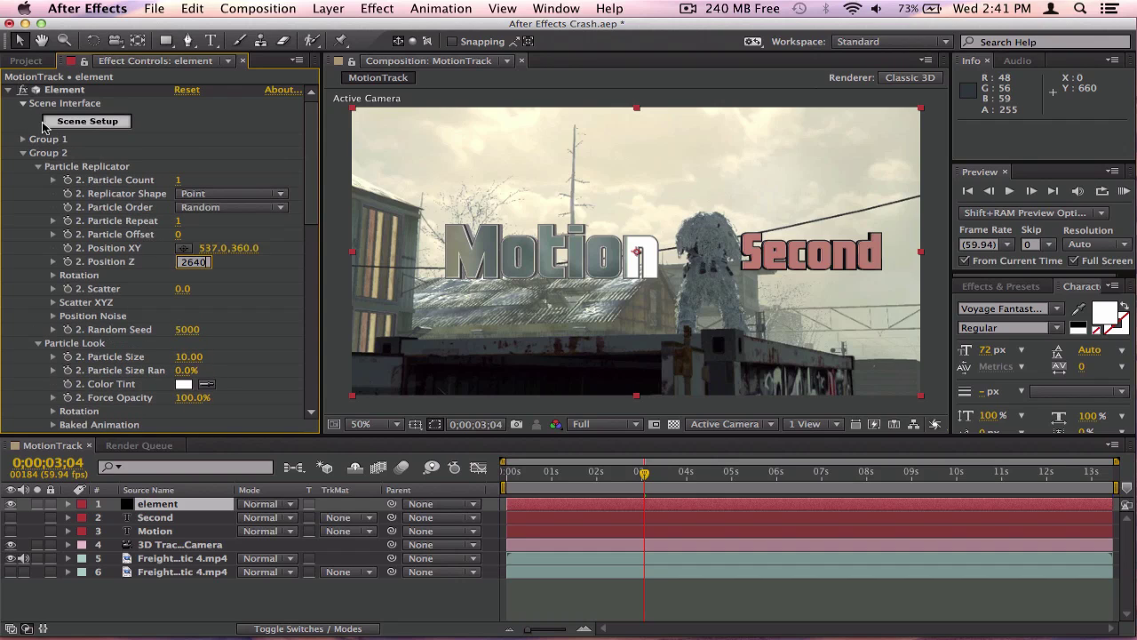
key("Return")
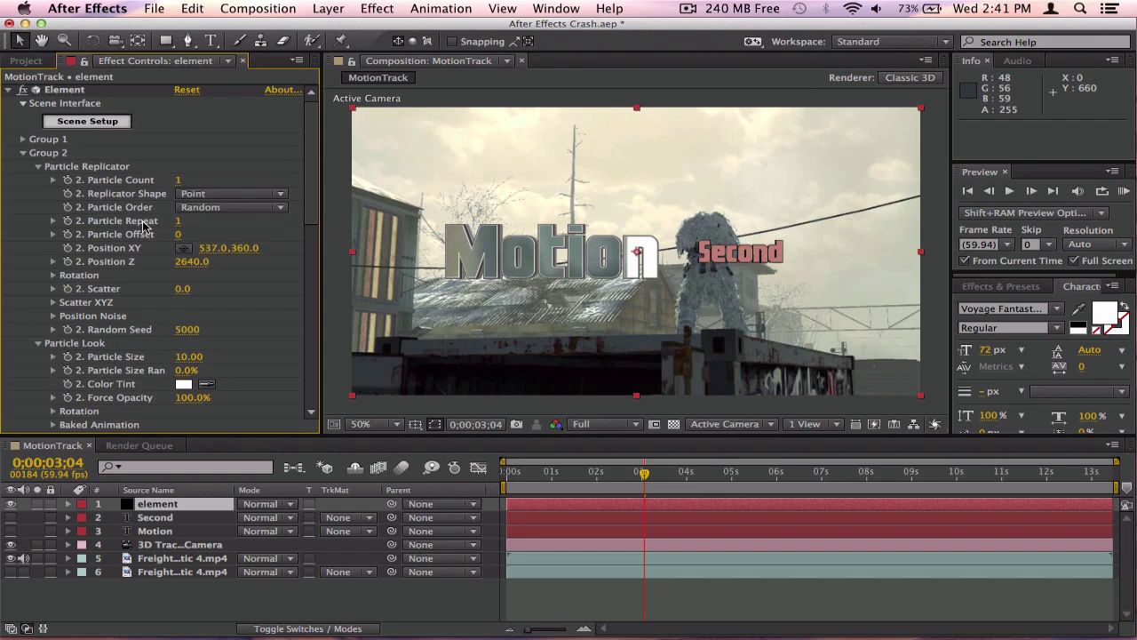
Set Group 2's X position to -571, copying Group 1's X value.
left_click(23, 139)
scroll(231, 253, "down", 2)
left_click(215, 187)
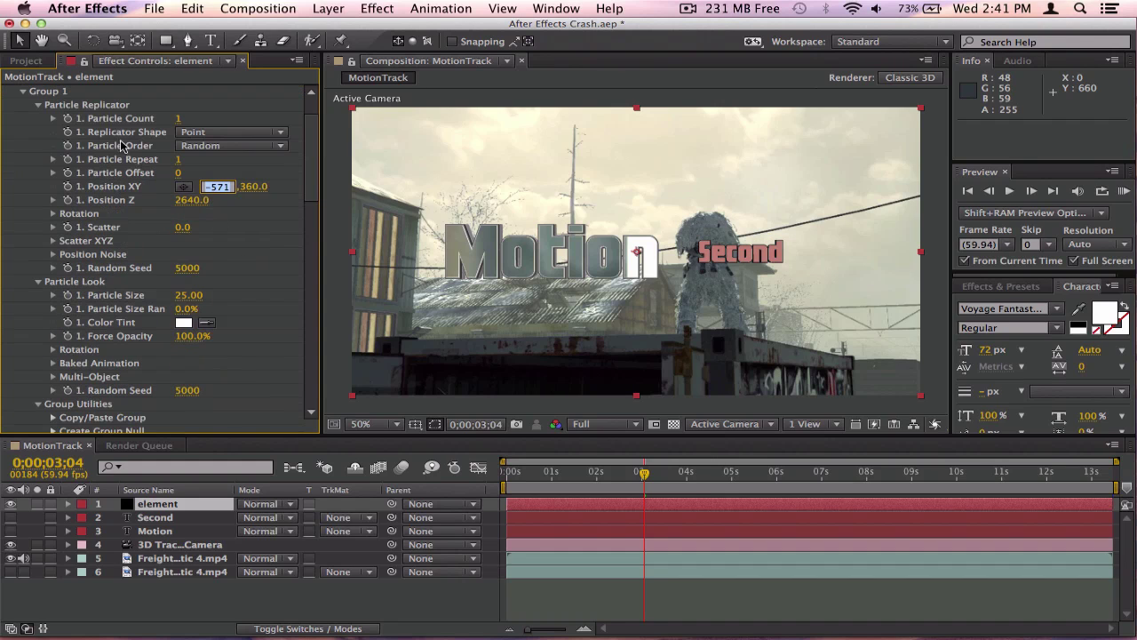
key("Return")
left_click(24, 93)
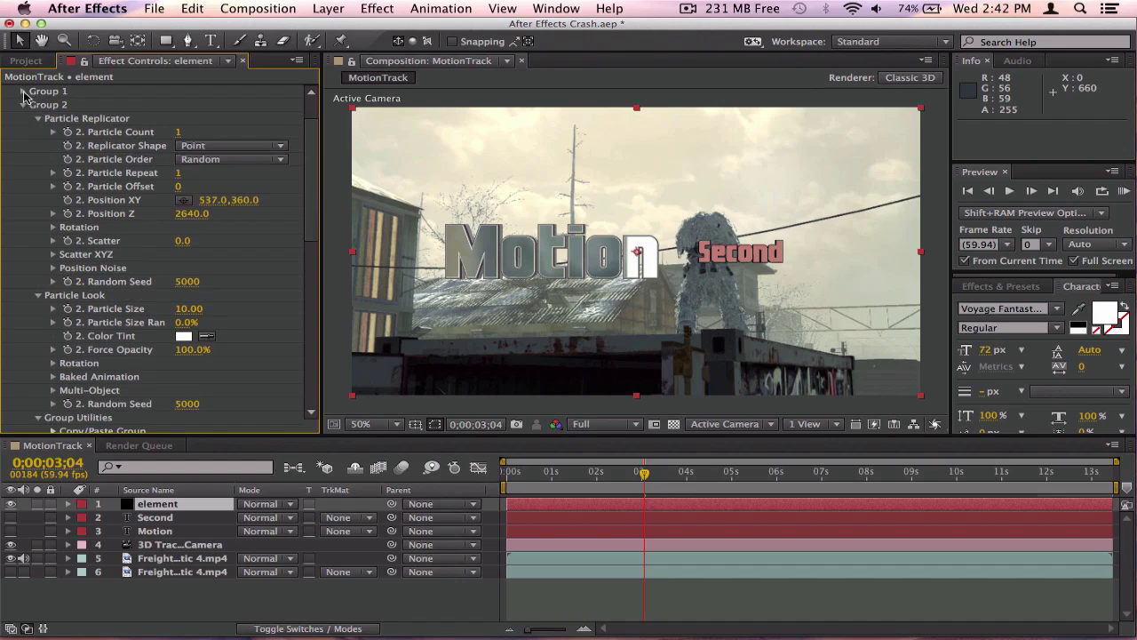
left_click(213, 201)
type("-571")
key("Return")
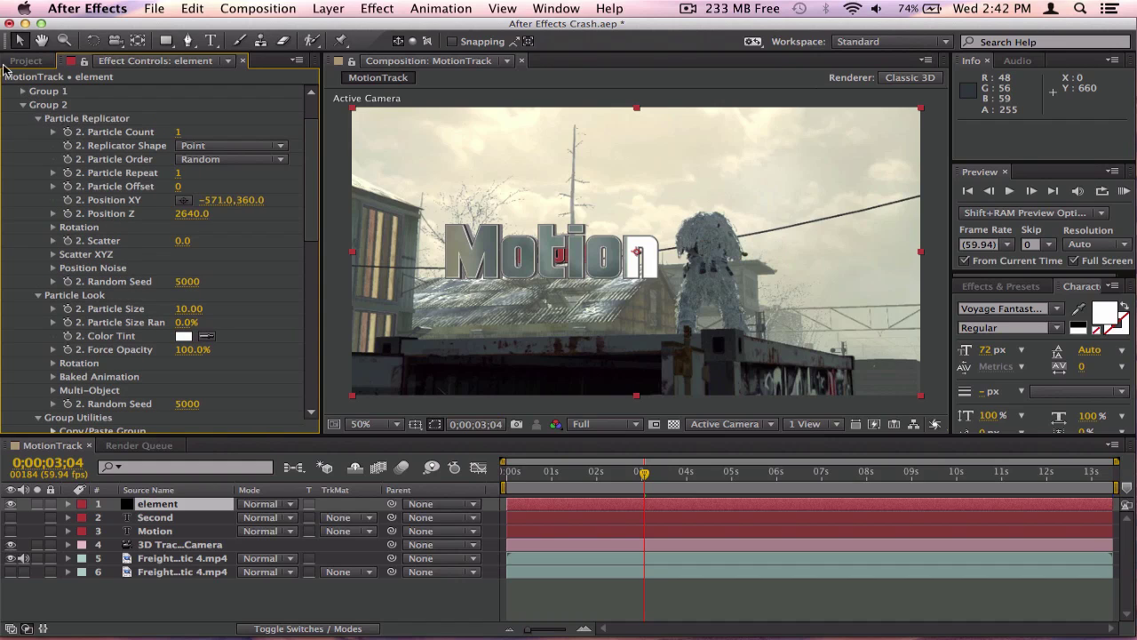
Play the shot on to 0;00;05;04 and raise the Second text above Motion by changing Group 2's Y position to -64.
left_click(23, 92)
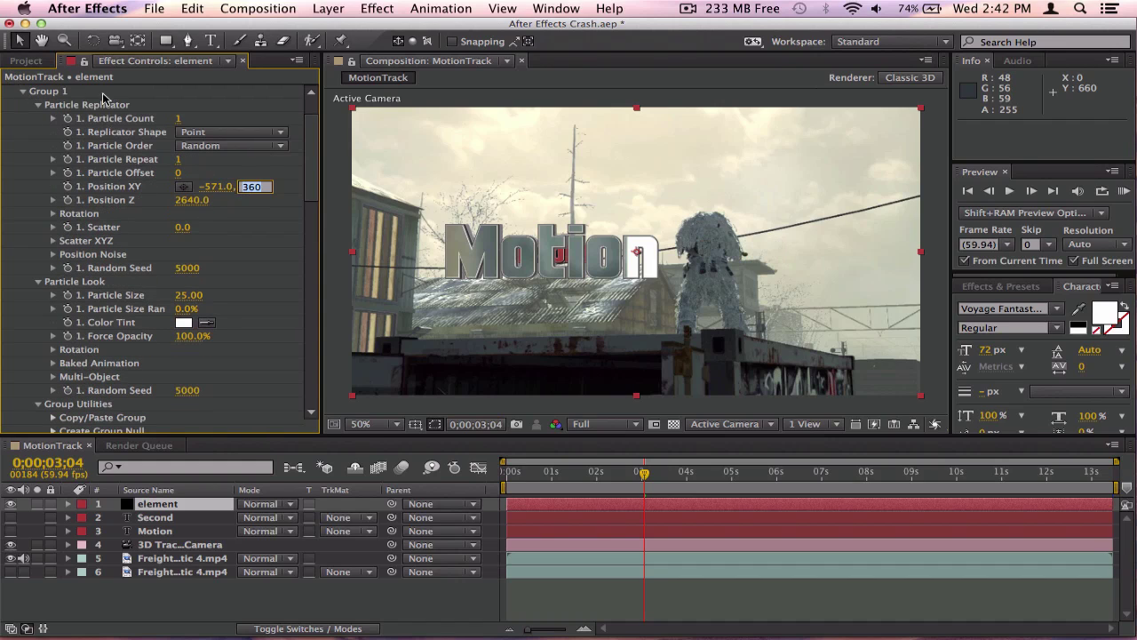
left_click(25, 93)
left_click(250, 200)
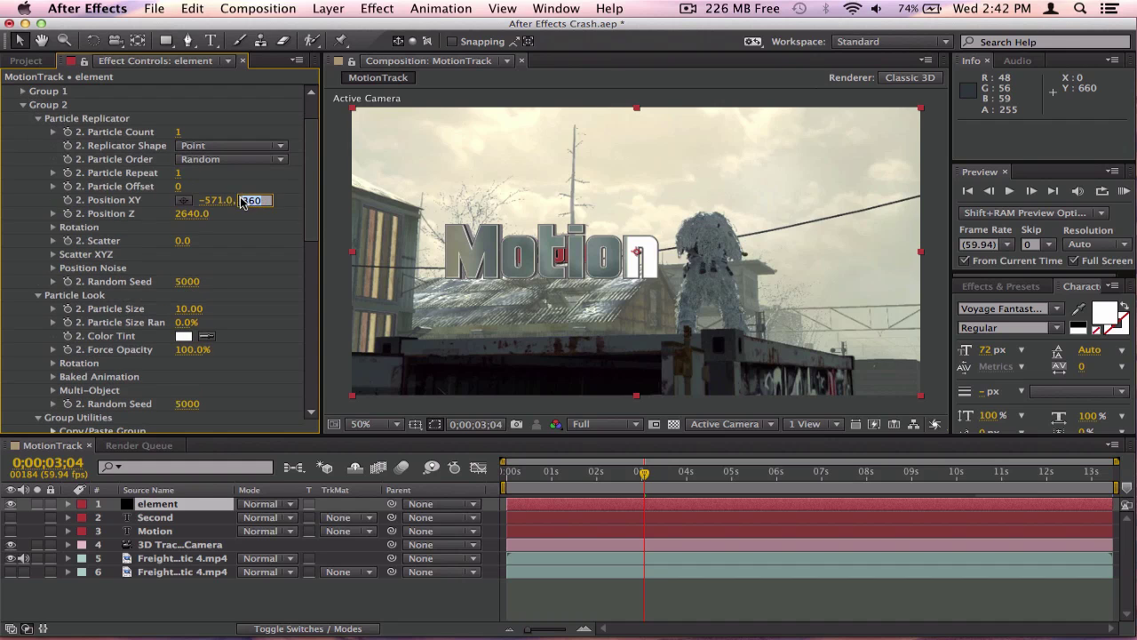
left_click(671, 598)
key("space")
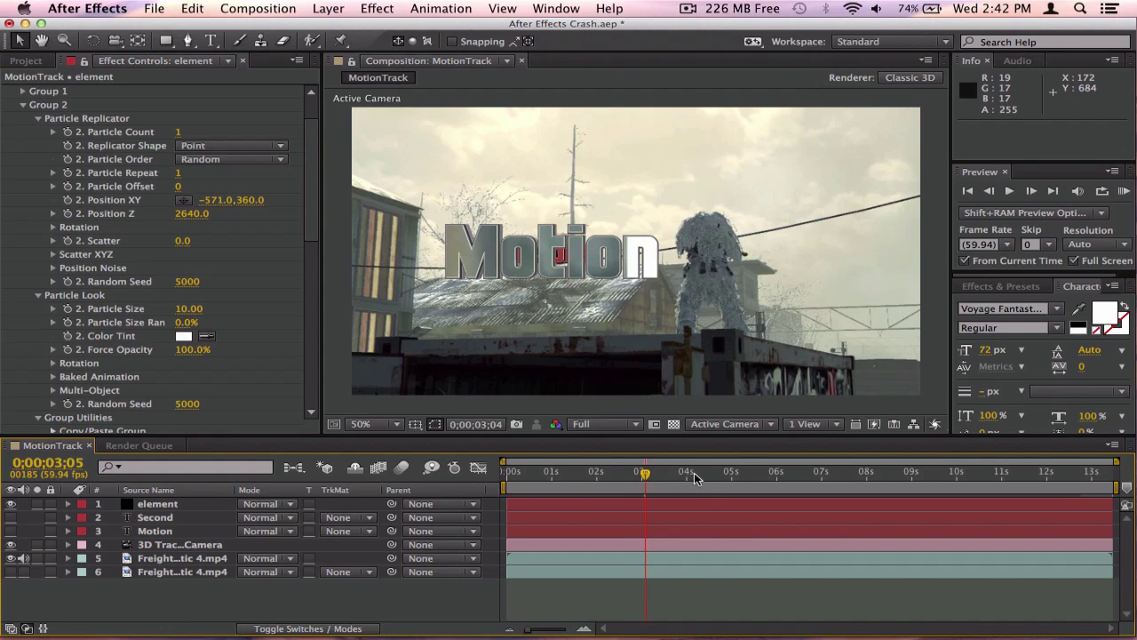
left_click_drag(249, 199, 150, 277)
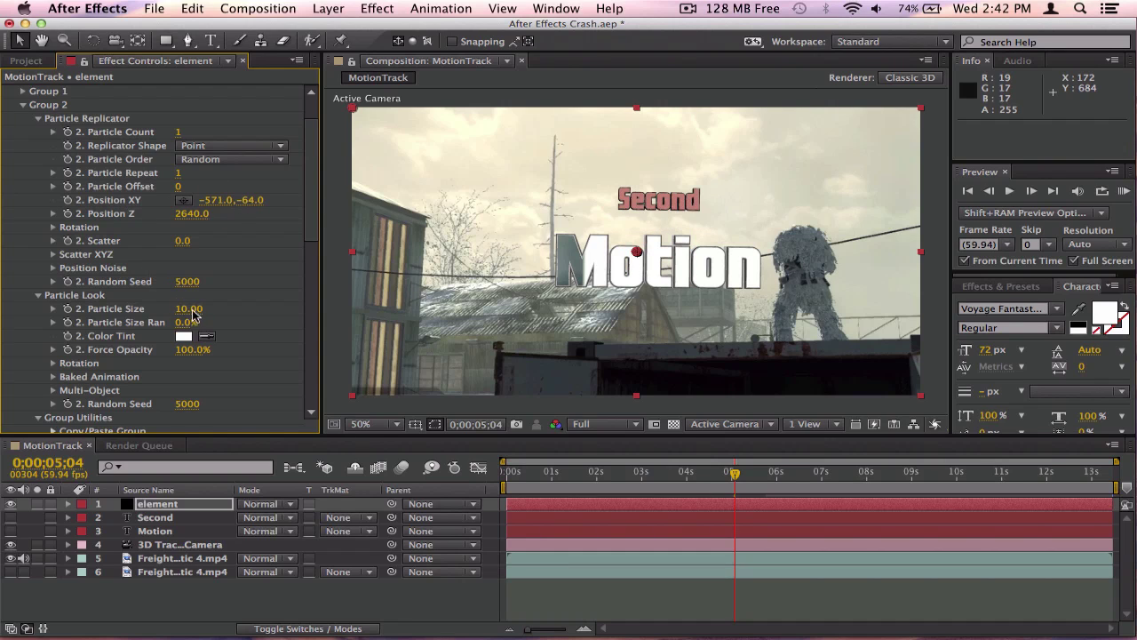
Enlarge the Second text by setting Group 2's Particle Size to 20.
left_click(194, 311)
type("20")
key("Return")
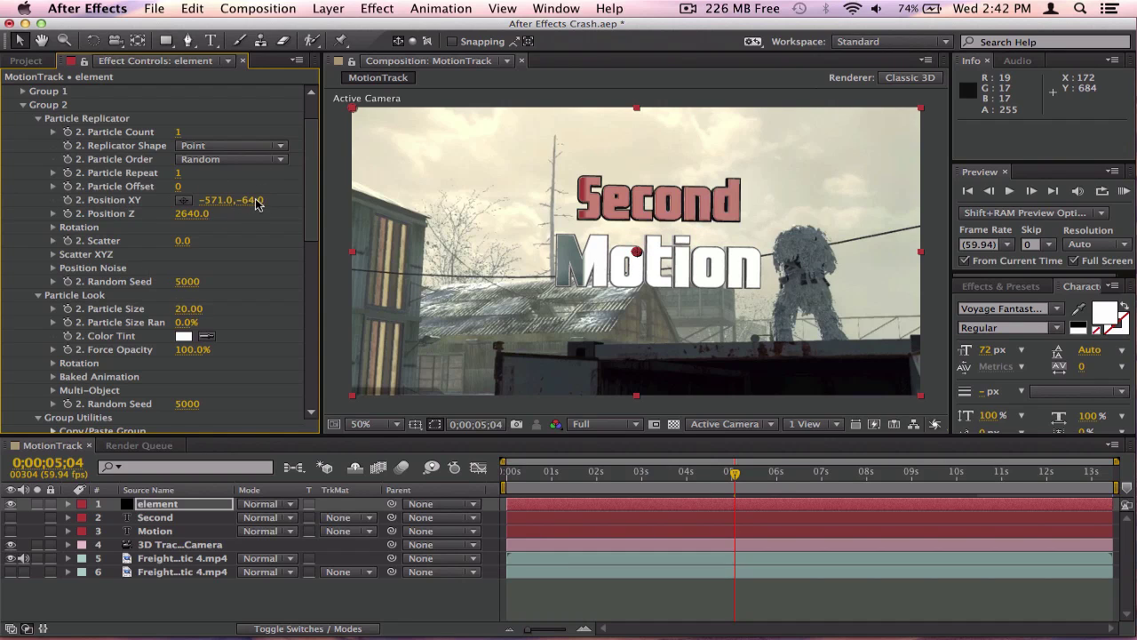
Show the effects and presets list, collapse Element's Group 2 and Custom Layers settings, and review the tracked texts at 0;00;00;34 and 0;00;08;13.
left_click_drag(590, 474, 532, 499)
left_click(1001, 286)
scroll(64, 155, "up", 2)
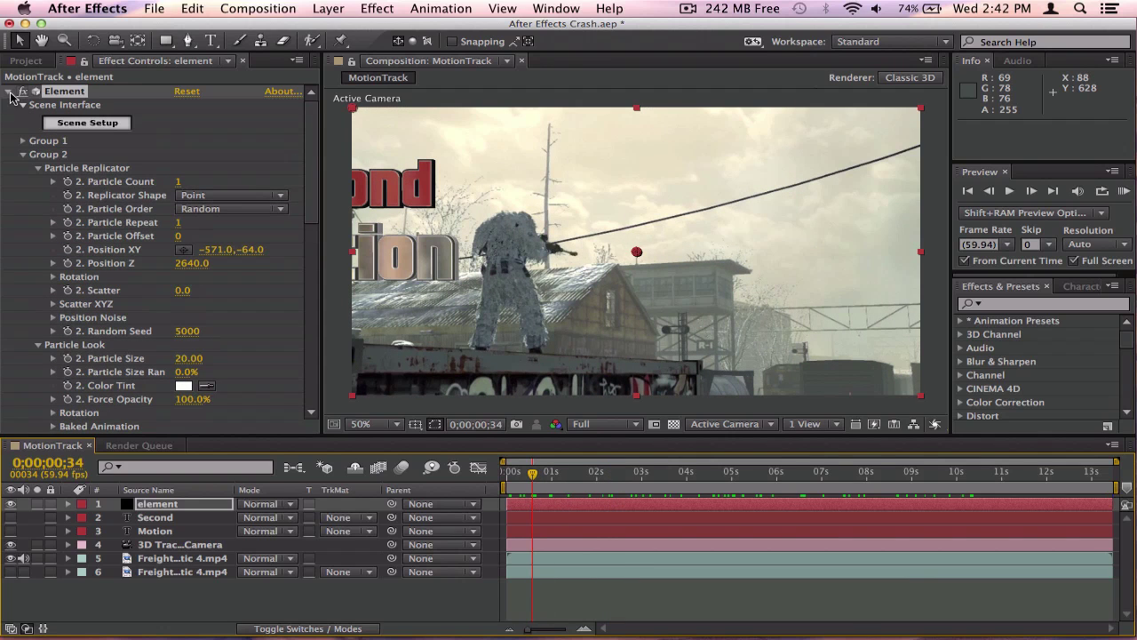
left_click(23, 154)
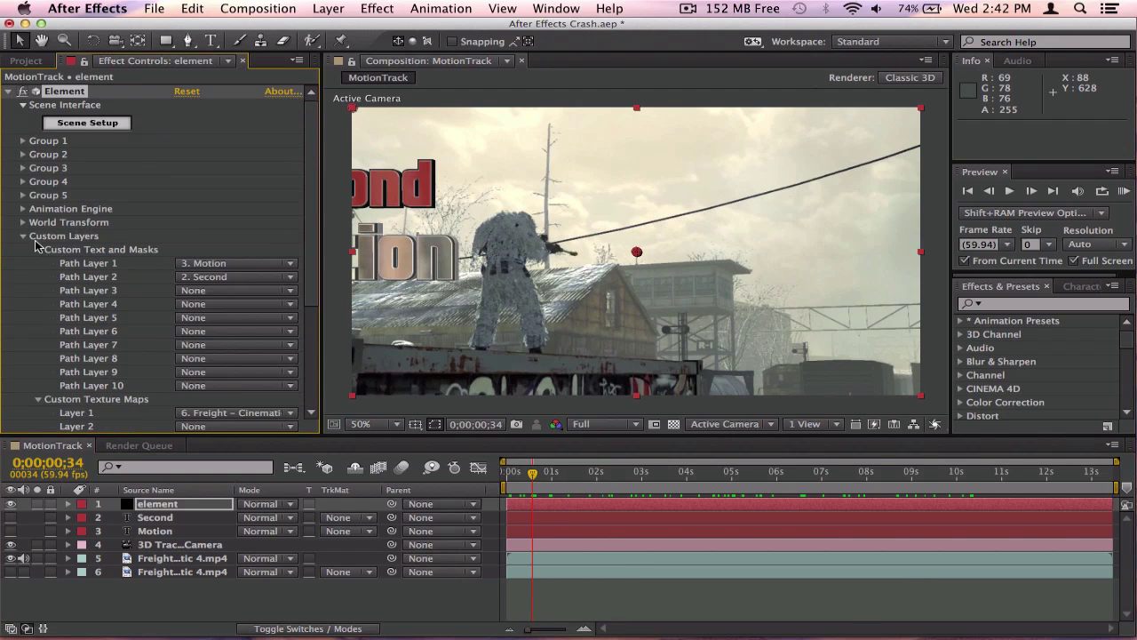
left_click(23, 235)
left_click_drag(523, 473, 876, 488)
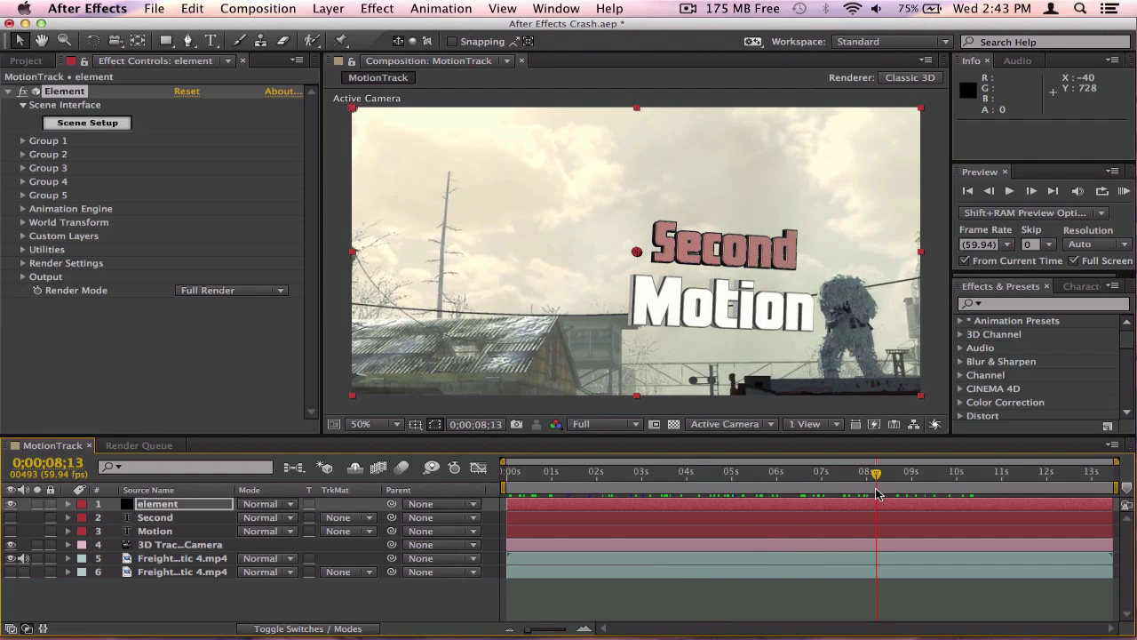